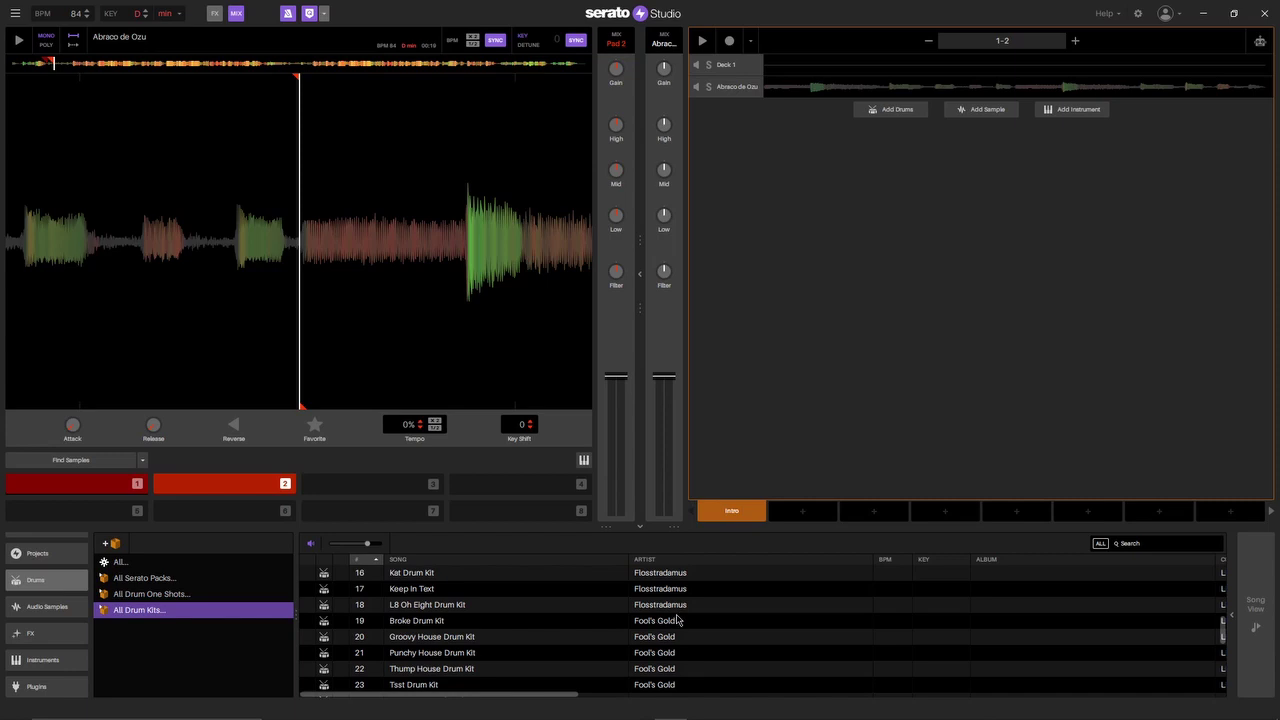
- Find the Blue Kit by Just Blaze among the drum kits and add it as a new drum track in the Intro scene
{"action": "scroll", "coordinate": [677, 621], "scroll_direction": "down", "scroll_amount": 2}
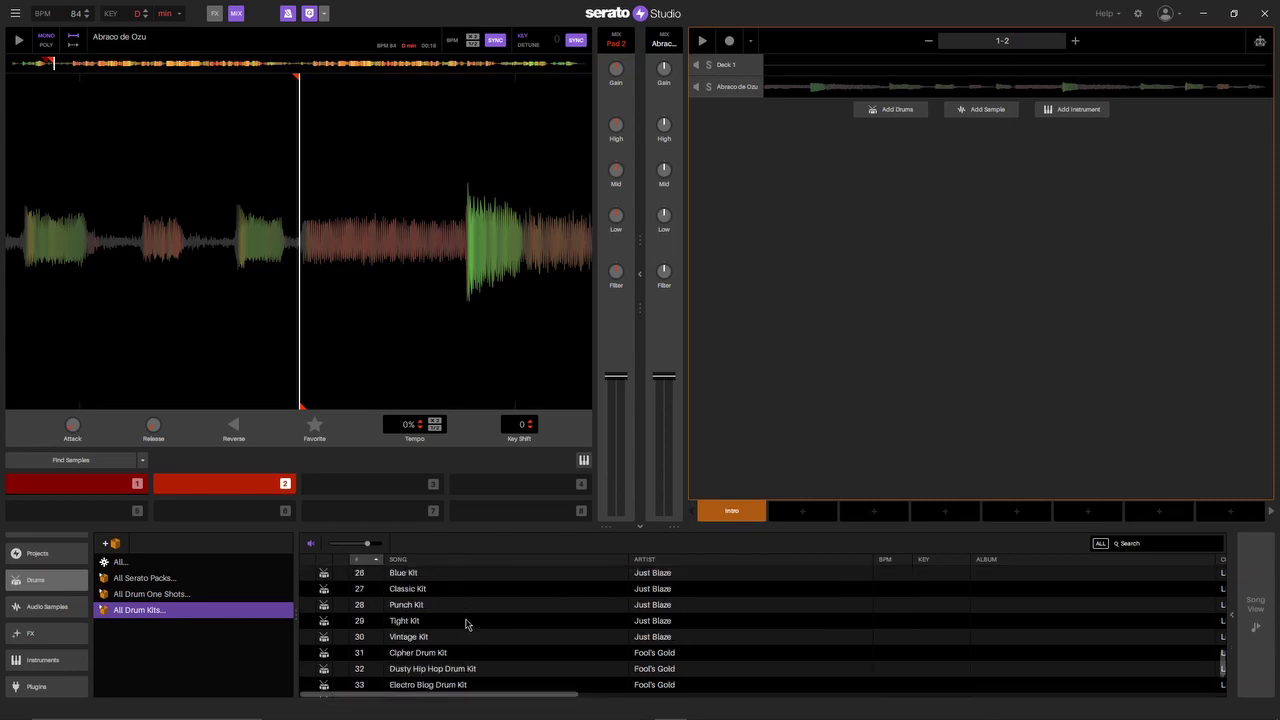
{"action": "scroll", "coordinate": [466, 625], "scroll_direction": "up", "scroll_amount": 2}
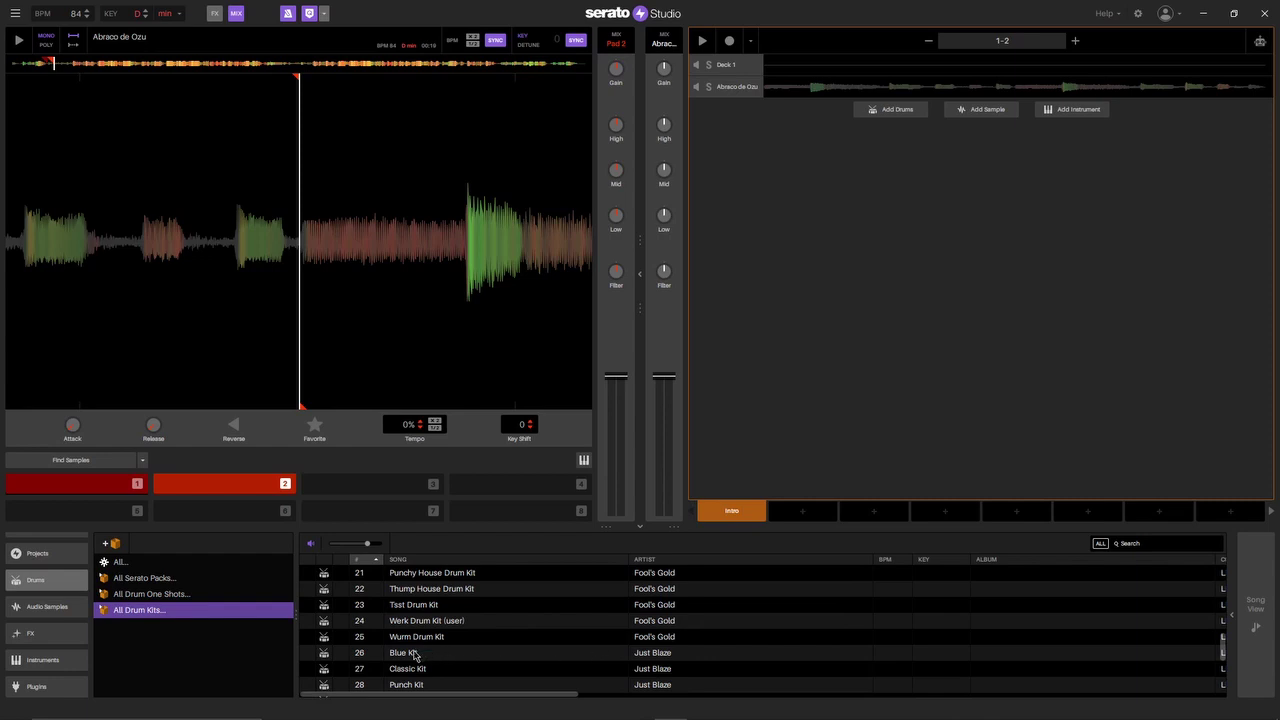
{"action": "left_click_drag", "start_coordinate": [407, 657], "coordinate": [864, 224]}
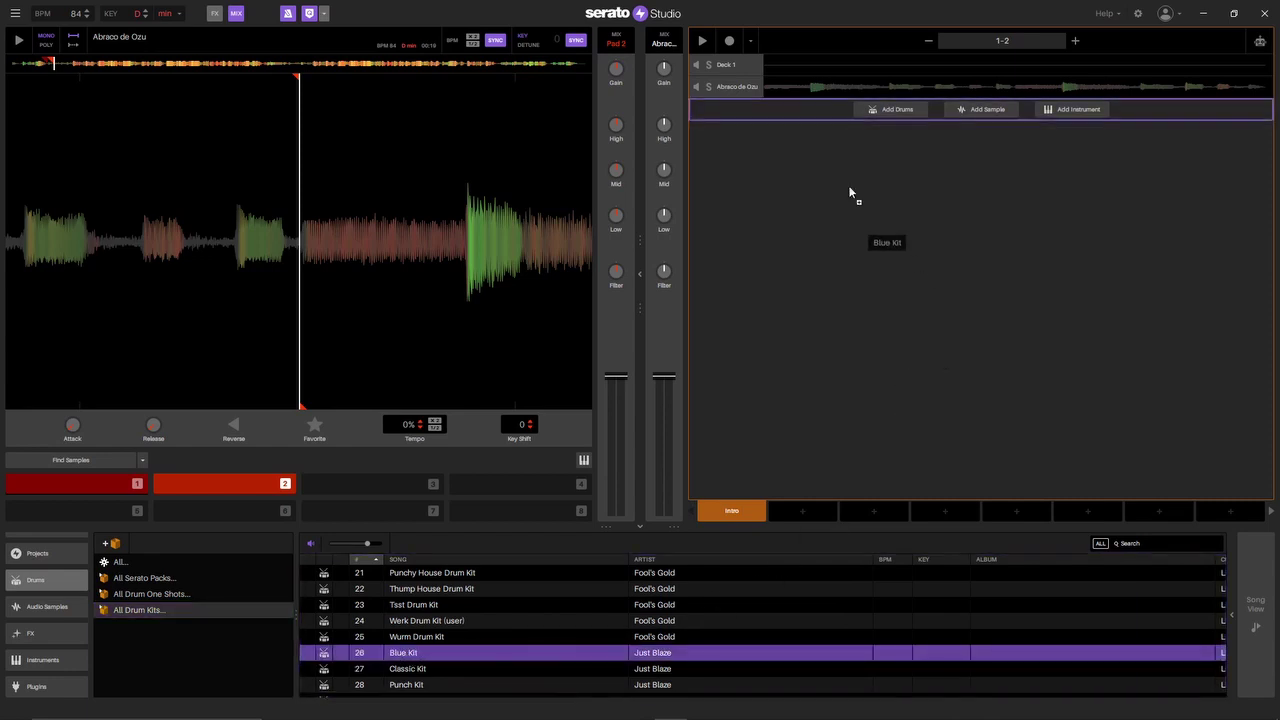
{"action": "left_click_drag", "start_coordinate": [792, 155], "coordinate": [792, 155]}
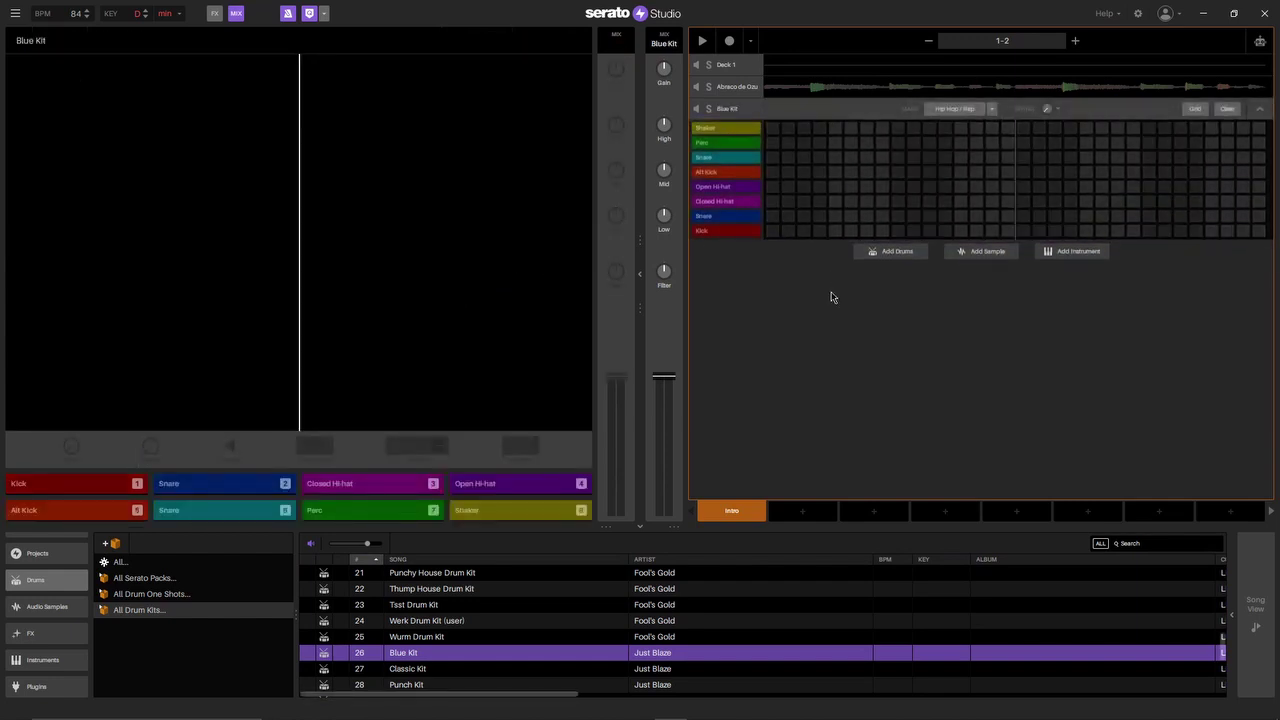
- Audition the Blue Kit's kick, snare, hi-hat and alternate kick sounds
{"action": "key", "text": "1"}
{"action": "key", "text": "2"}
{"action": "key", "text": "1"}
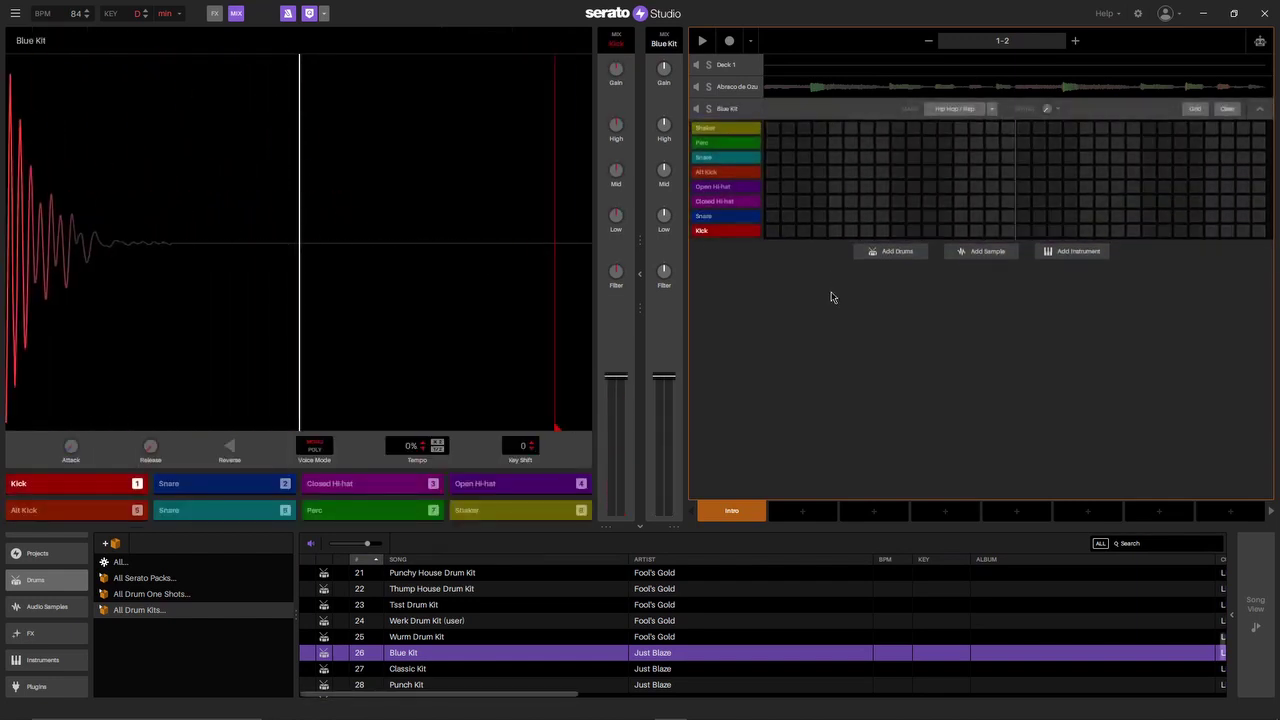
{"action": "key", "text": "2"}
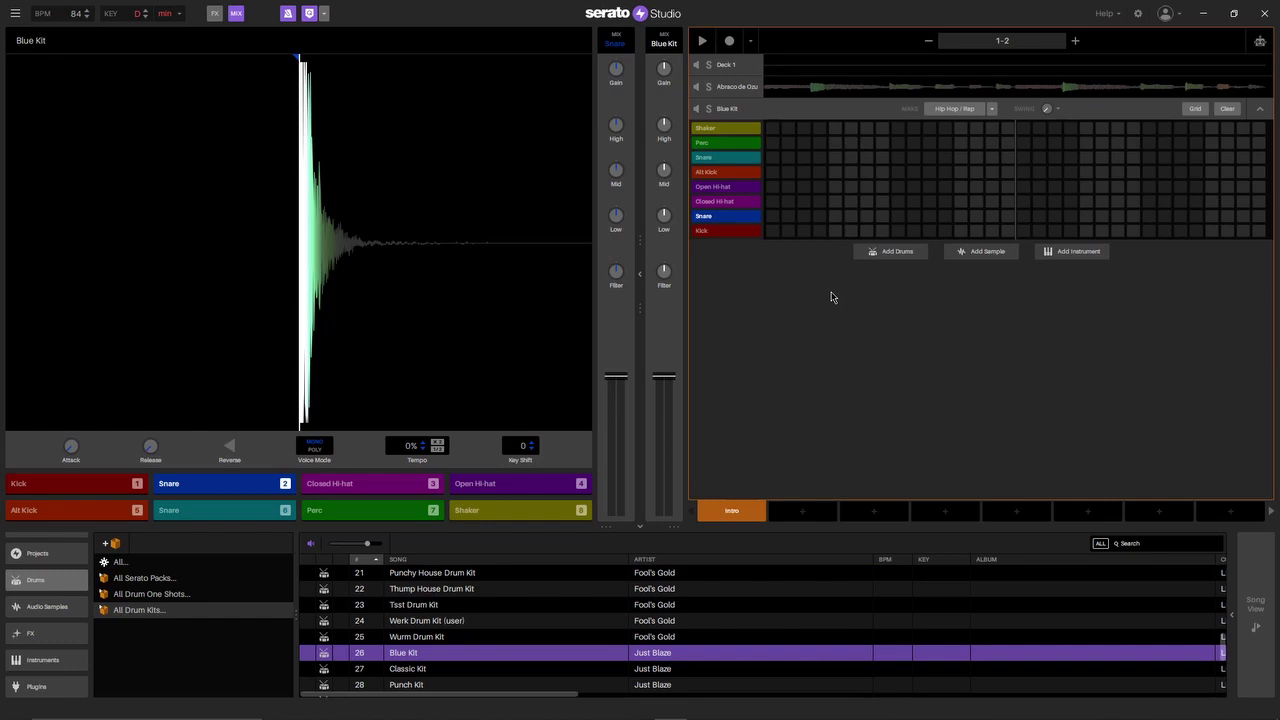
{"action": "key", "text": "4"}
{"action": "key", "text": "5"}
{"action": "key", "text": "6"}
{"action": "key", "text": "5"}
{"action": "key", "text": "1"}
{"action": "key", "text": "6"}
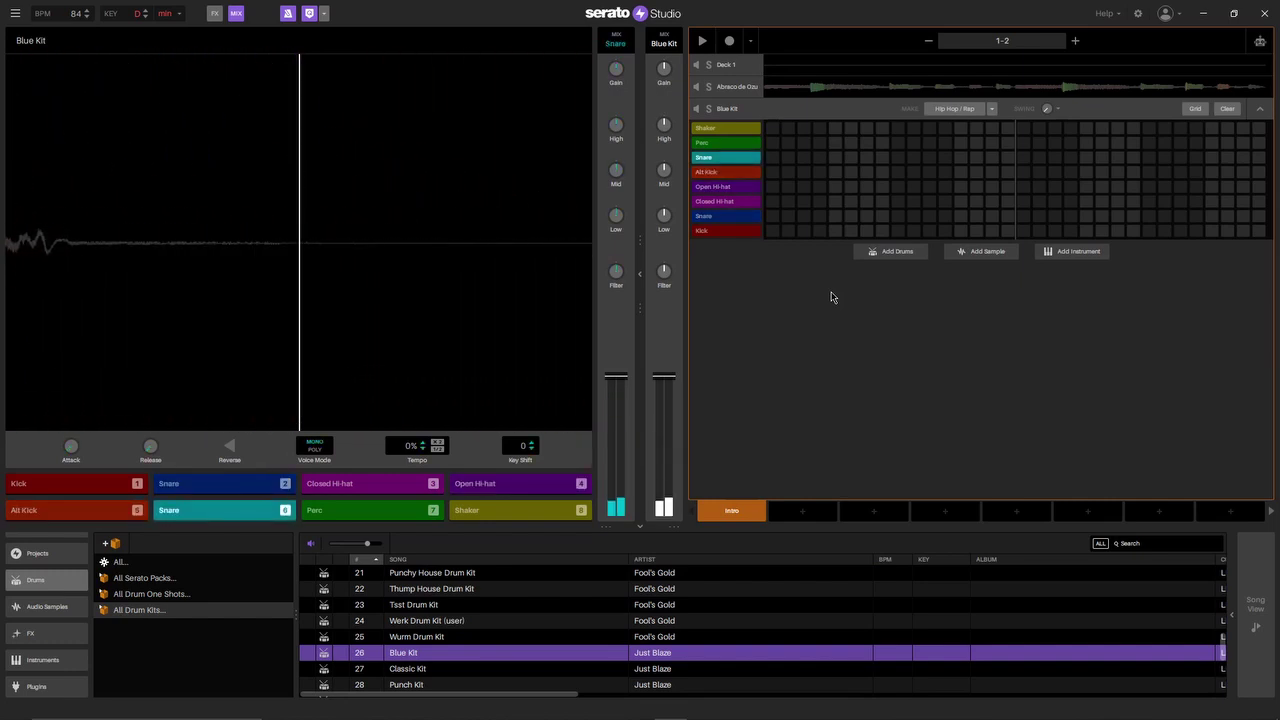
{"action": "key", "text": "1"}
{"action": "key", "text": "3"}
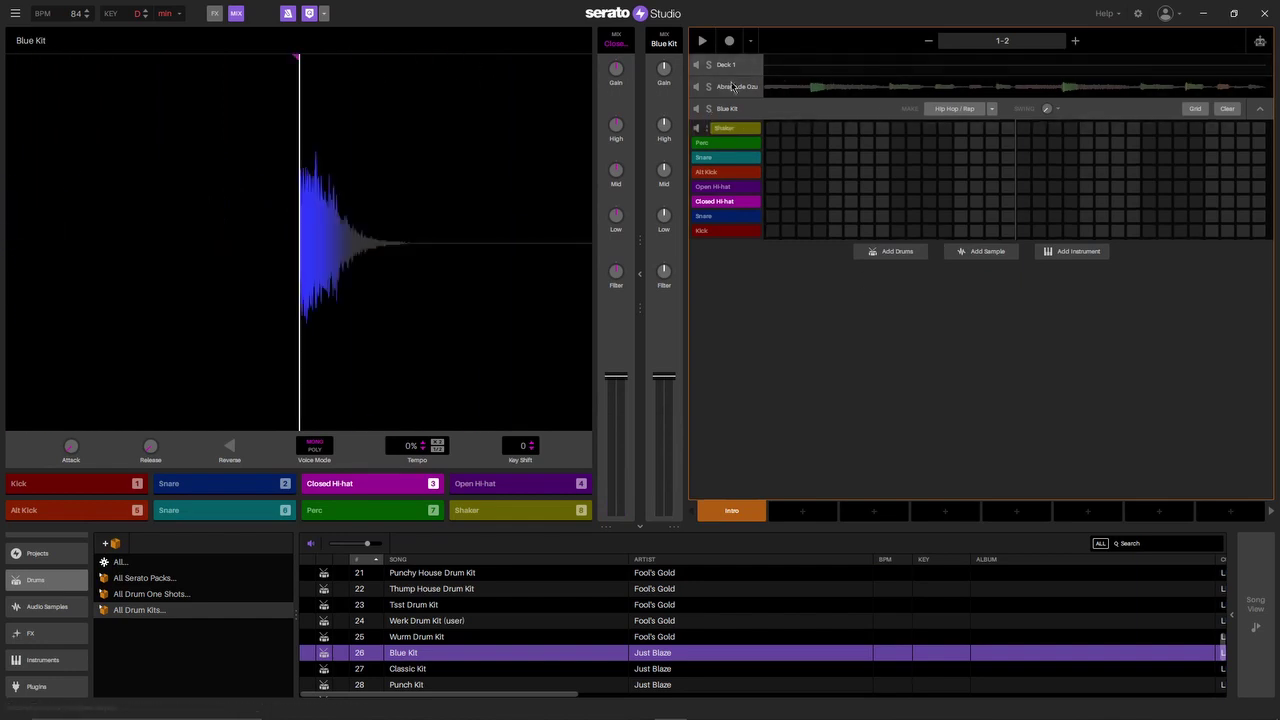
{"action": "left_click", "coordinate": [730, 42]}
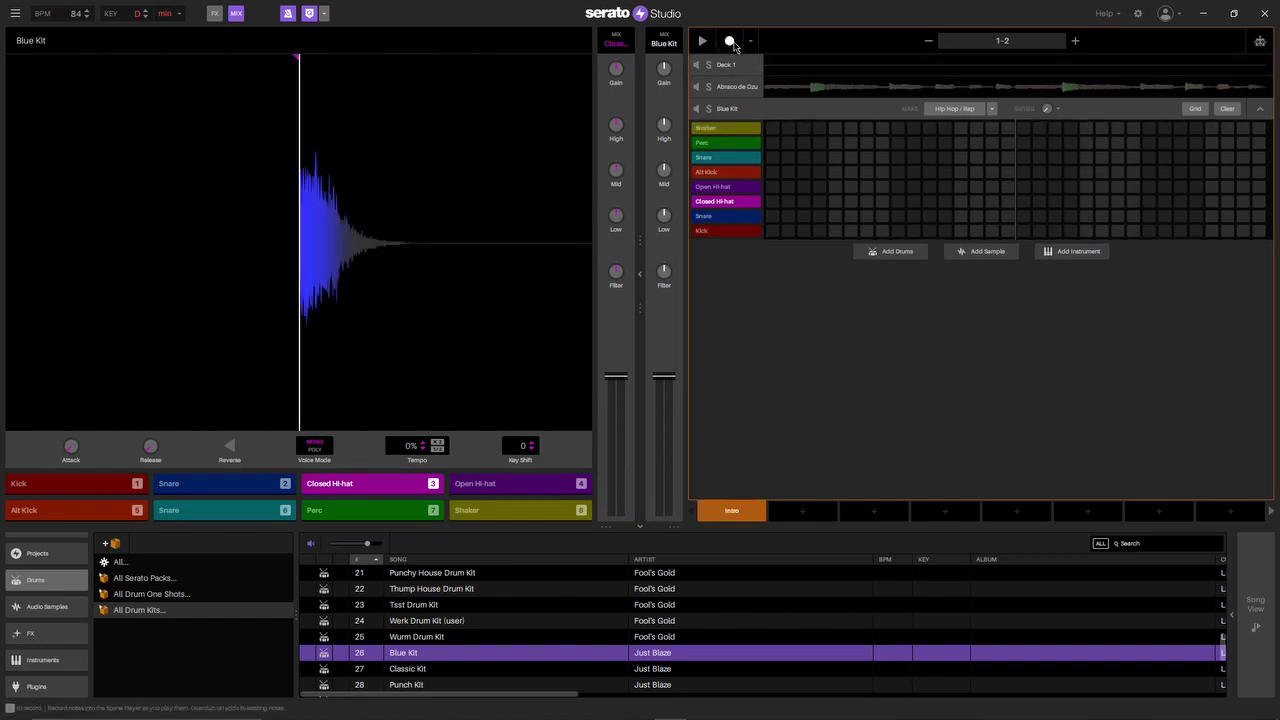
{"action": "key", "text": "3"}
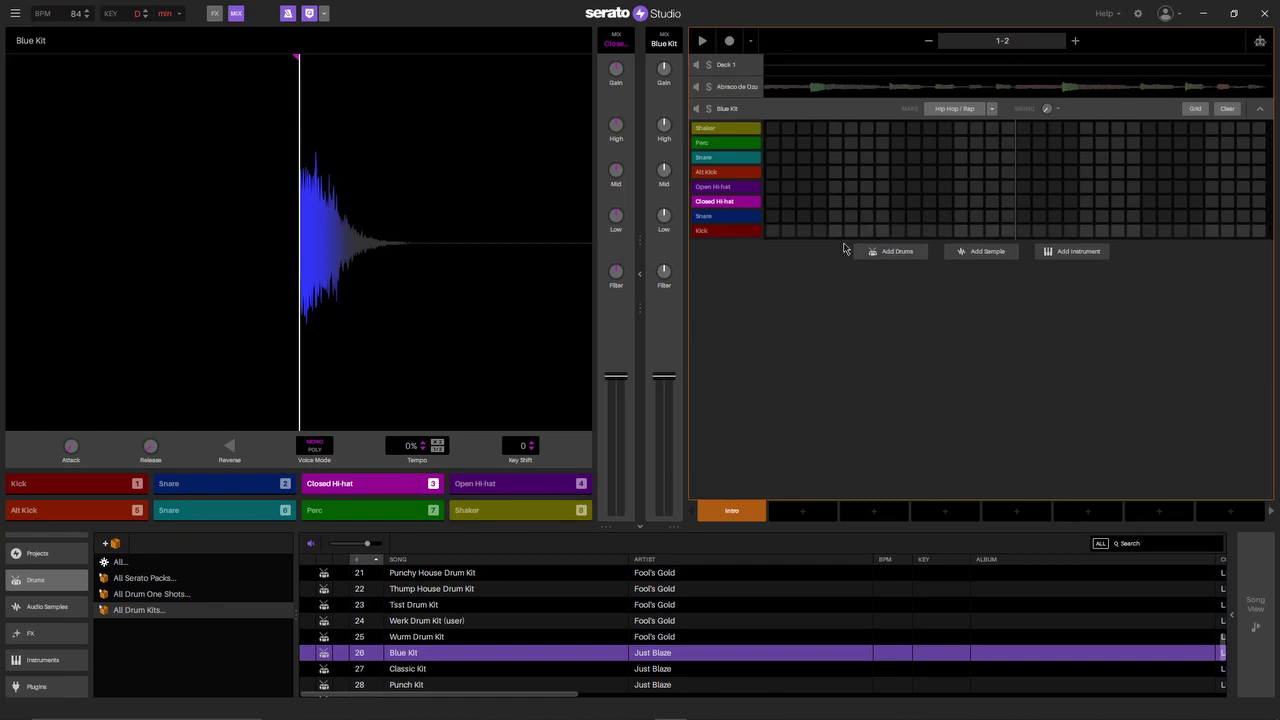
- Record a two-bar Blue Kit pattern with kicks on steps 1, 11, 17, 23, 27 and 31 and snares on beats 2 and 4
{"action": "left_click", "coordinate": [730, 41]}
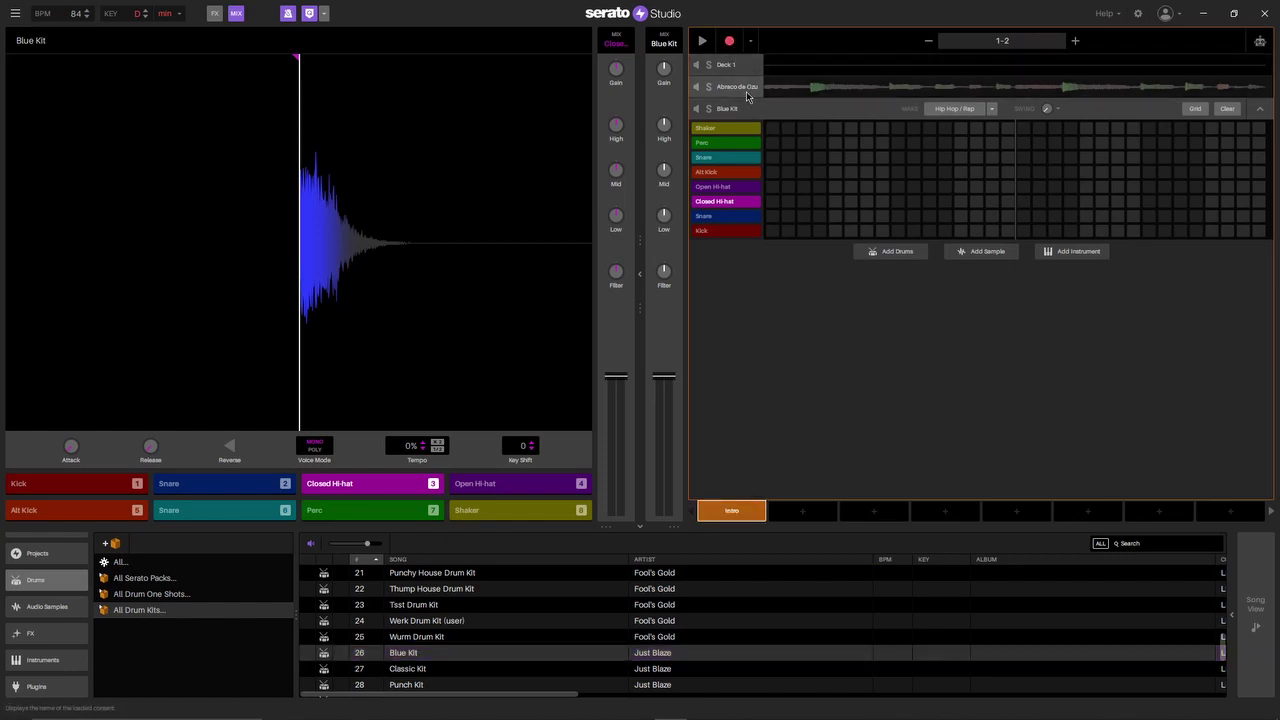
{"action": "key", "text": "space"}
{"action": "key", "text": "1"}
{"action": "key", "text": "2"}
{"action": "key", "text": "1"}
{"action": "key", "text": "2"}
{"action": "key", "text": "1"}
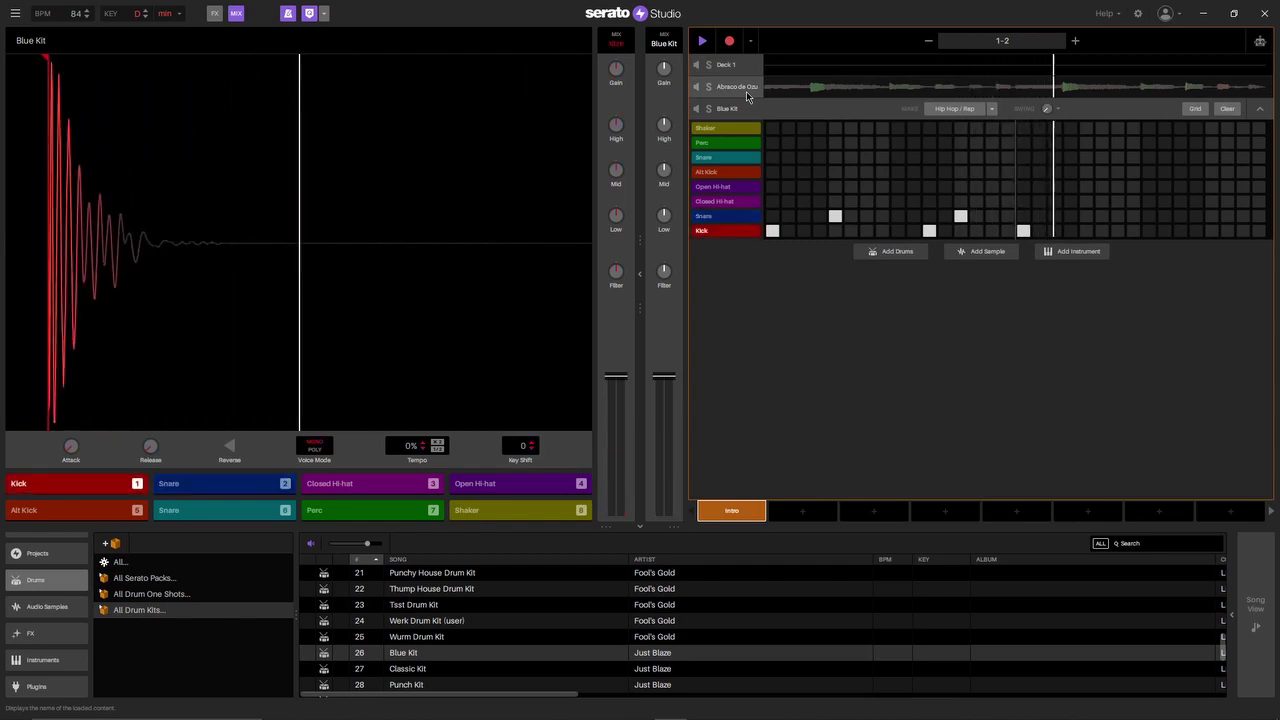
{"action": "key", "text": "2"}
{"action": "key", "text": "1"}
{"action": "key", "text": "1"}
{"action": "key", "text": "2"}
{"action": "key", "text": "1"}
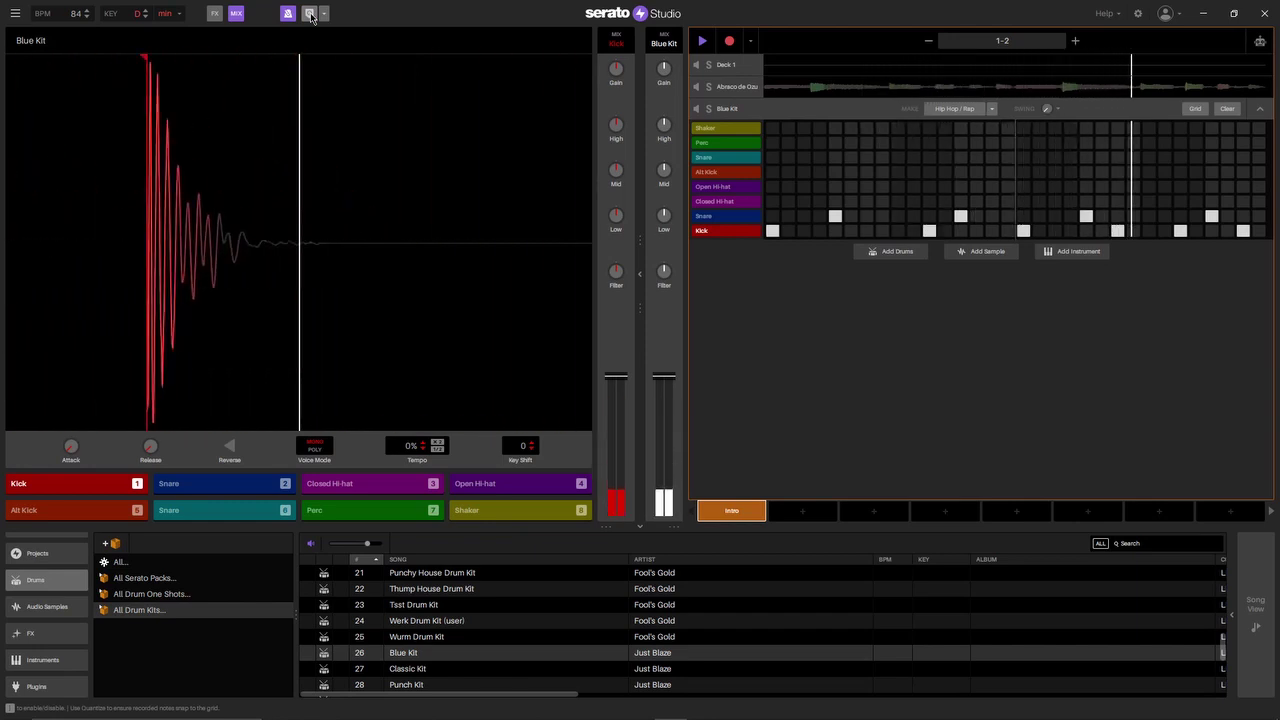
- Overdub a syncopated closed hi-hat part across both bars of the Blue Kit pattern with quantize off
{"action": "key", "text": "3"}
{"action": "key", "text": "3"}
{"action": "key", "text": "3"}
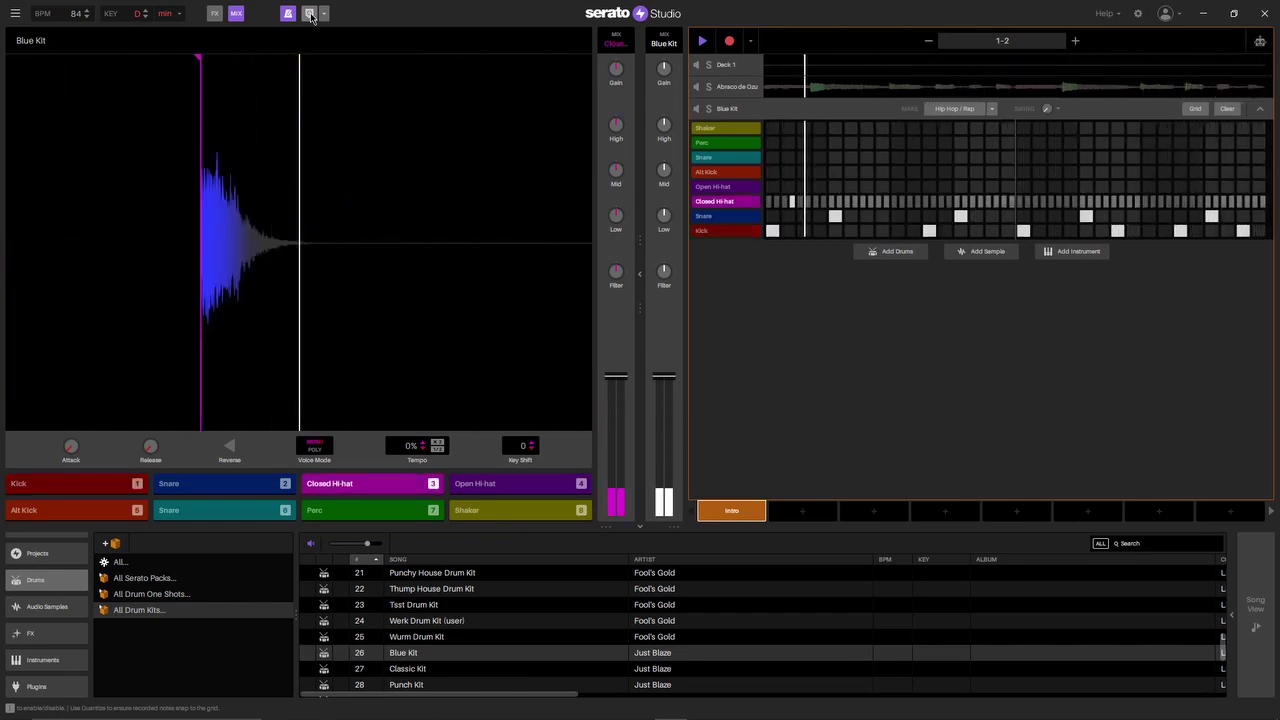
{"action": "key", "text": "3"}
{"action": "key", "text": "3"}
{"action": "key", "text": "3"}
{"action": "key", "text": "3"}
{"action": "key", "text": "3"}
{"action": "key", "text": "3"}
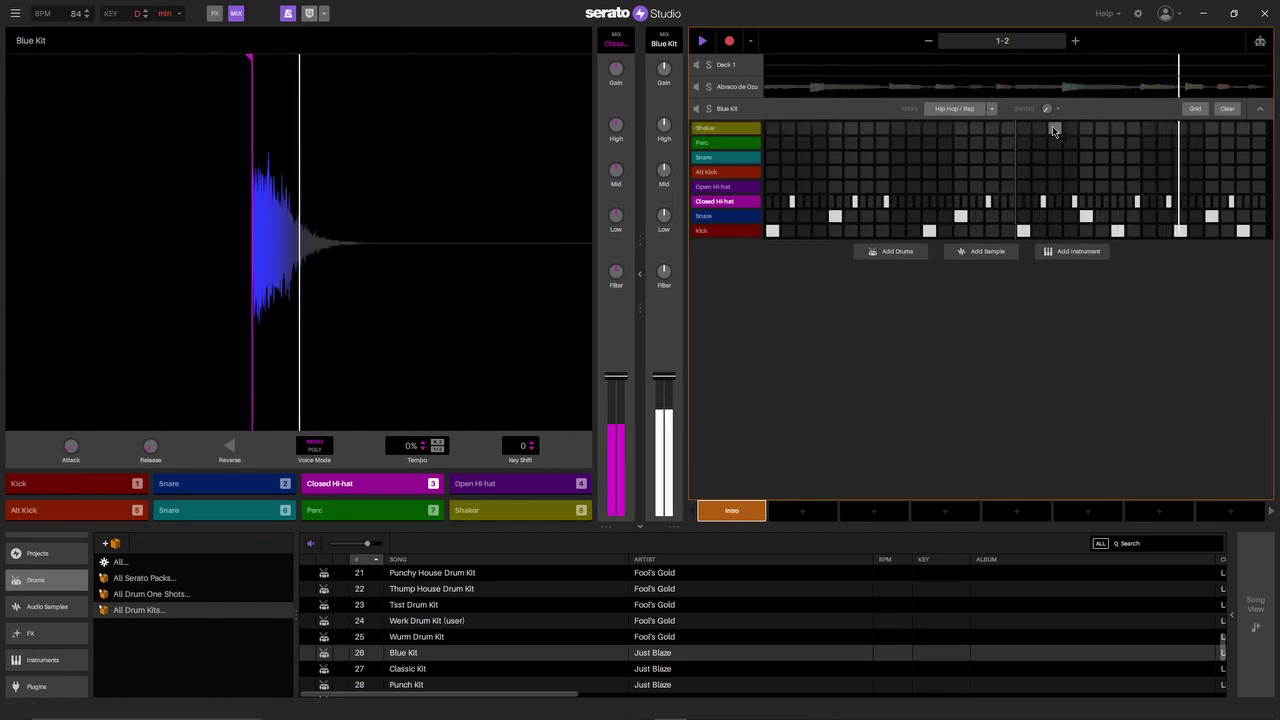
- Set the Blue Kit track's swing to 12% and stop playback
{"action": "mouse_move", "coordinate": [1046, 110]}
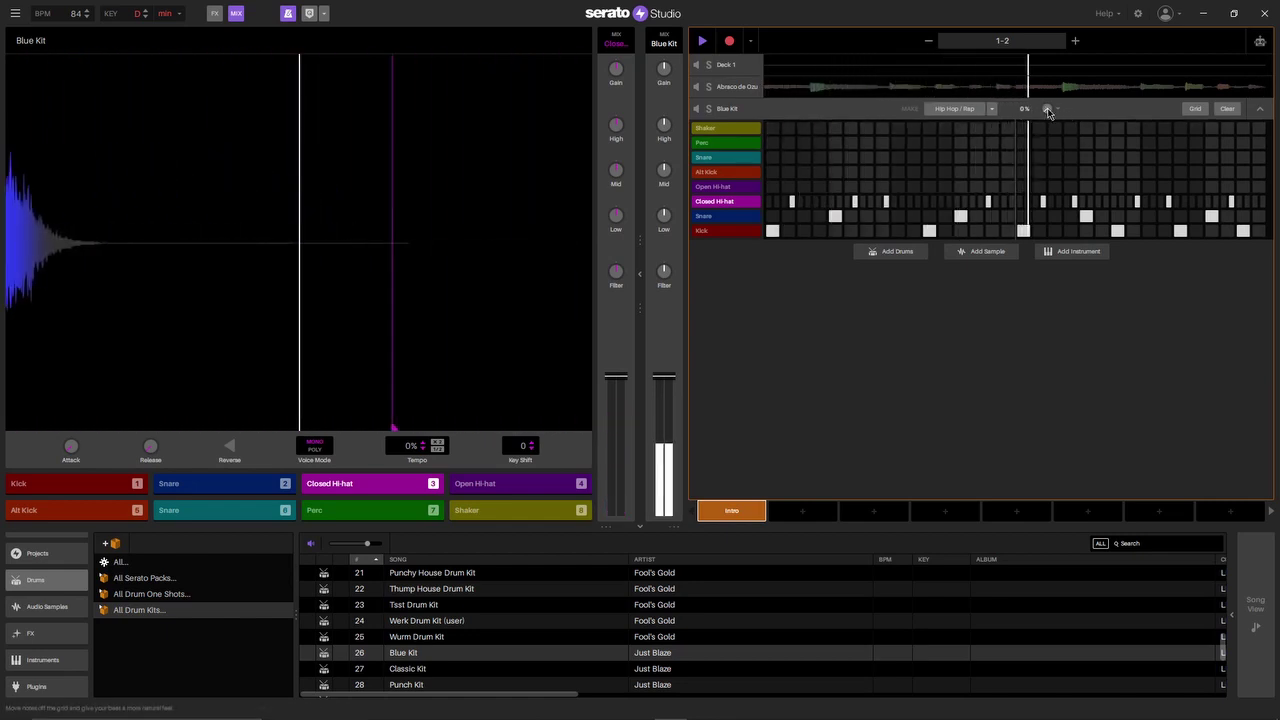
{"action": "mouse_move", "coordinate": [1038, 113]}
{"action": "left_mouse_down"}
{"action": "mouse_move", "coordinate": [1038, 97]}
{"action": "mouse_move", "coordinate": [1044, 114]}
{"action": "left_mouse_up"}
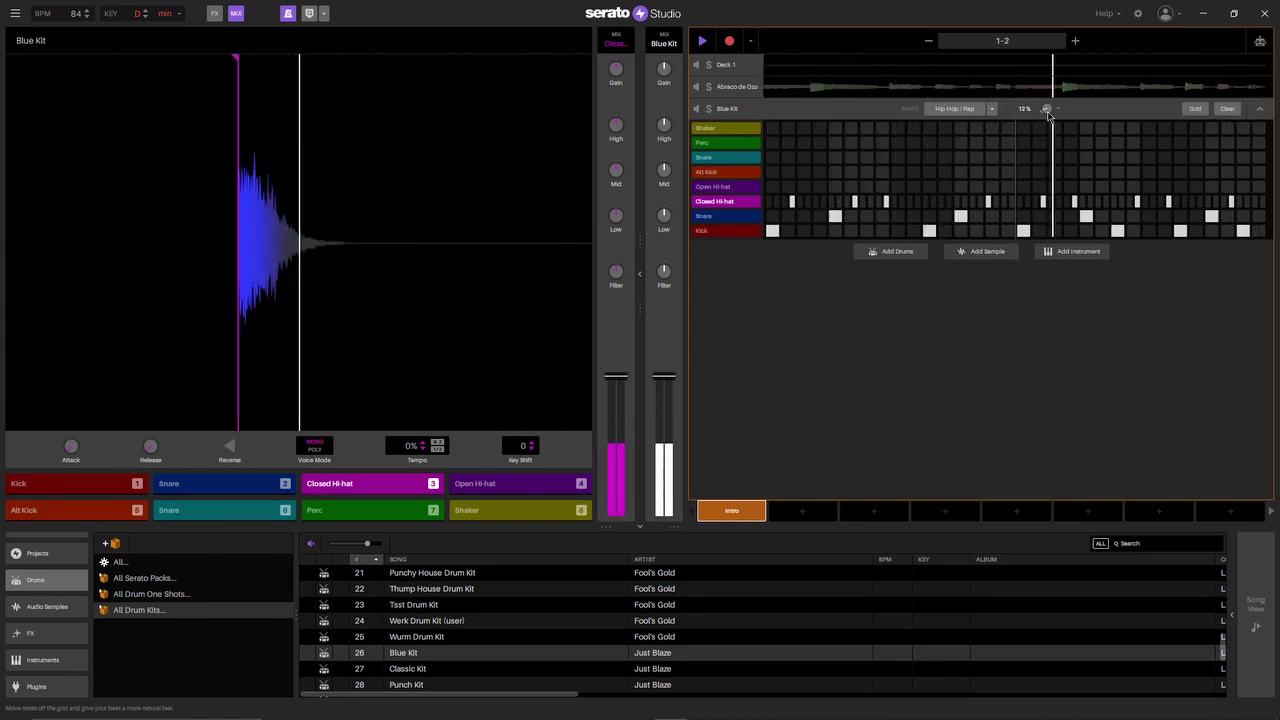
{"action": "key", "text": "space"}
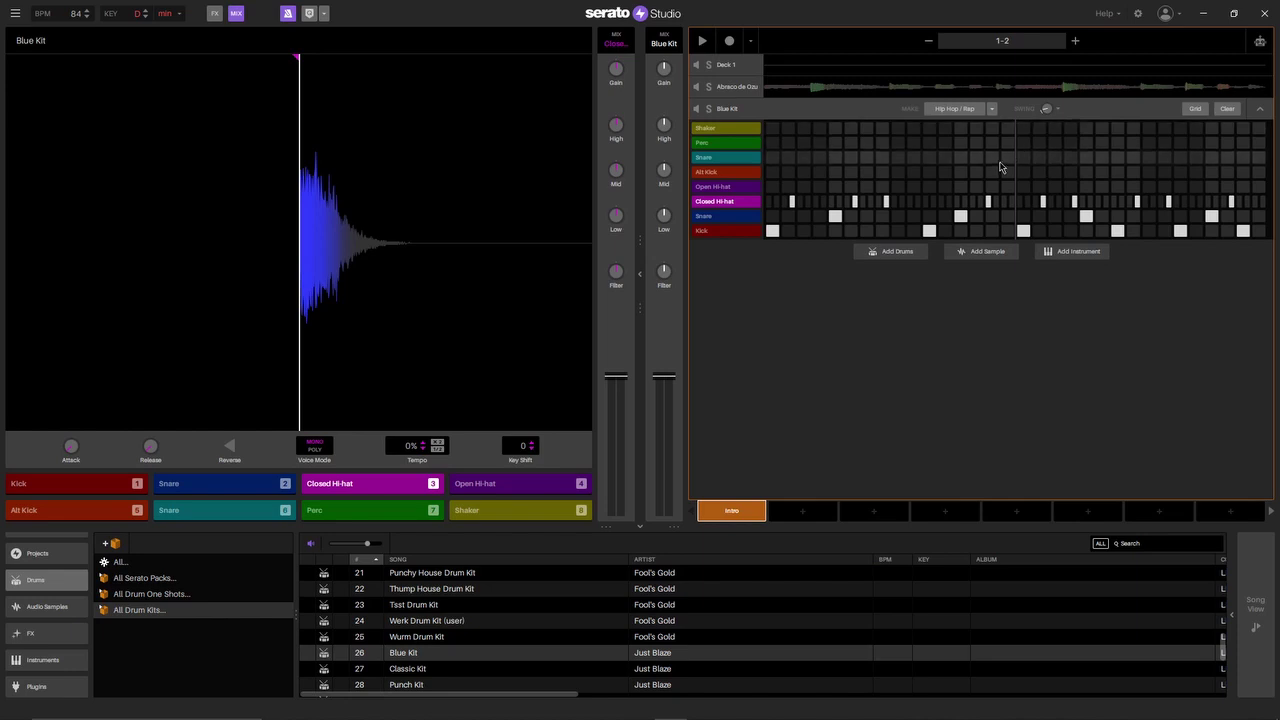
- Set the Blue Kit's beat-making style to R&B and copy the Intro into a new second scene
{"action": "left_click", "coordinate": [992, 110]}
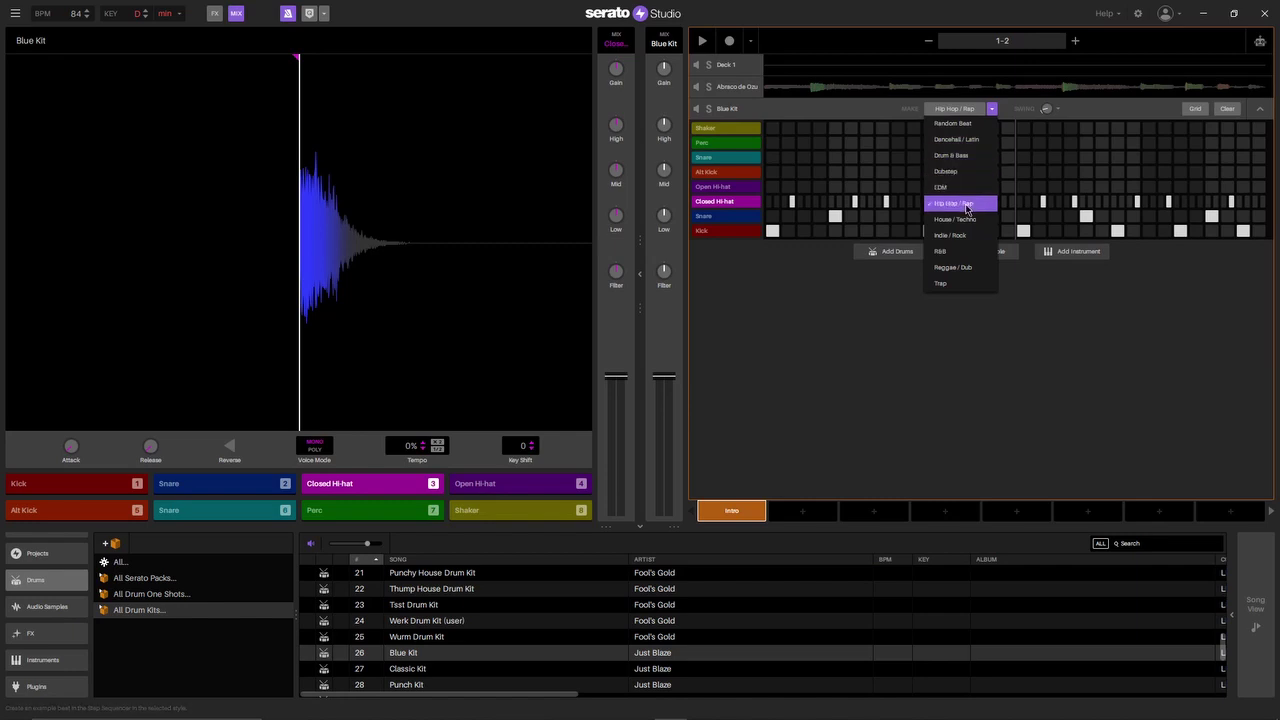
{"action": "left_click", "coordinate": [955, 258]}
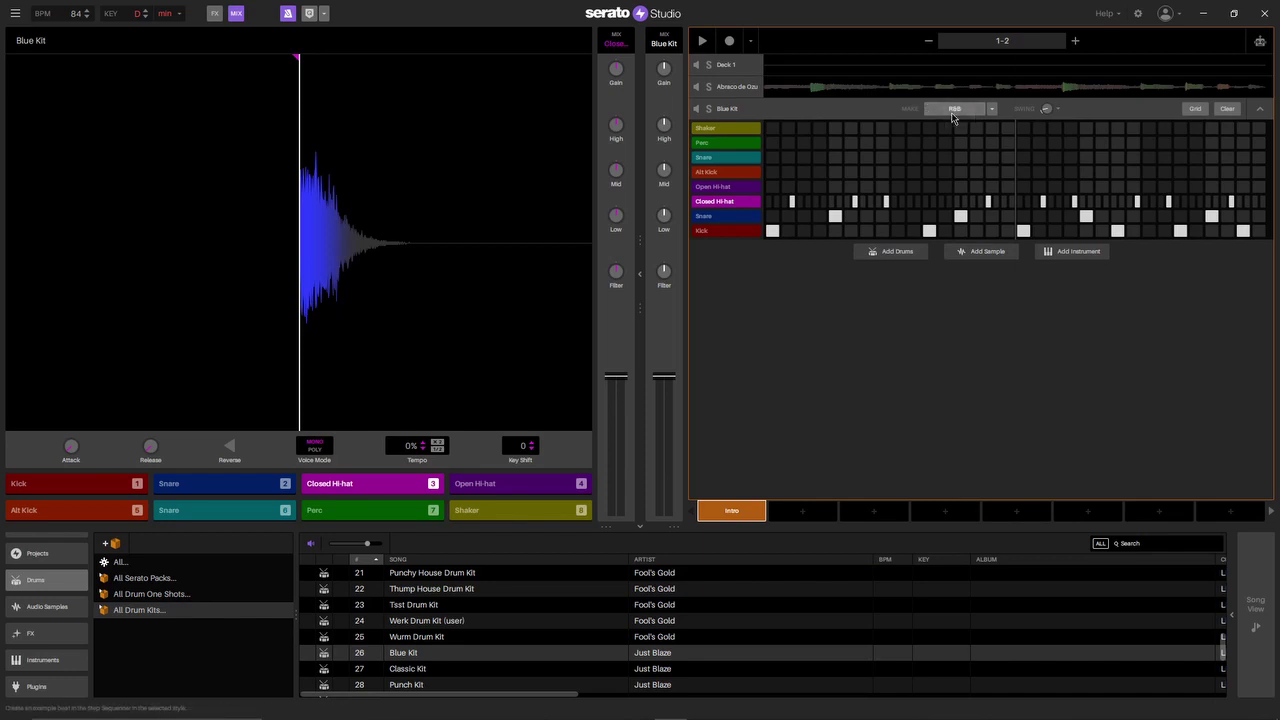
{"action": "left_click", "coordinate": [808, 512]}
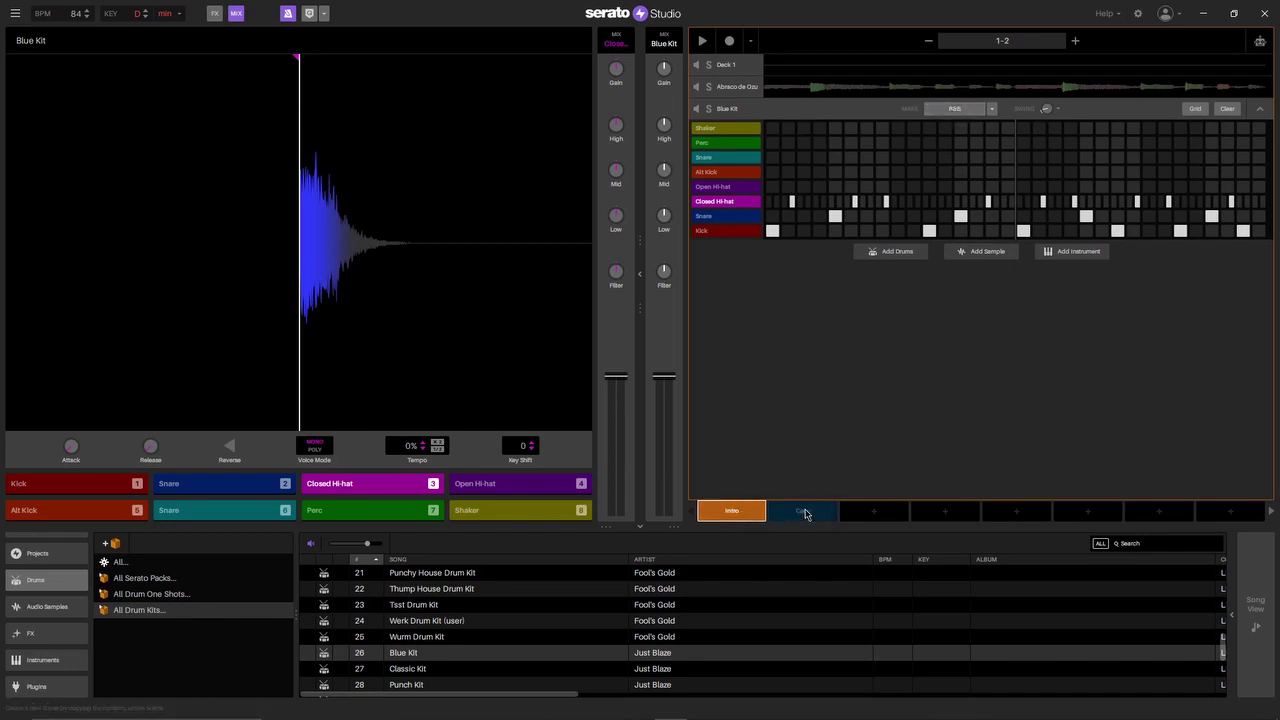
- Generate several R&B drum patterns for the Blue Kit in Scene 2 and play them with the metronome off
{"action": "left_click", "coordinate": [952, 107]}
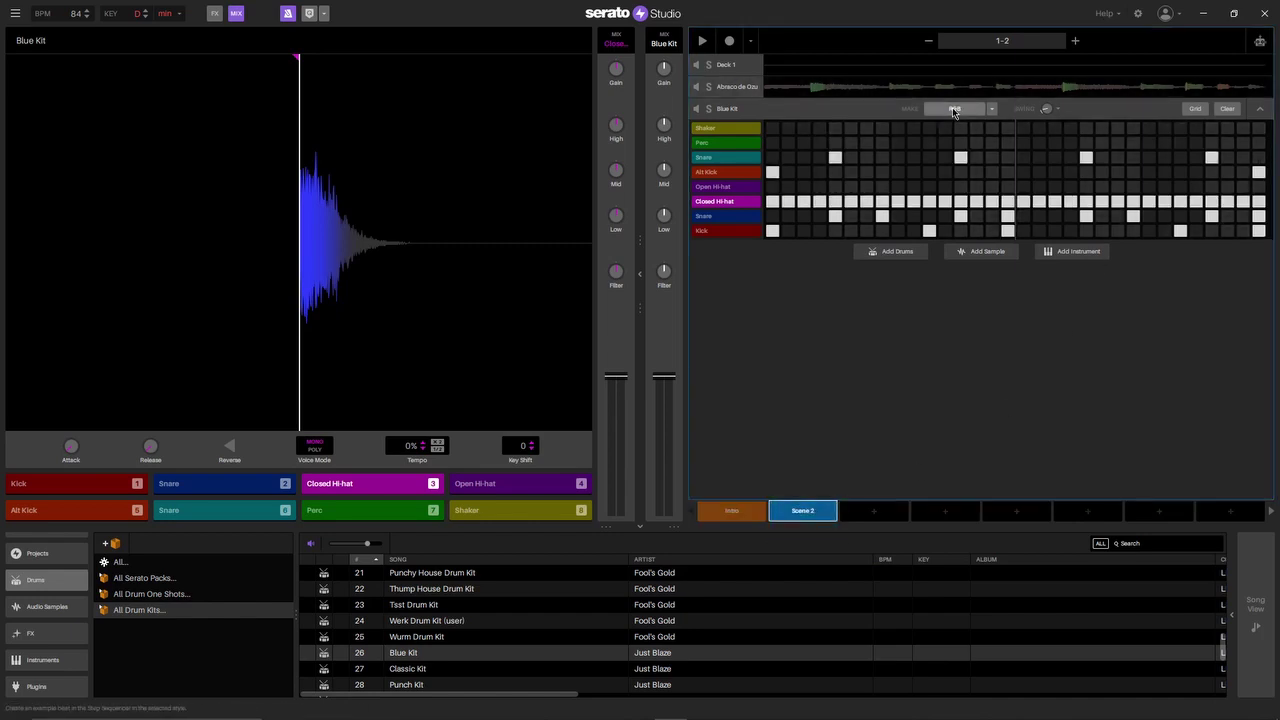
{"action": "left_click", "coordinate": [952, 107]}
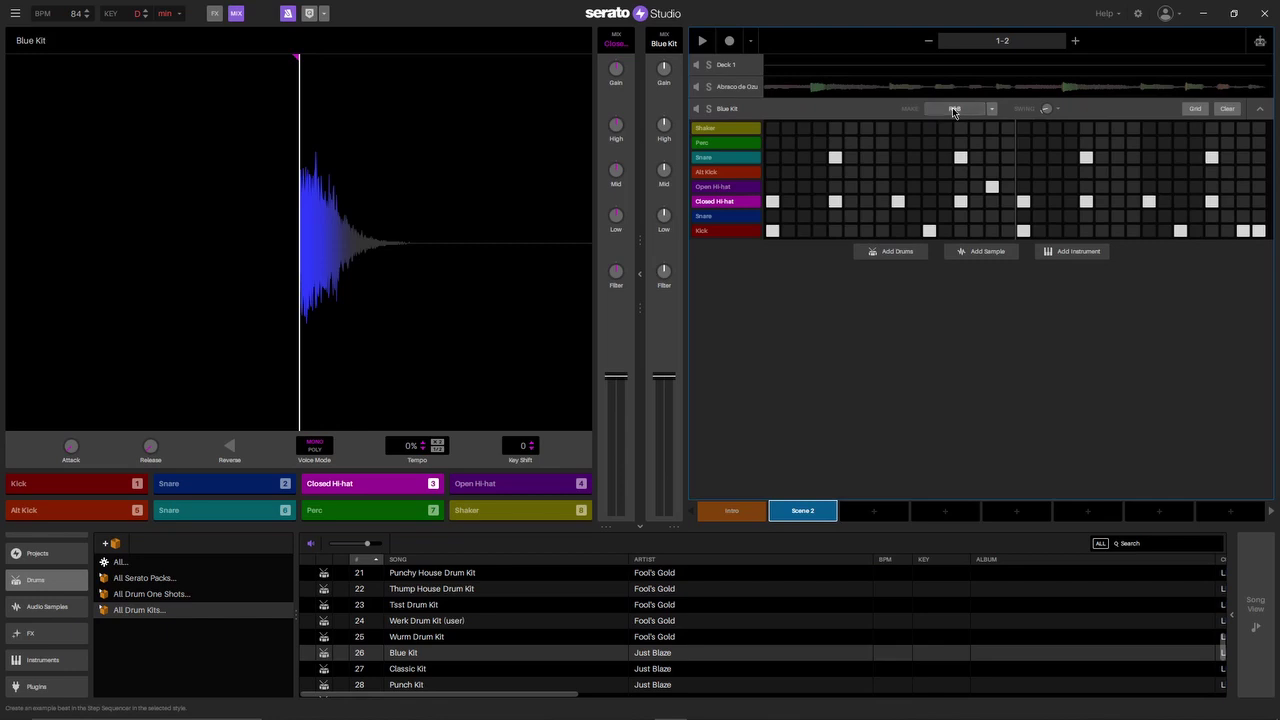
{"action": "left_click", "coordinate": [952, 107]}
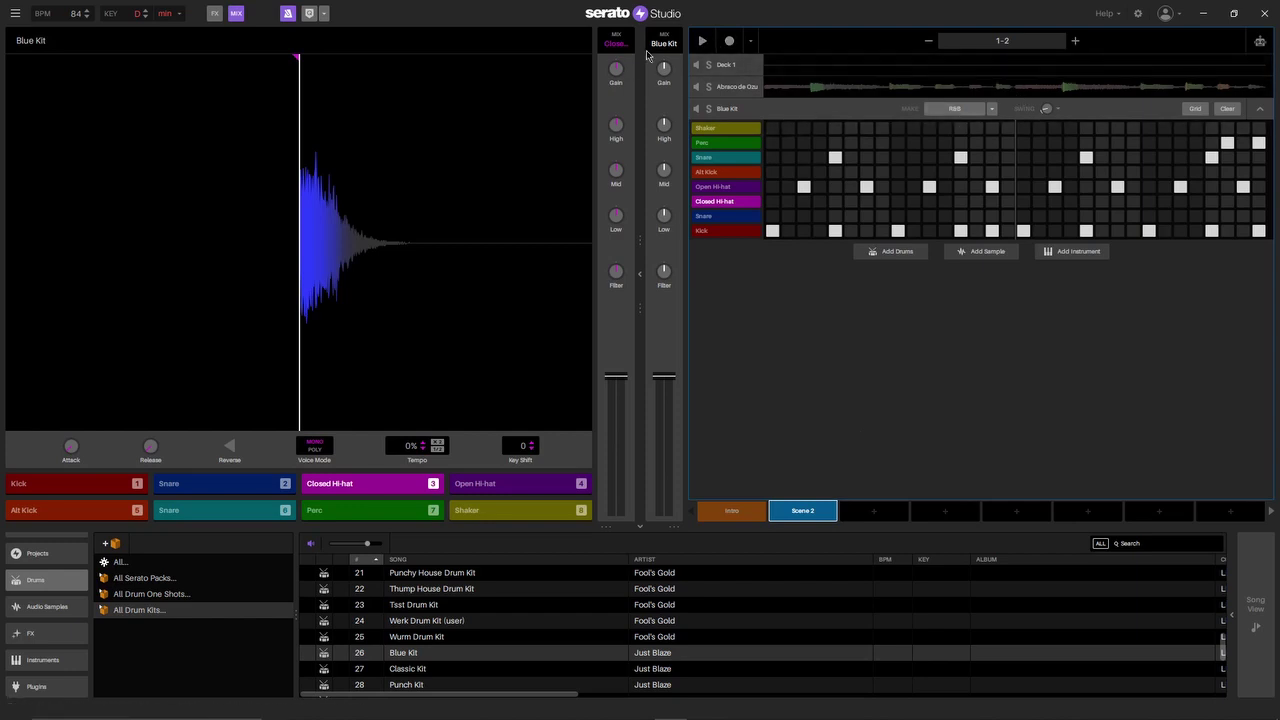
{"action": "left_click", "coordinate": [703, 41]}
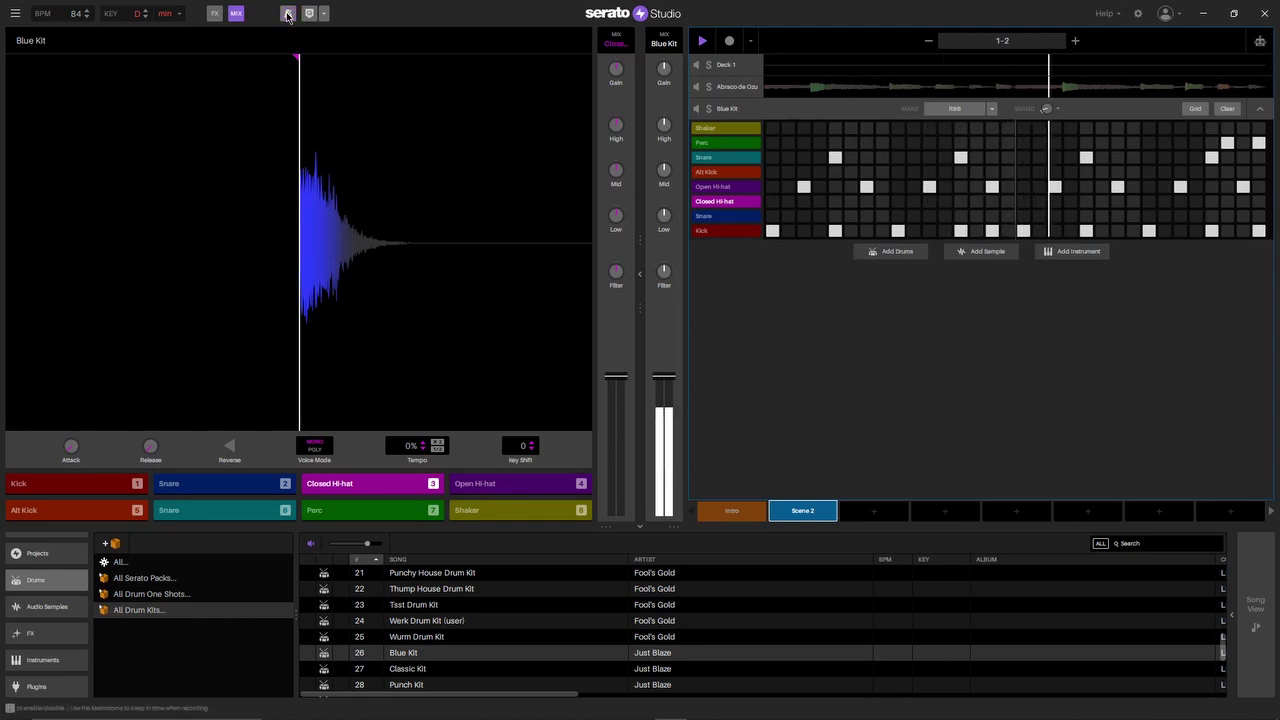
{"action": "left_click", "coordinate": [956, 110]}
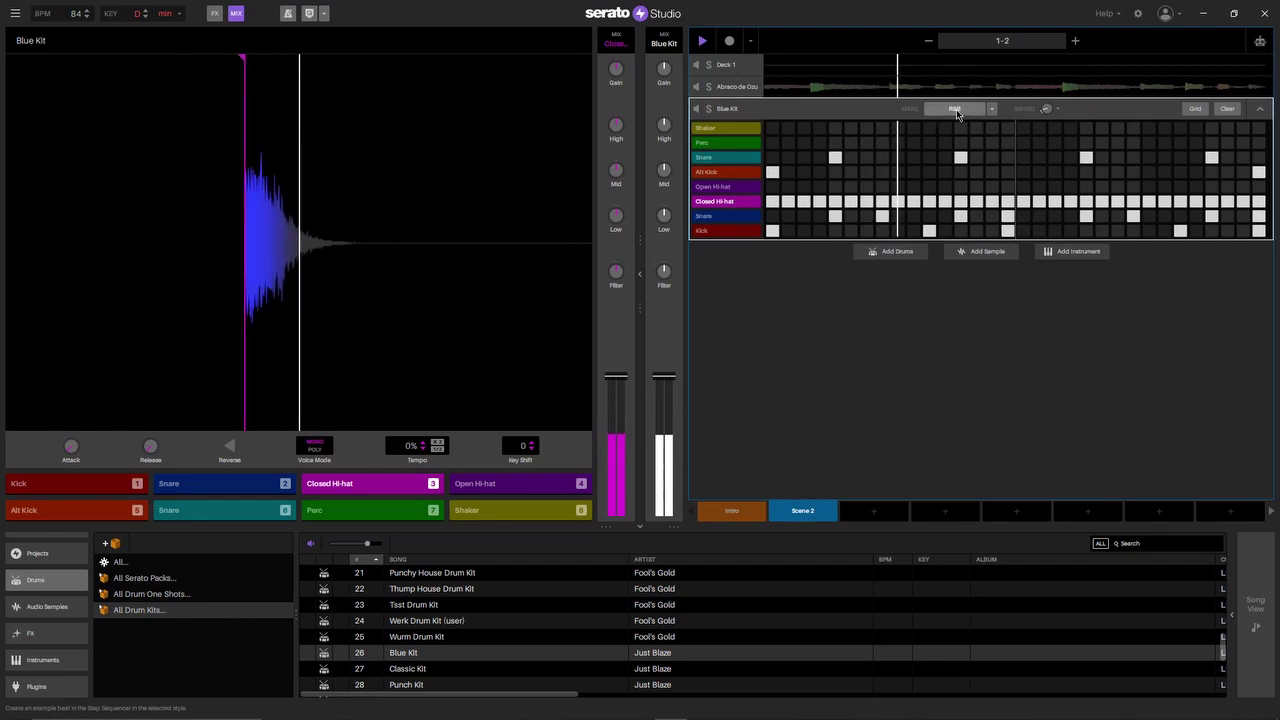
{"action": "left_click", "coordinate": [964, 112]}
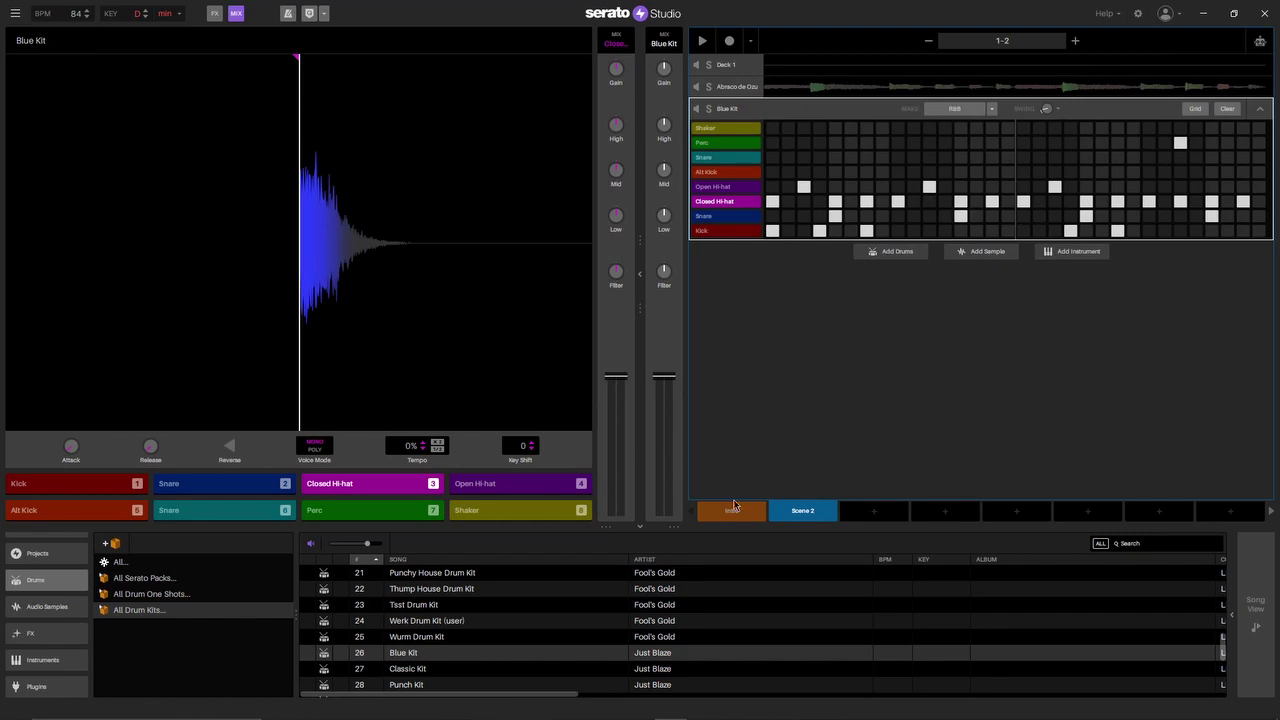
- Collapse the Blue Kit sequencer in the Intro scene and add the Bass-Station-Stereo 64 instrument plugin as a new track
{"action": "left_click", "coordinate": [735, 507]}
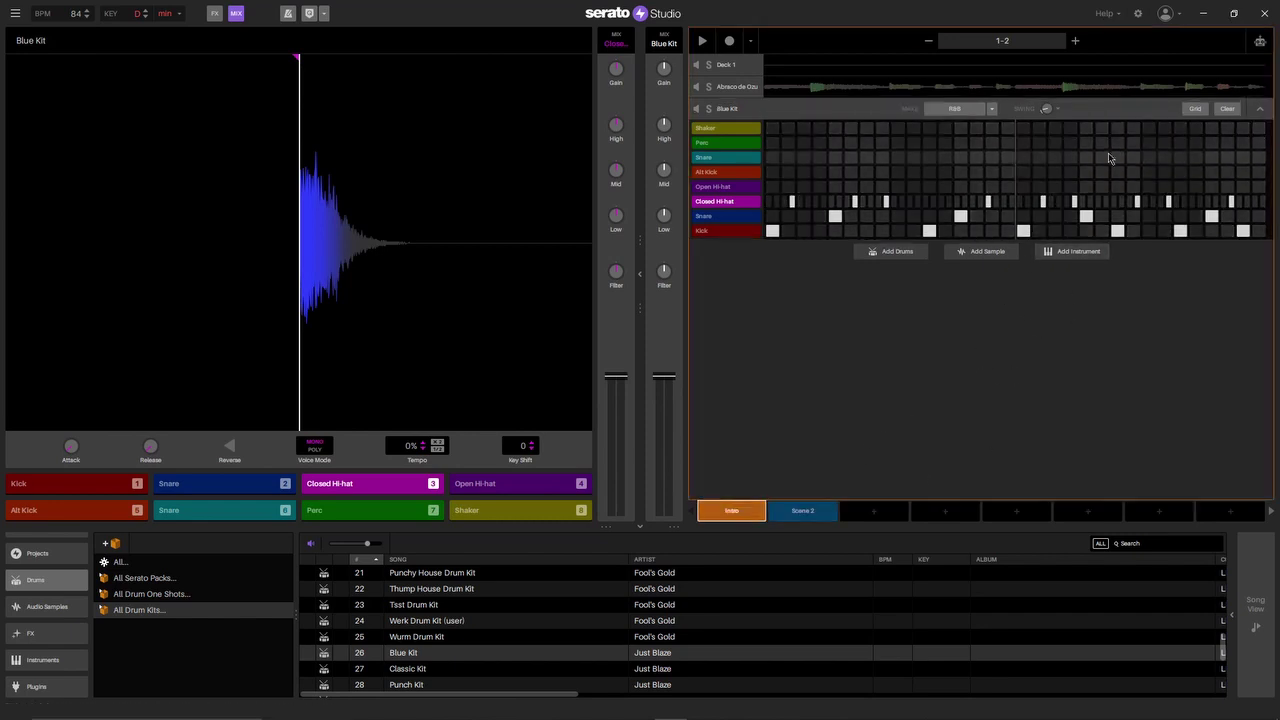
{"action": "left_click", "coordinate": [1262, 111]}
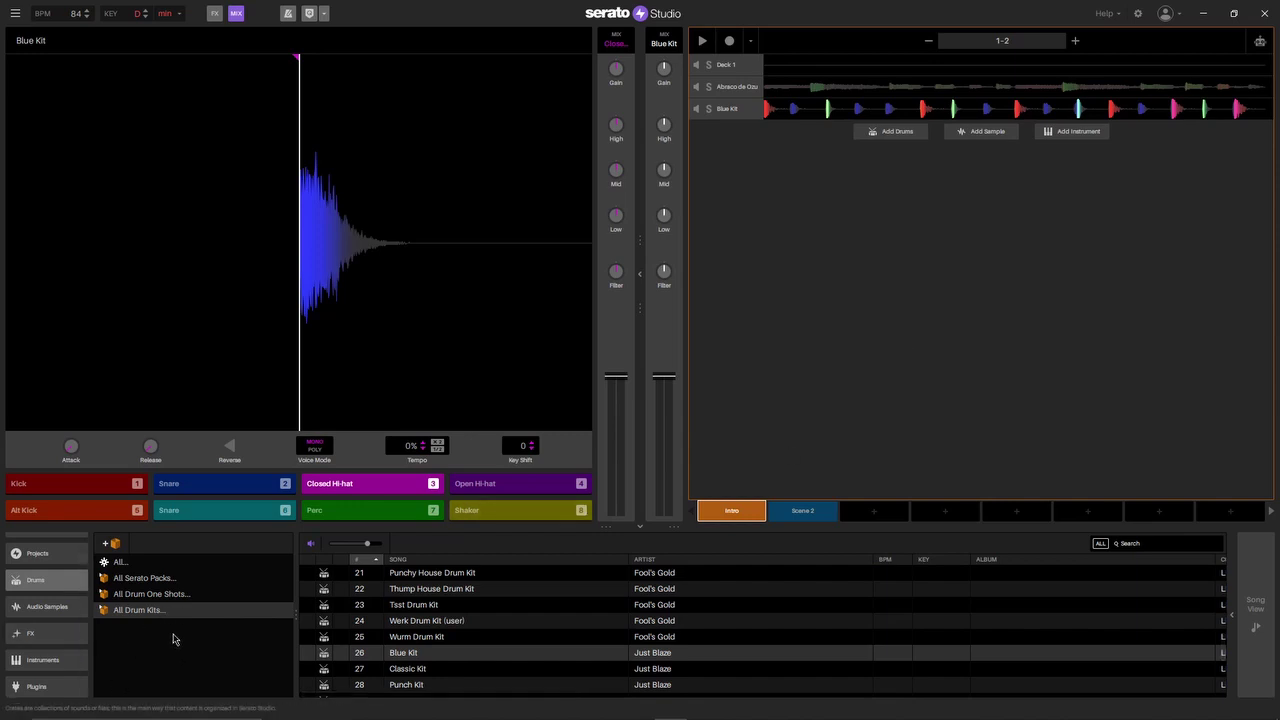
{"action": "left_click", "coordinate": [53, 688]}
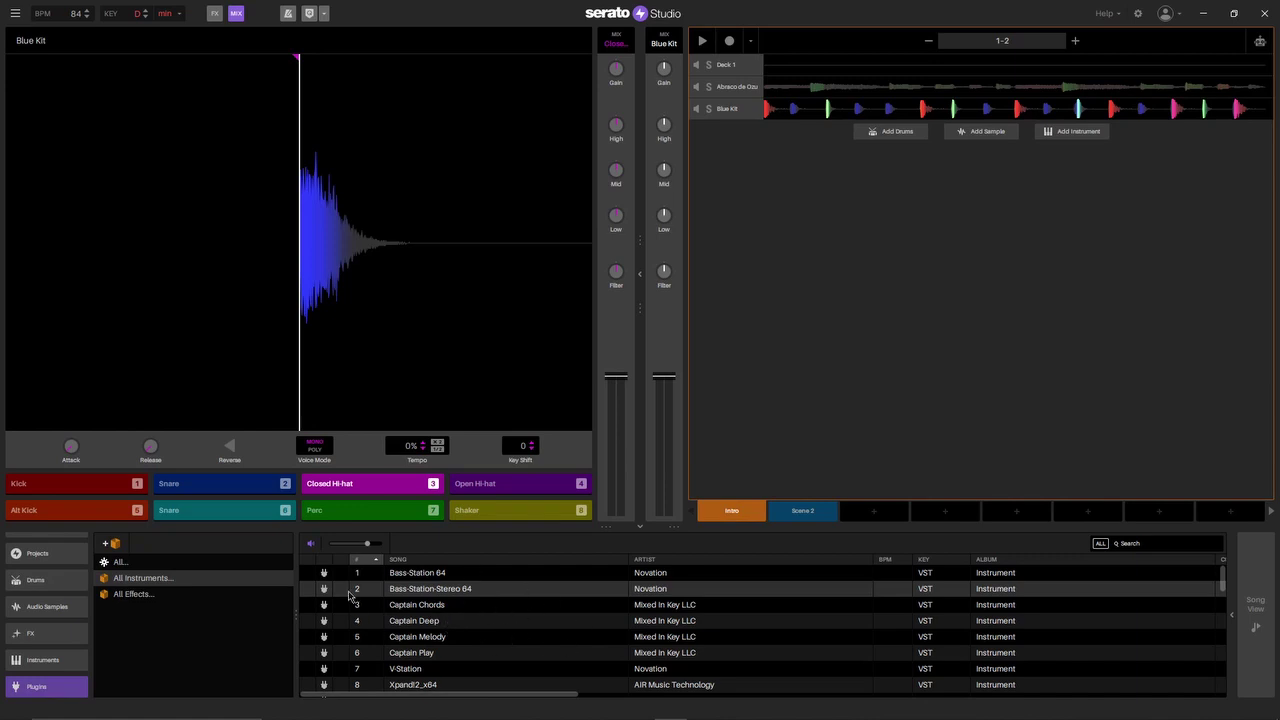
{"action": "left_click", "coordinate": [145, 580]}
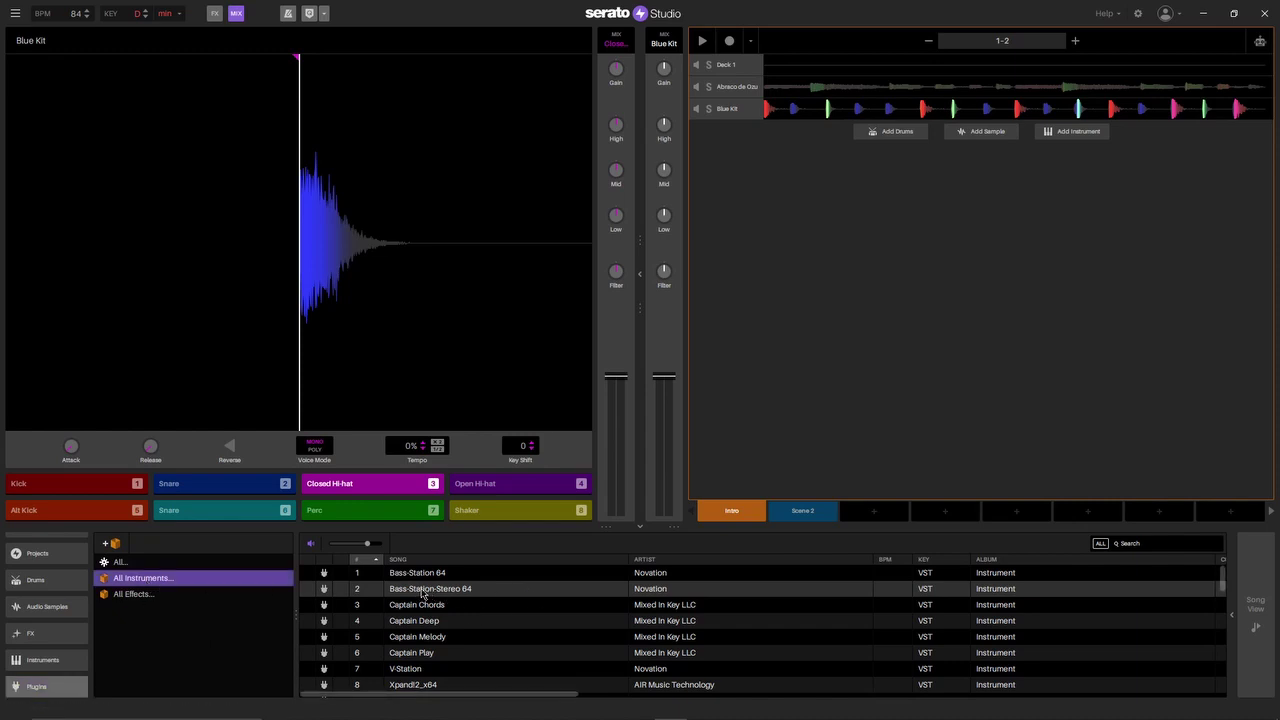
{"action": "left_click_drag", "start_coordinate": [422, 590], "coordinate": [890, 210]}
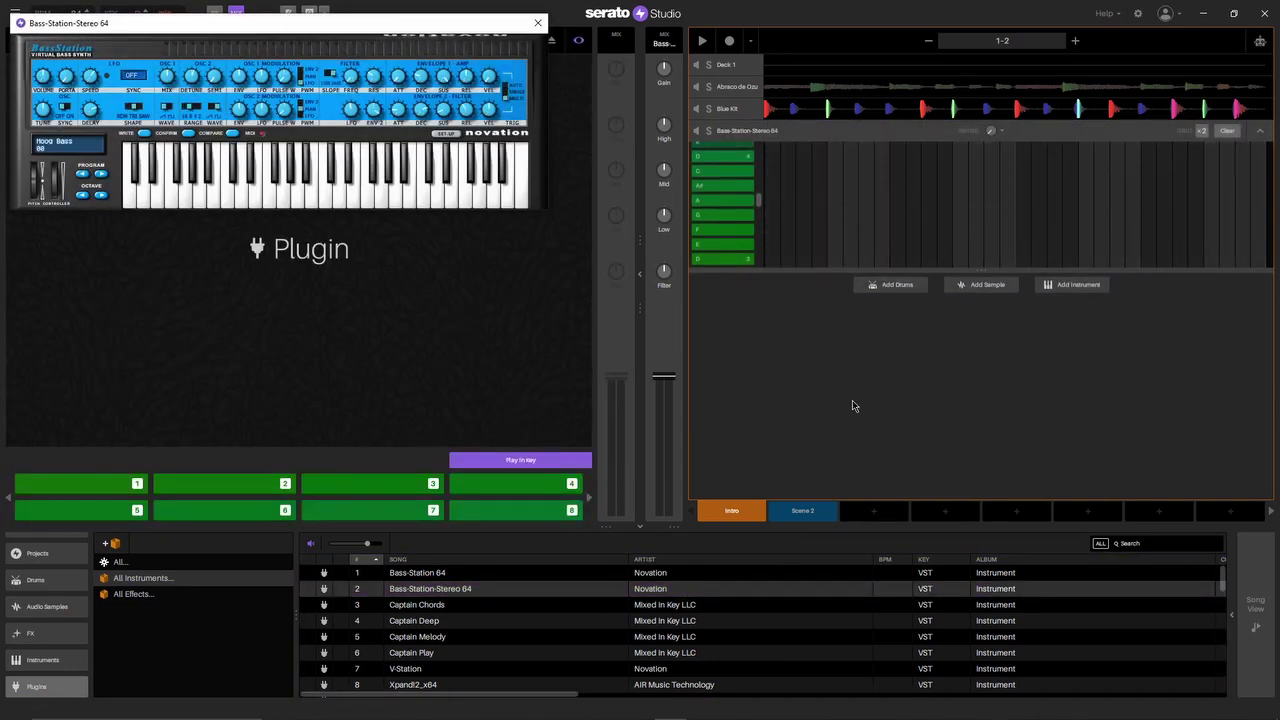
{"action": "left_click_drag", "start_coordinate": [359, 28], "coordinate": [393, 120]}
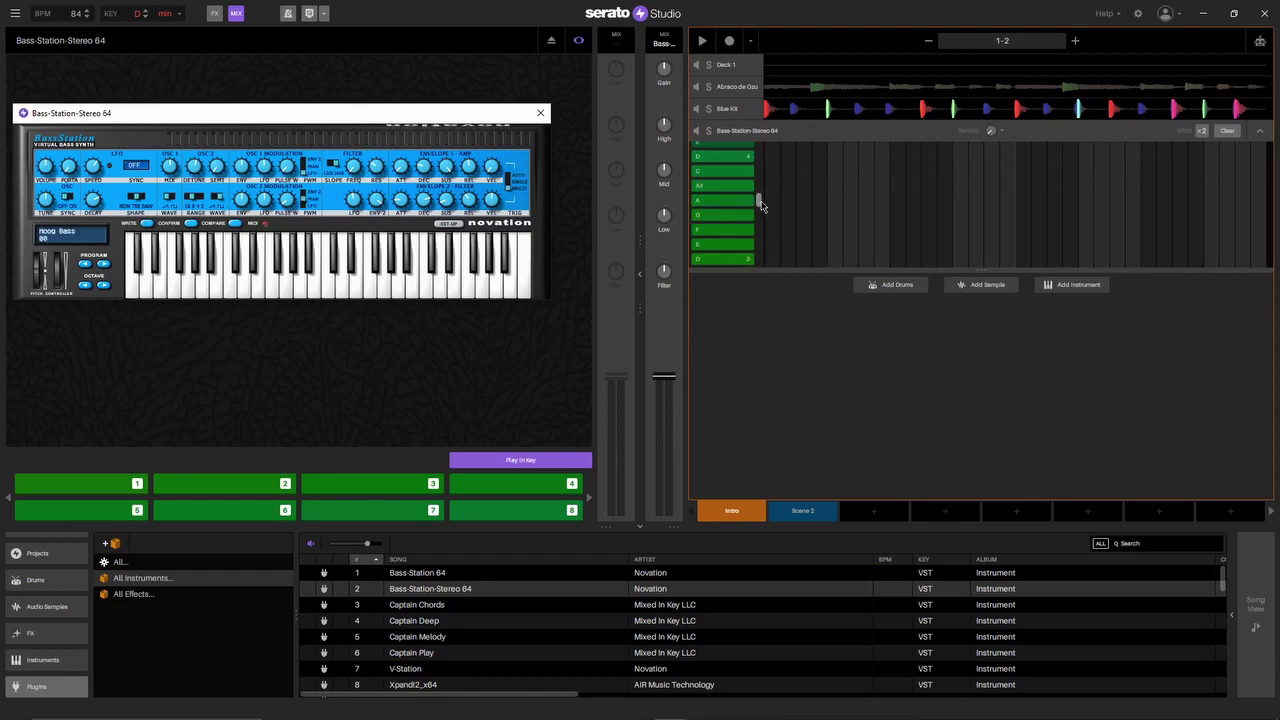
- Turn off Play in Key for the Bass-Station-Stereo 64 track so that all chromatic notes can be played
{"action": "left_click_drag", "start_coordinate": [760, 205], "coordinate": [759, 215]}
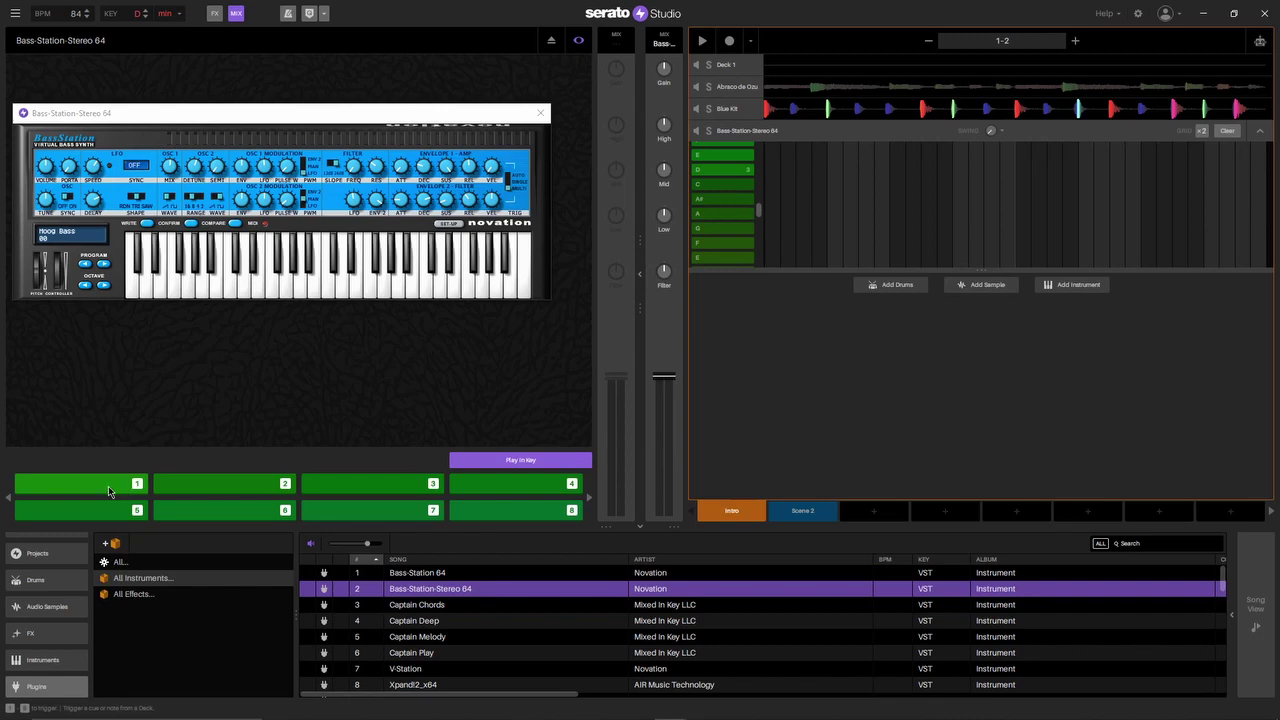
{"action": "left_click", "coordinate": [531, 462]}
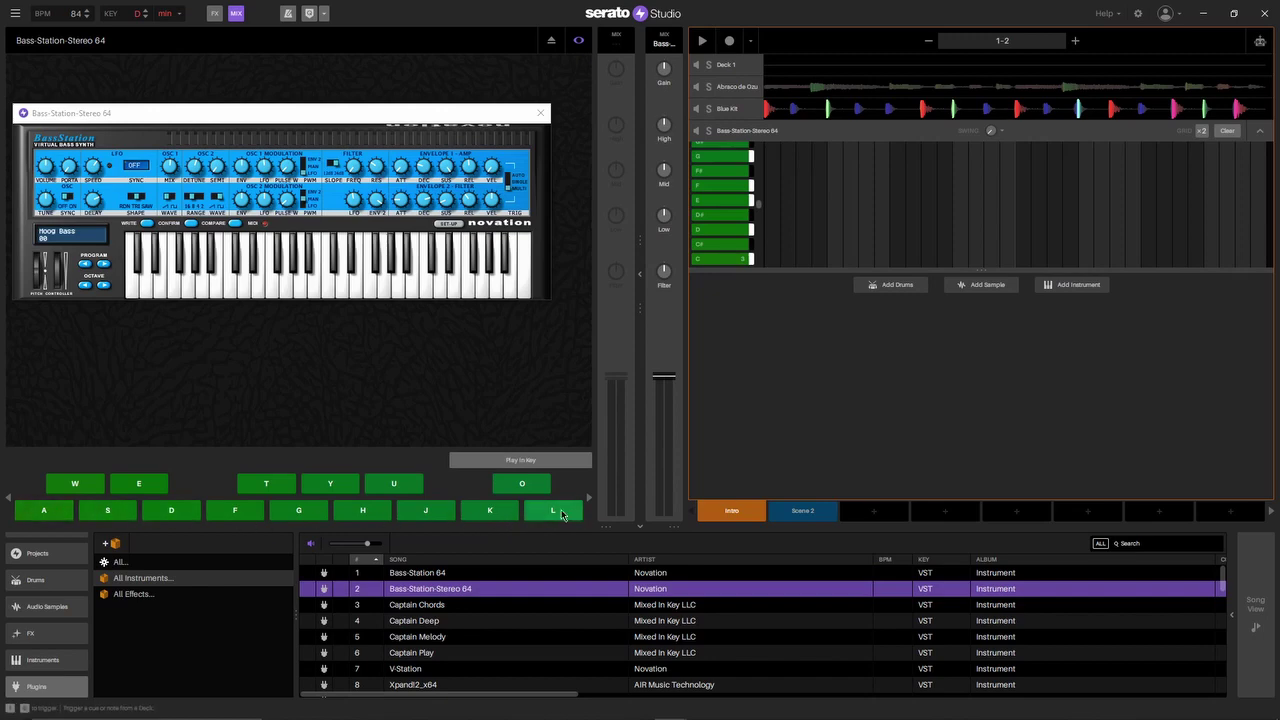
- Turn Play in Key back on for the Bass-Station-Stereo 64 track and audition the first four in-key pads
{"action": "left_click", "coordinate": [524, 460]}
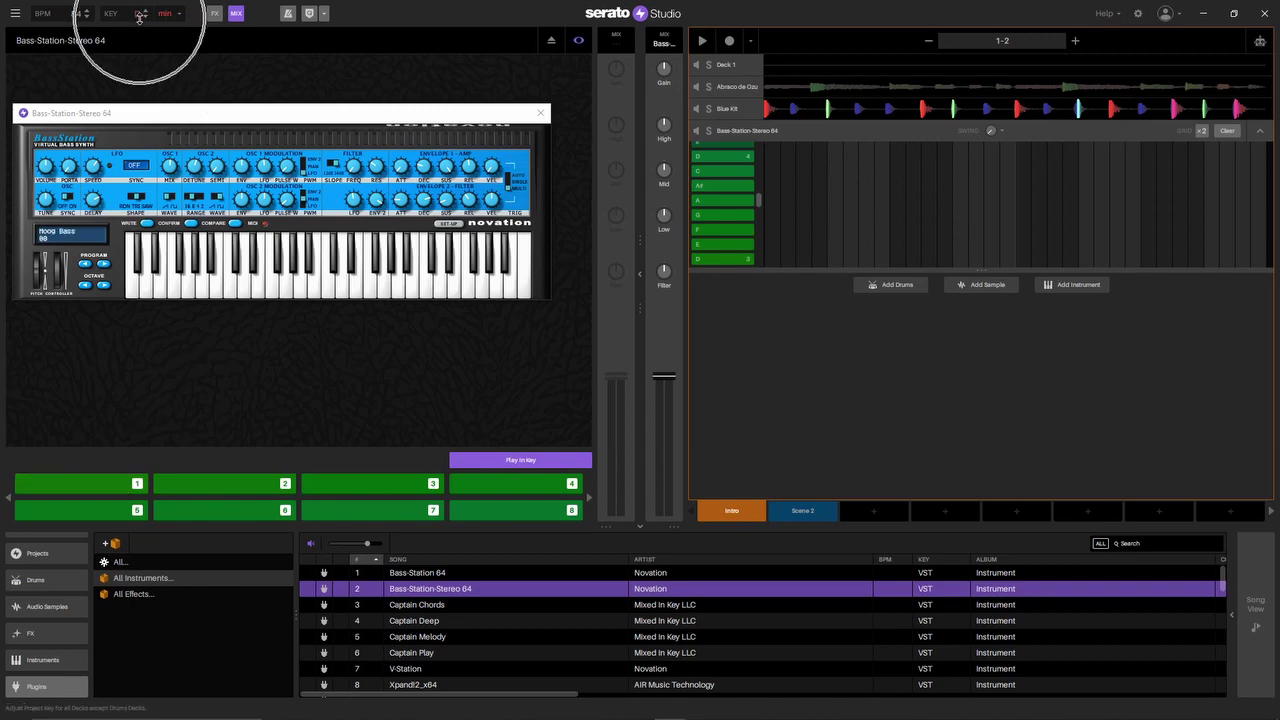
{"action": "left_click", "coordinate": [105, 483]}
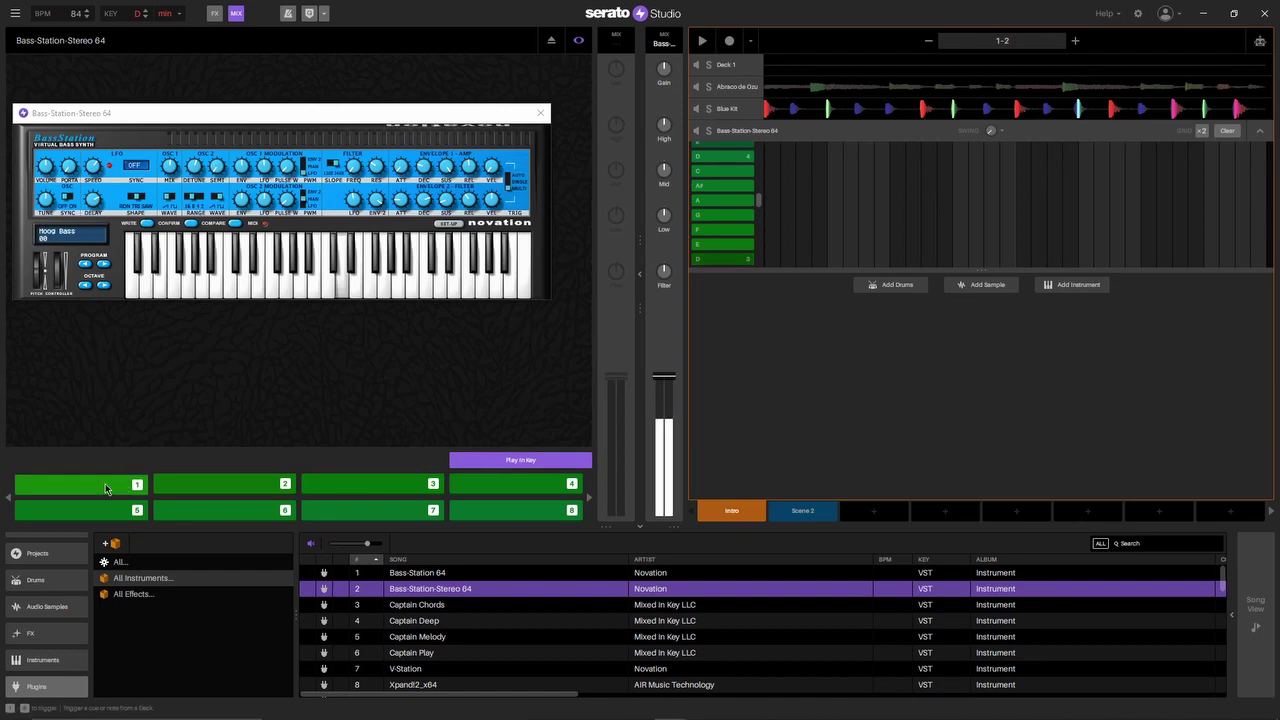
{"action": "left_click", "coordinate": [212, 488]}
{"action": "left_click", "coordinate": [374, 481]}
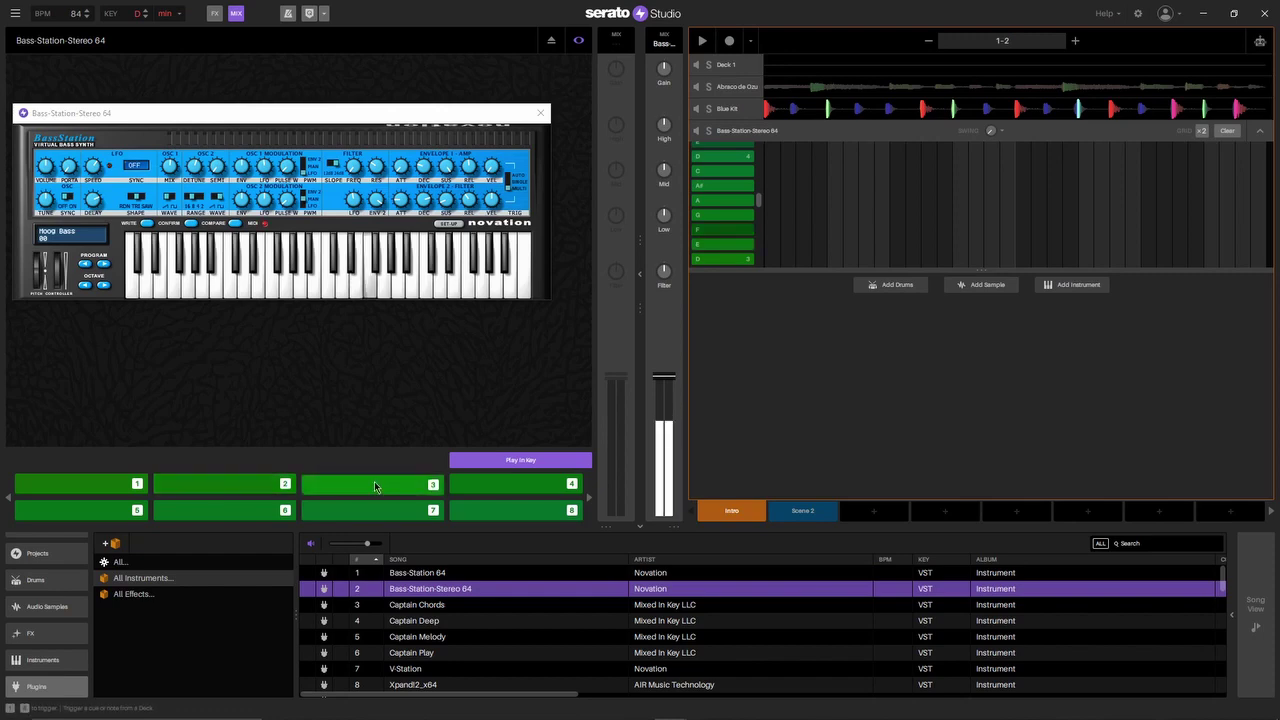
{"action": "left_click", "coordinate": [512, 488]}
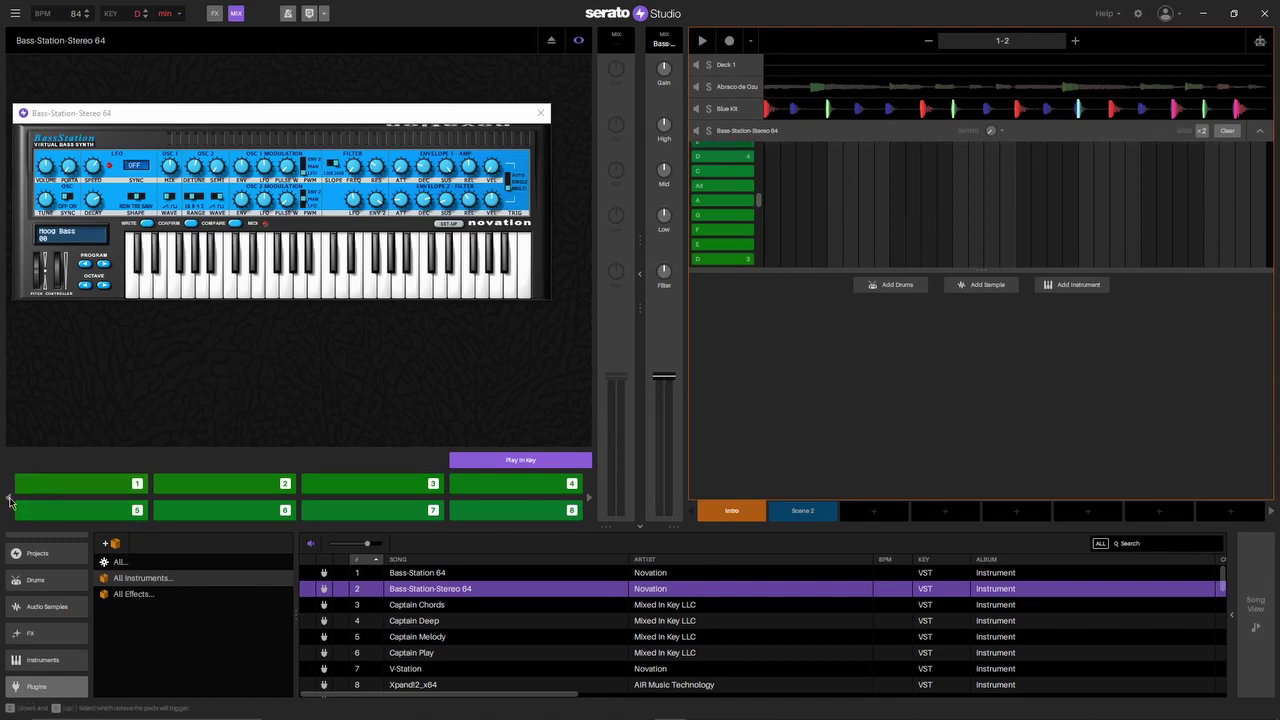
- Lower the Bass-Station-Stereo 64 pads to the octave starting at D1 and audition the low notes
{"action": "left_click", "coordinate": [588, 498]}
{"action": "left_click", "coordinate": [12, 498]}
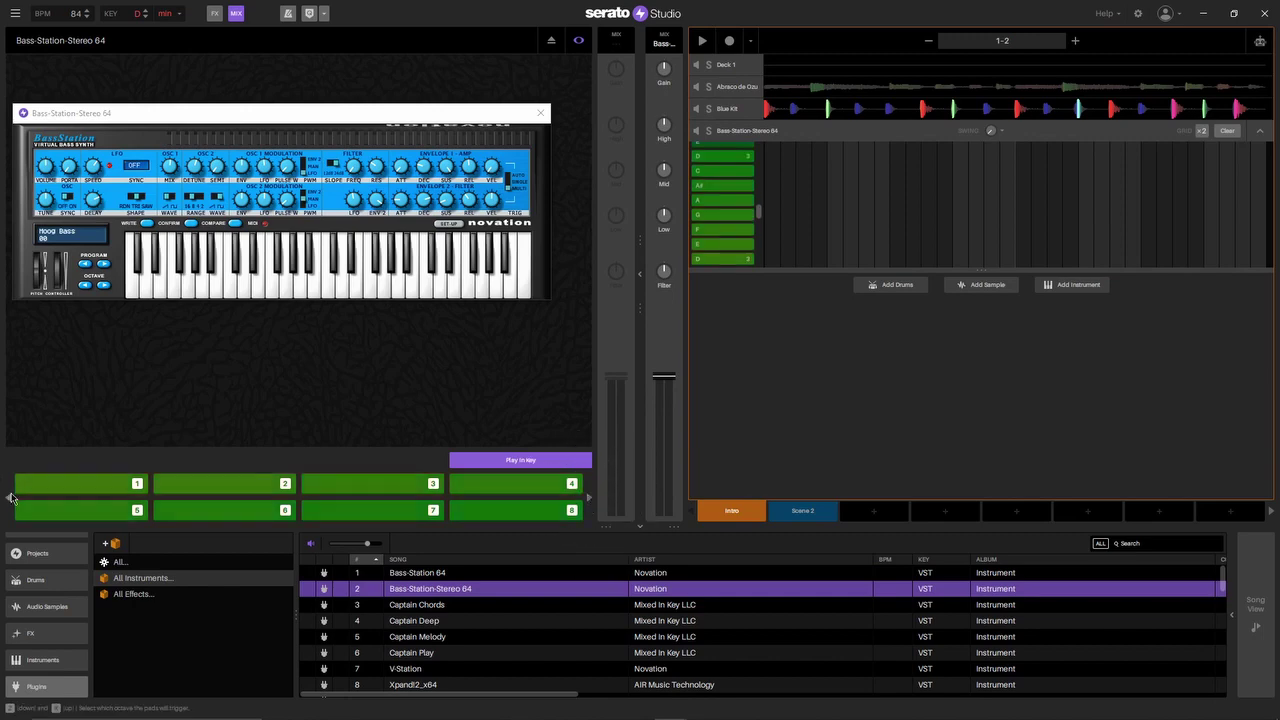
{"action": "left_click", "coordinate": [66, 484]}
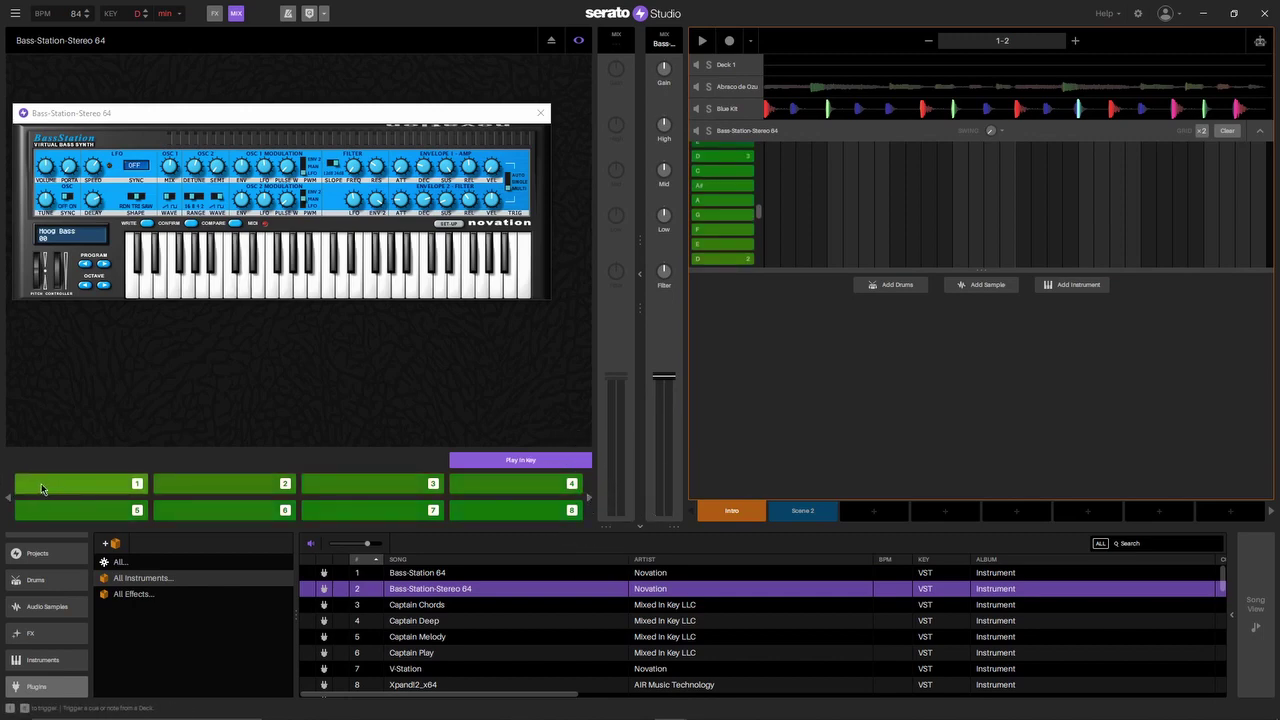
{"action": "left_click", "coordinate": [78, 482]}
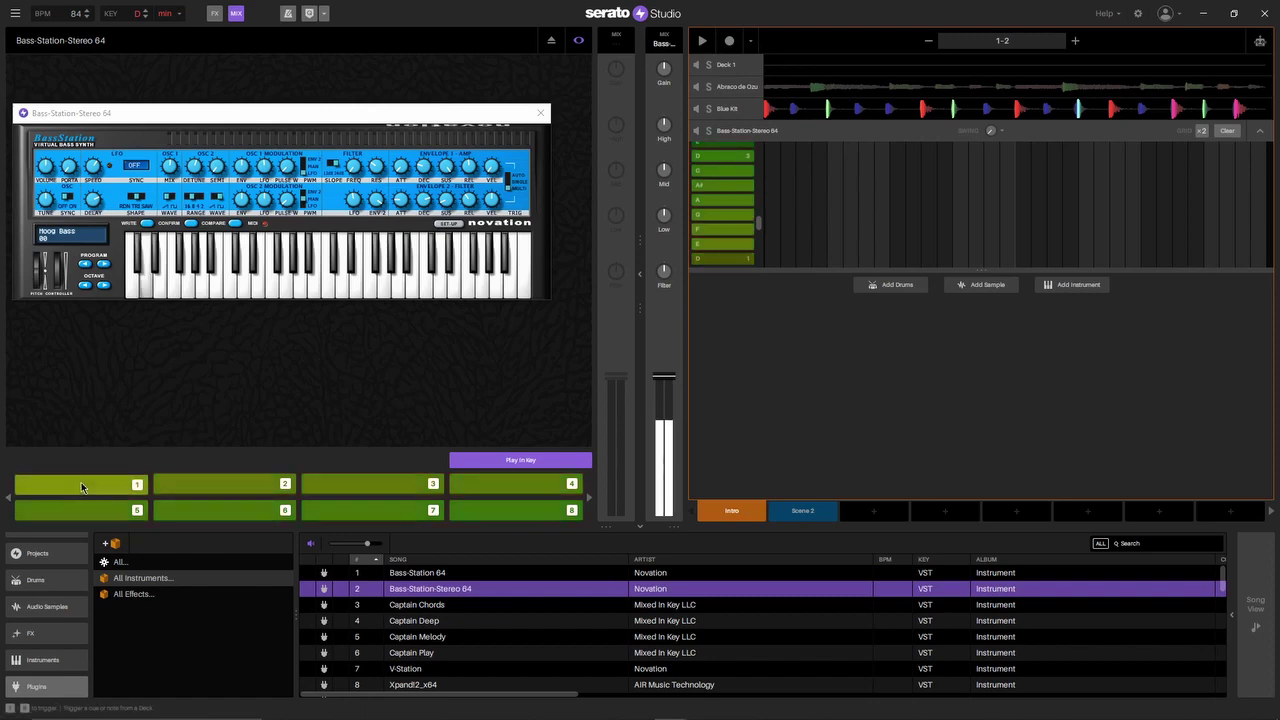
{"action": "left_click", "coordinate": [122, 488]}
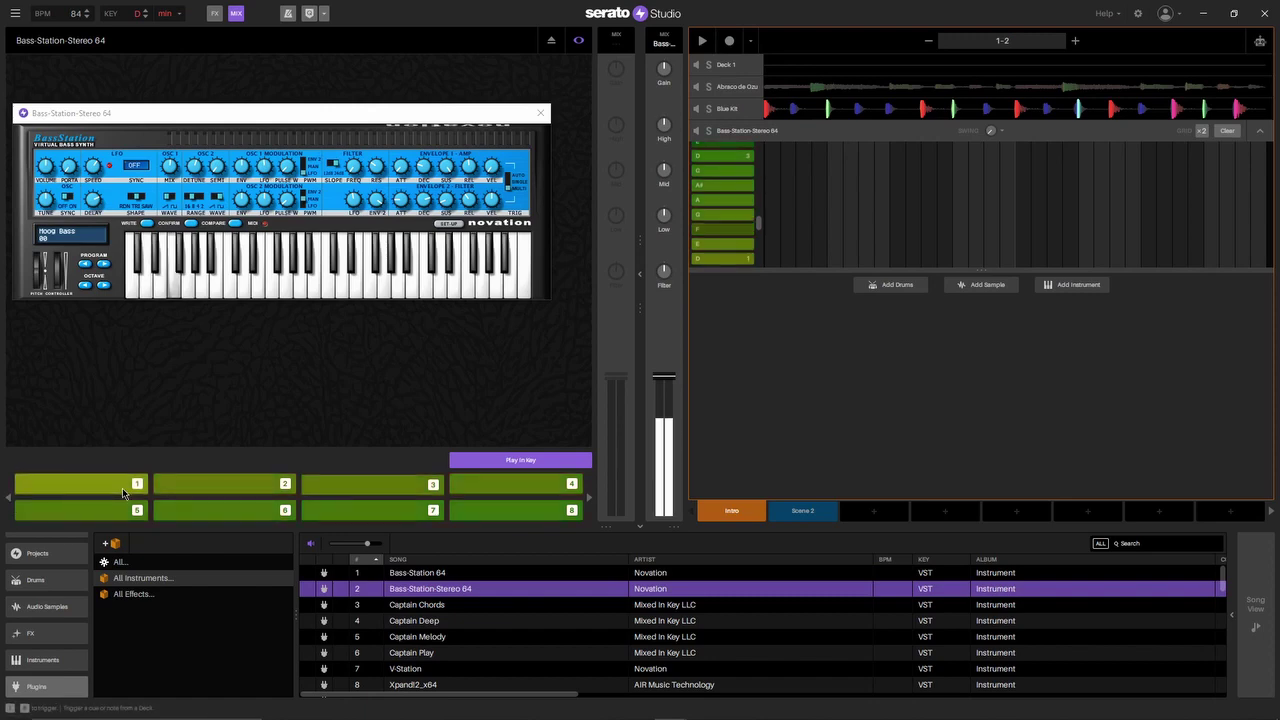
{"action": "left_click", "coordinate": [122, 488]}
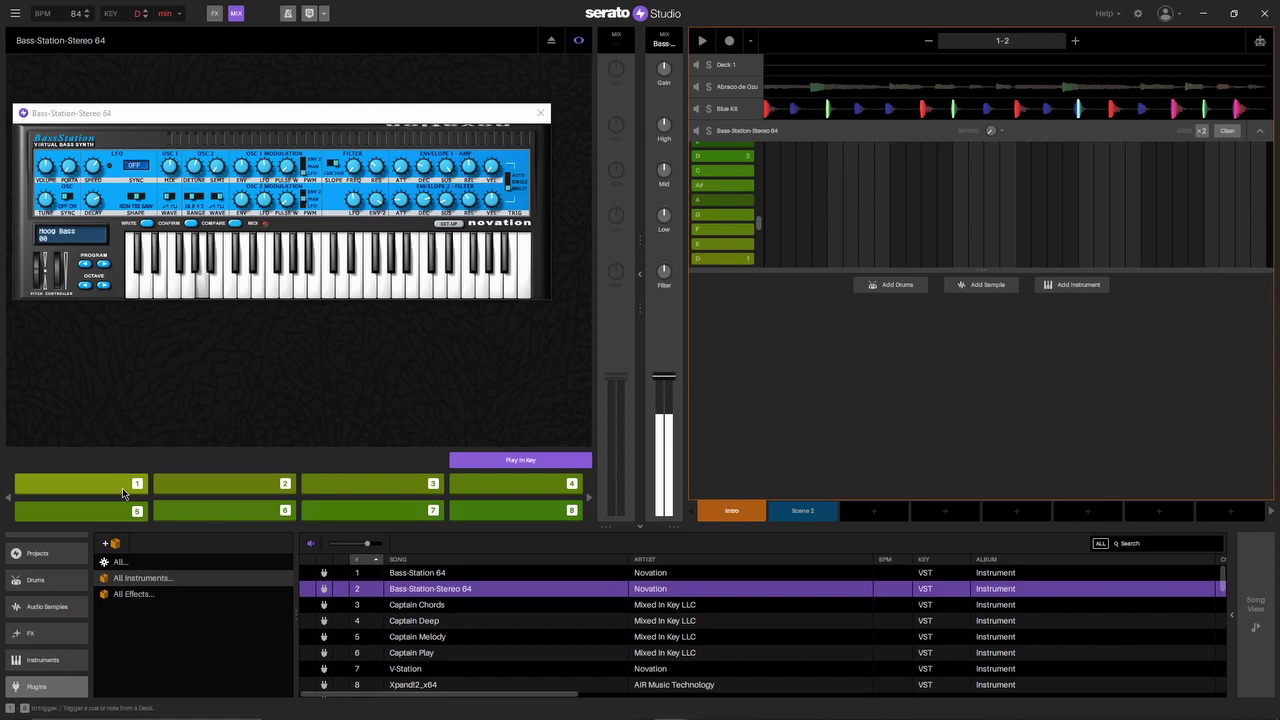
- Play the Intro scene and record a bass line of D, E and F notes on the Bass-Station-Stereo 64 track
{"action": "left_click", "coordinate": [702, 42]}
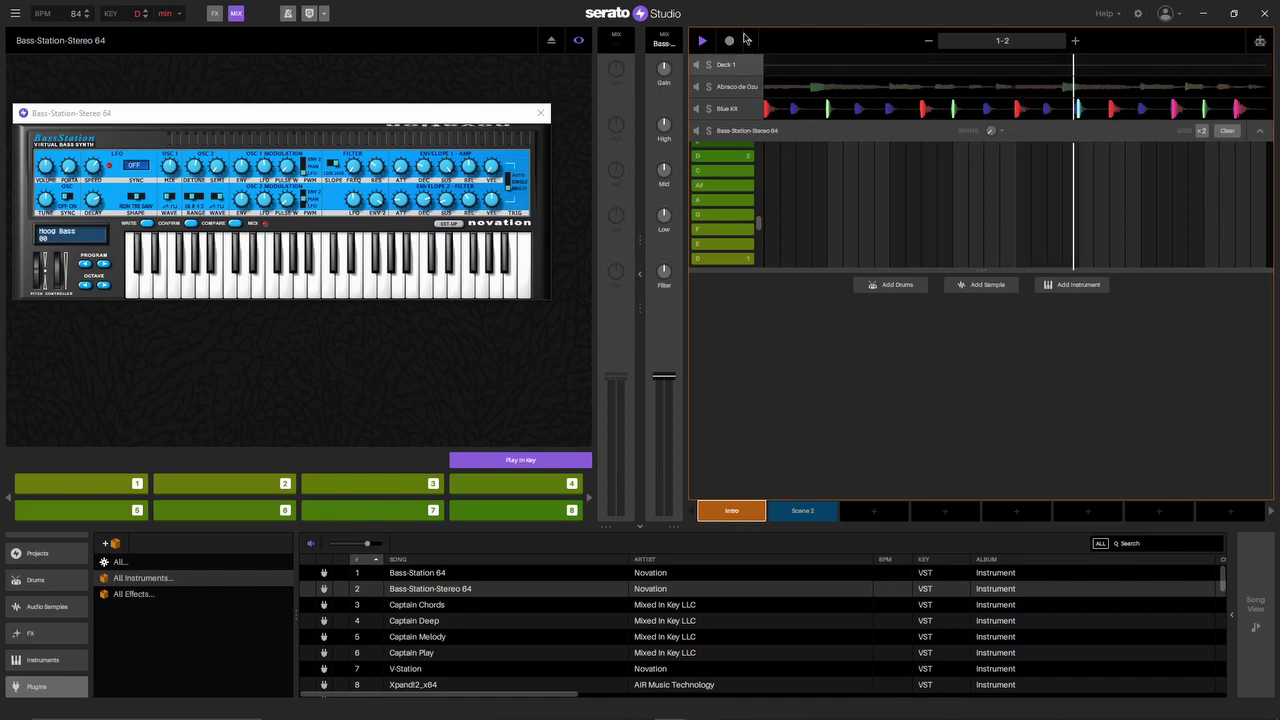
{"action": "left_click", "coordinate": [729, 41]}
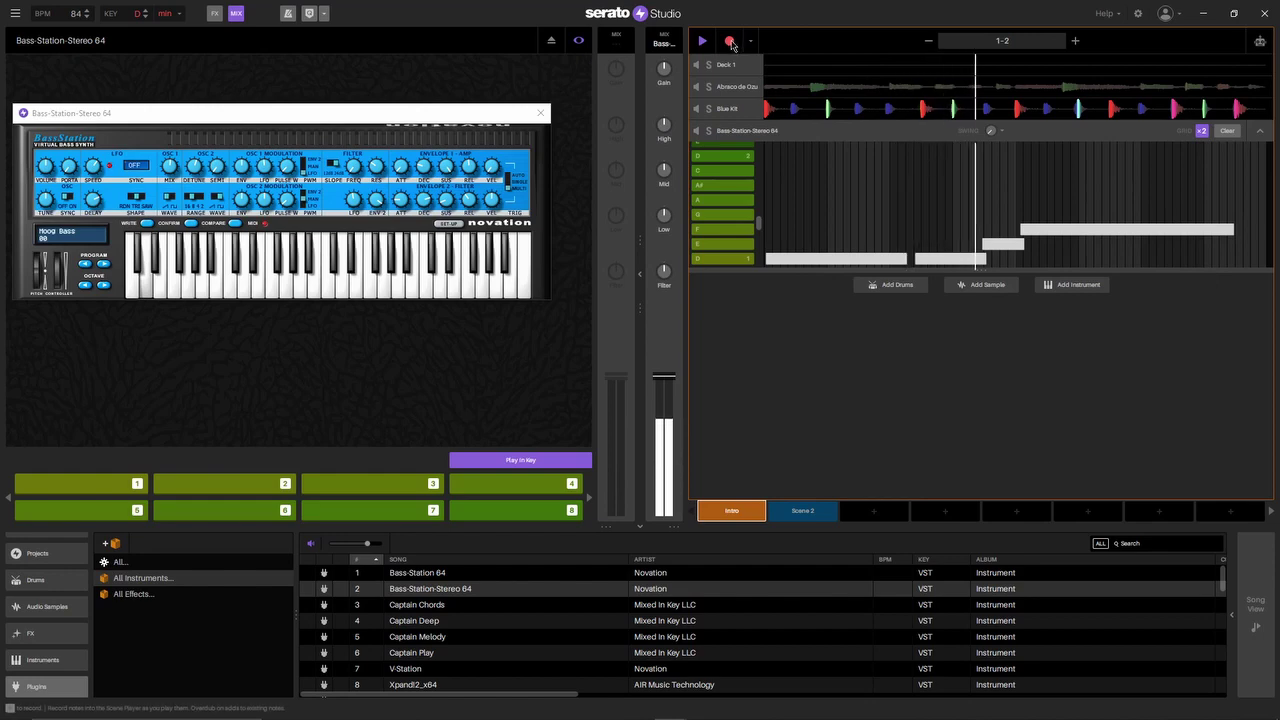
{"action": "left_click", "coordinate": [730, 41]}
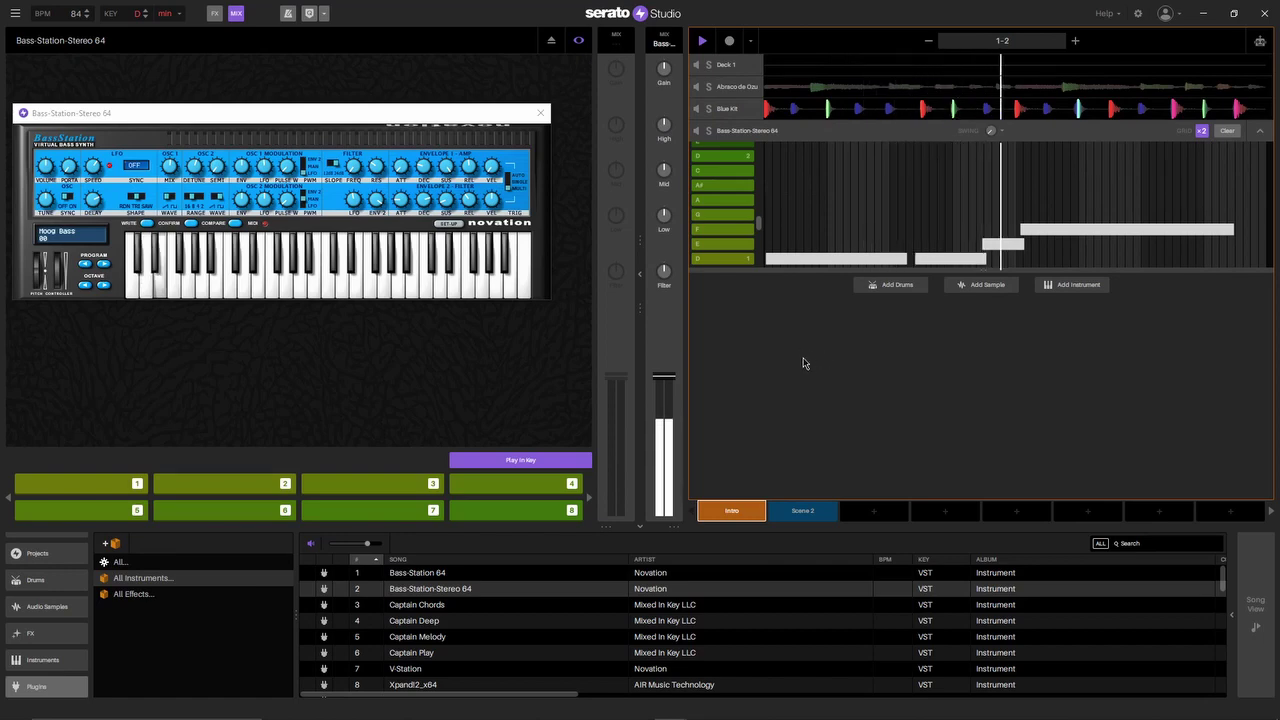
- Browse the bass synth's presets past Wow 1 Bass and Jacko Bass during playback and close the plugin window
{"action": "mouse_move", "coordinate": [184, 214]}
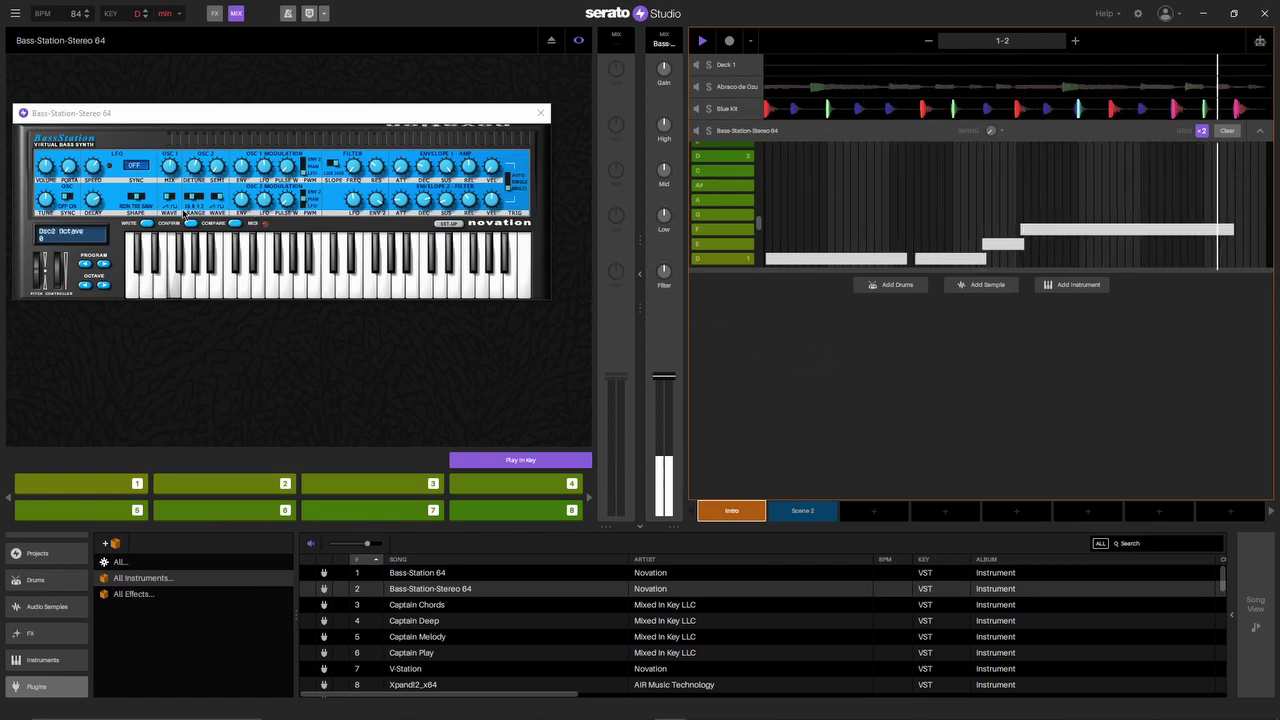
{"action": "left_click", "coordinate": [104, 264]}
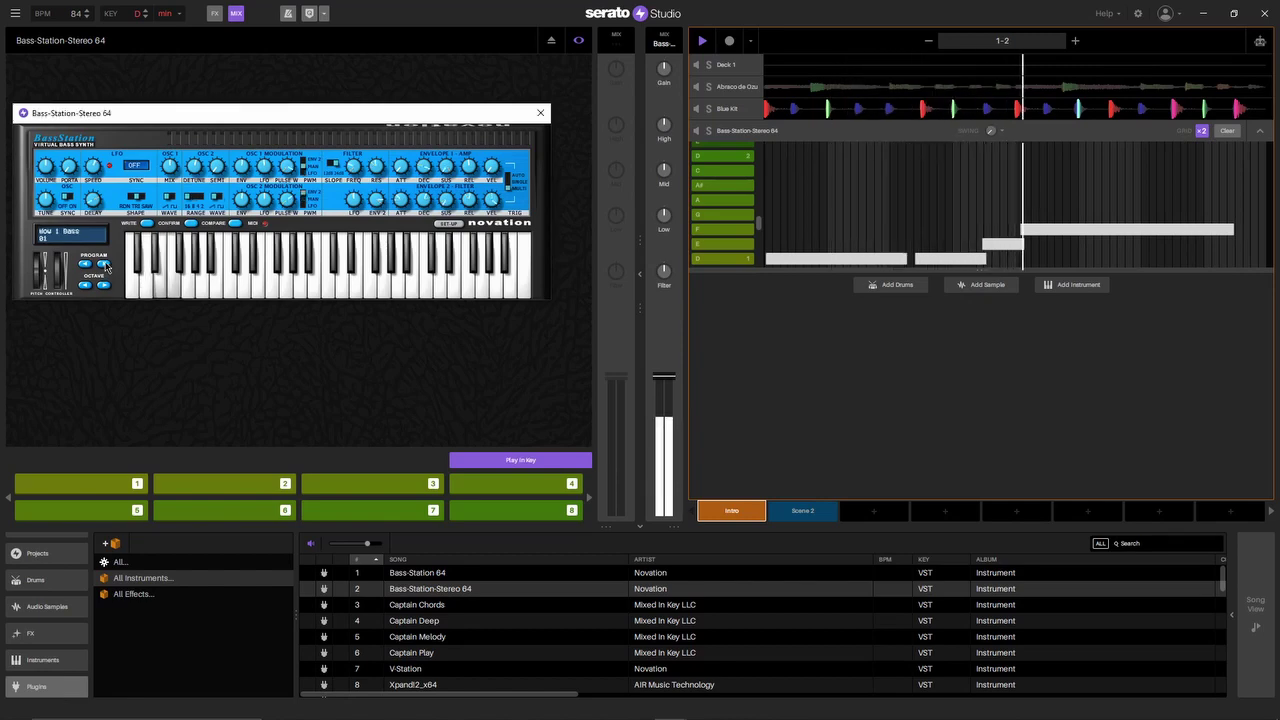
{"action": "left_click", "coordinate": [104, 264]}
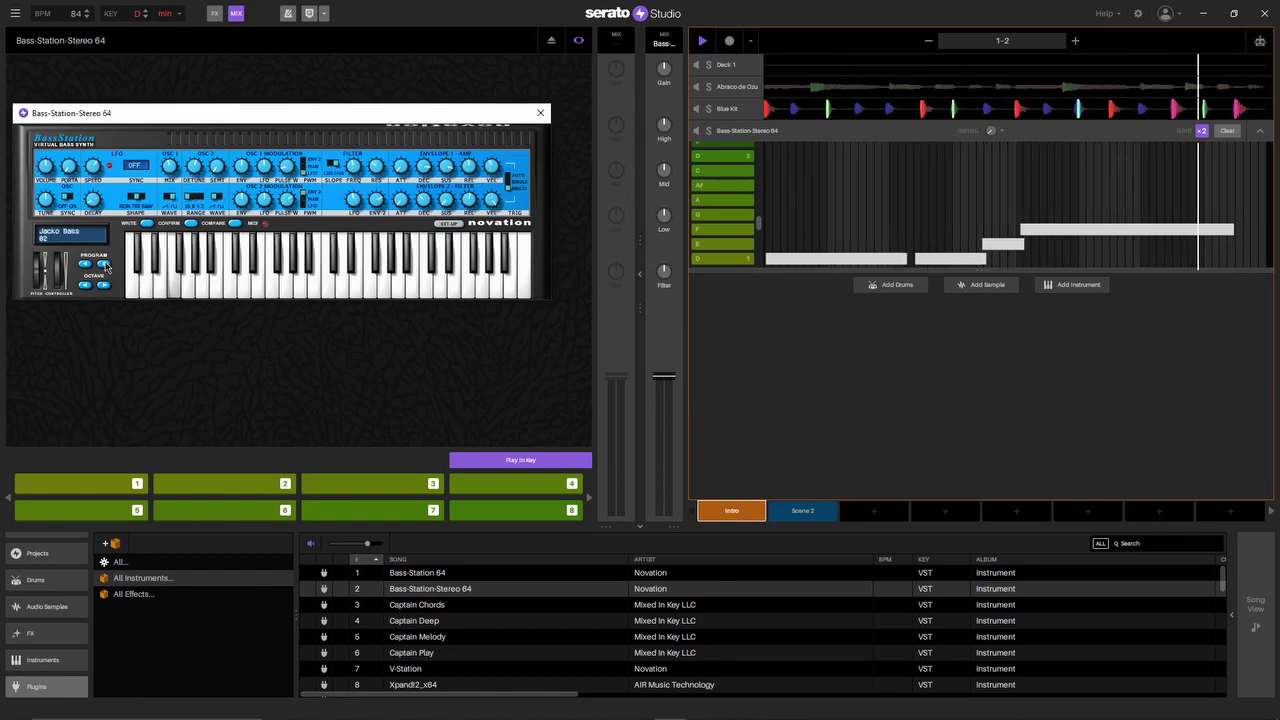
{"action": "left_click", "coordinate": [104, 264]}
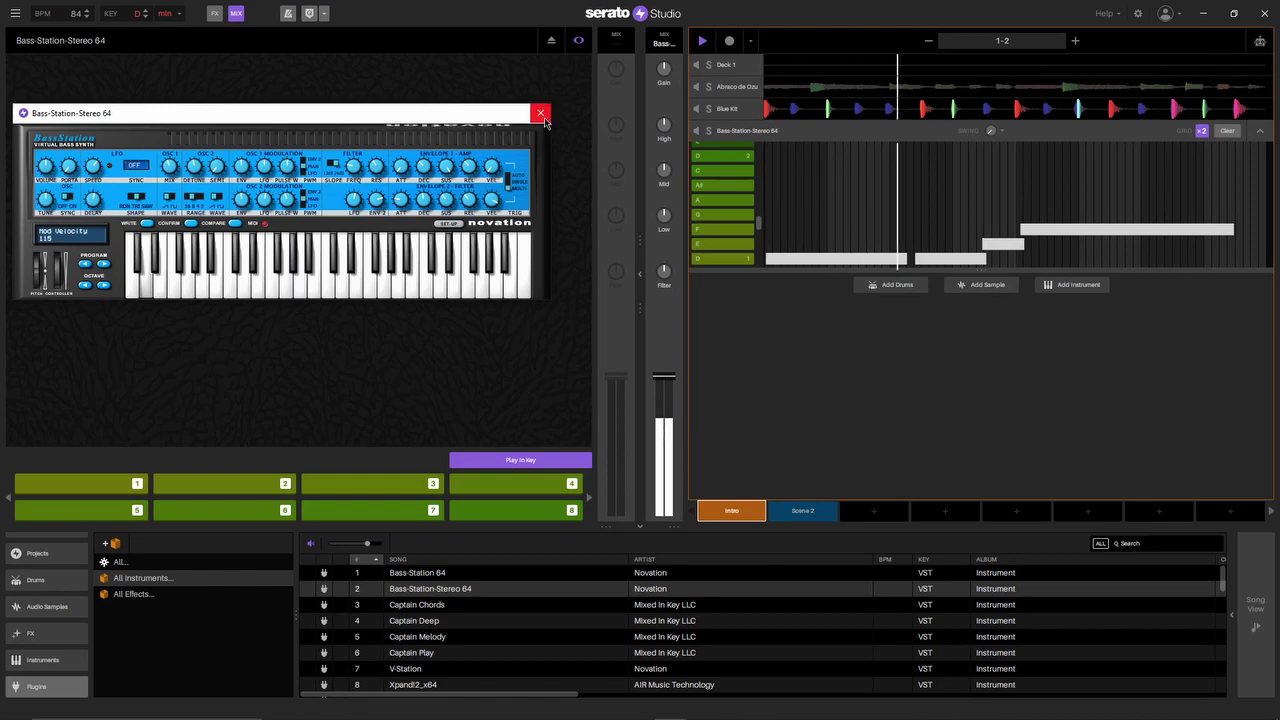
{"action": "left_click", "coordinate": [540, 113]}
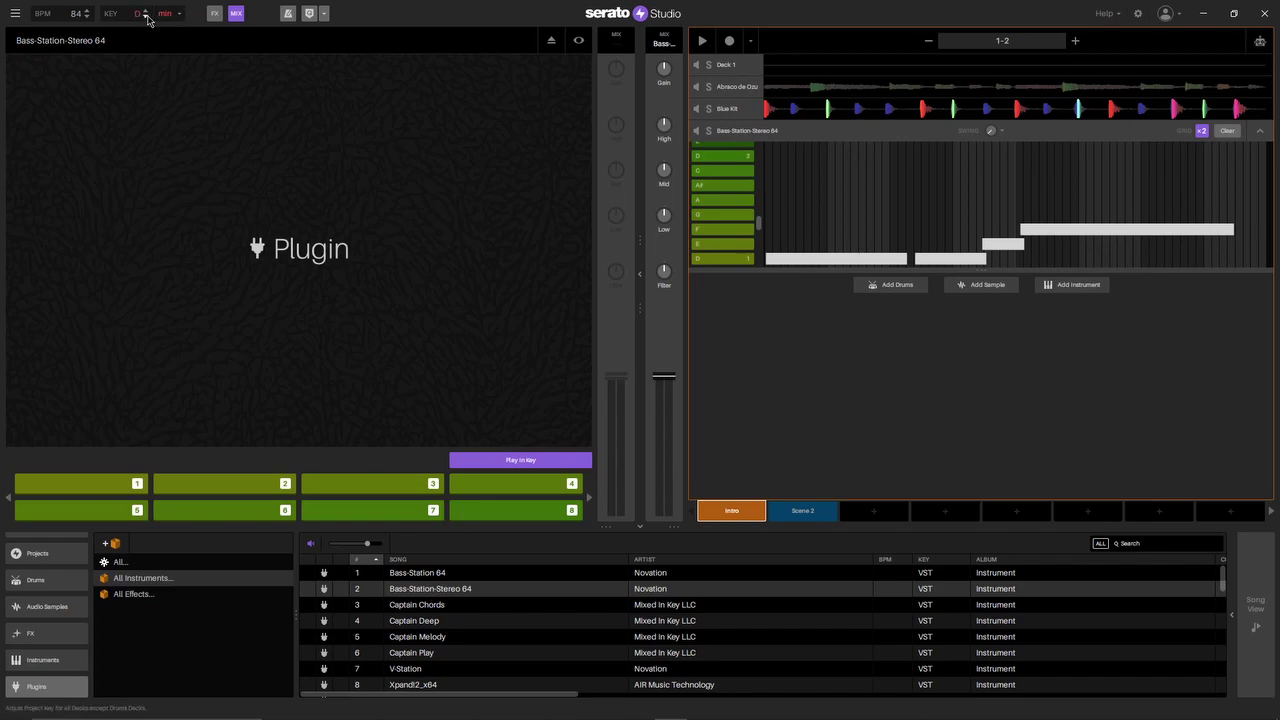
- Transpose the project key down to A minor while the Intro scene plays
{"action": "key", "text": "space"}
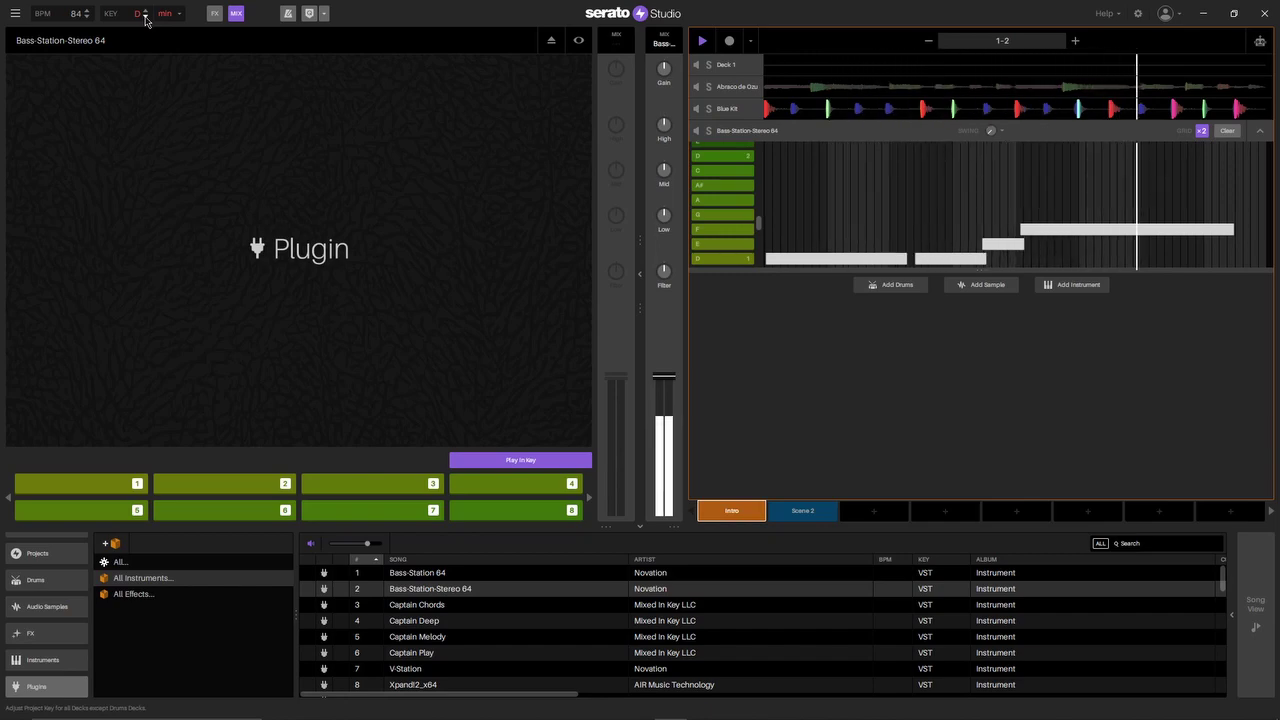
{"action": "left_click", "coordinate": [145, 18]}
{"action": "left_click", "coordinate": [145, 18]}
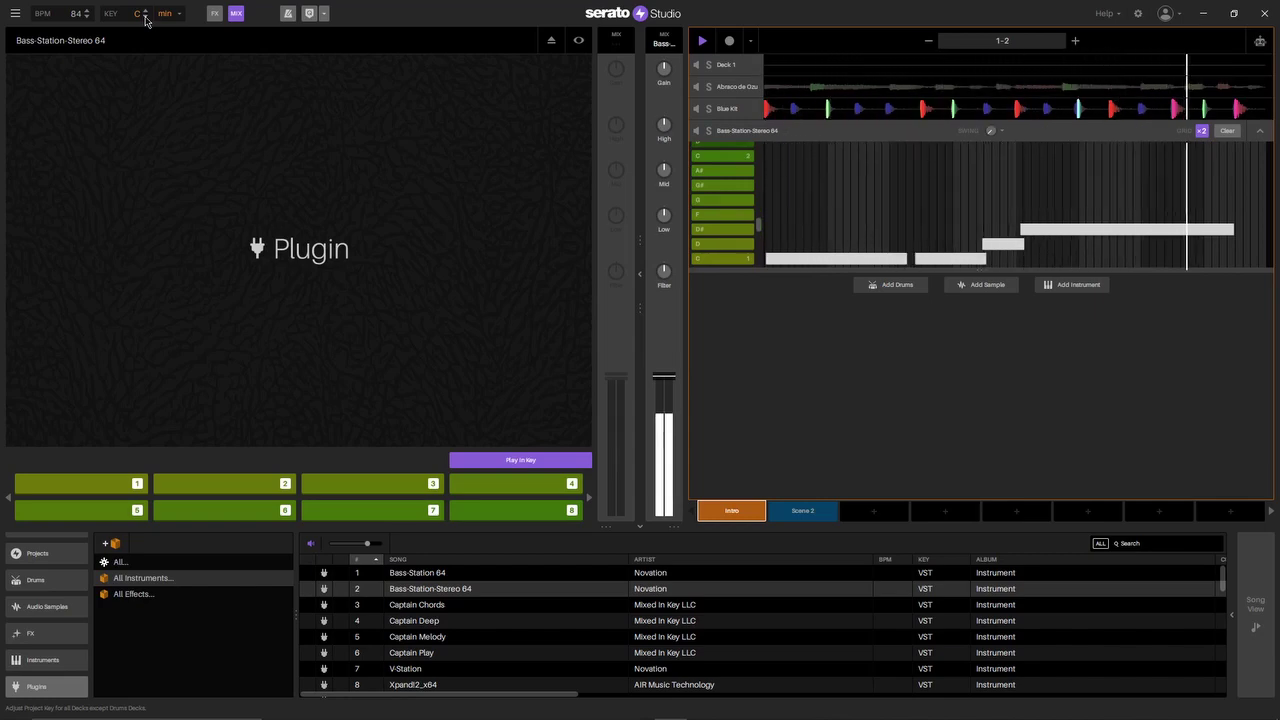
{"action": "left_click", "coordinate": [145, 17]}
{"action": "left_click", "coordinate": [145, 17]}
{"action": "left_click", "coordinate": [145, 17]}
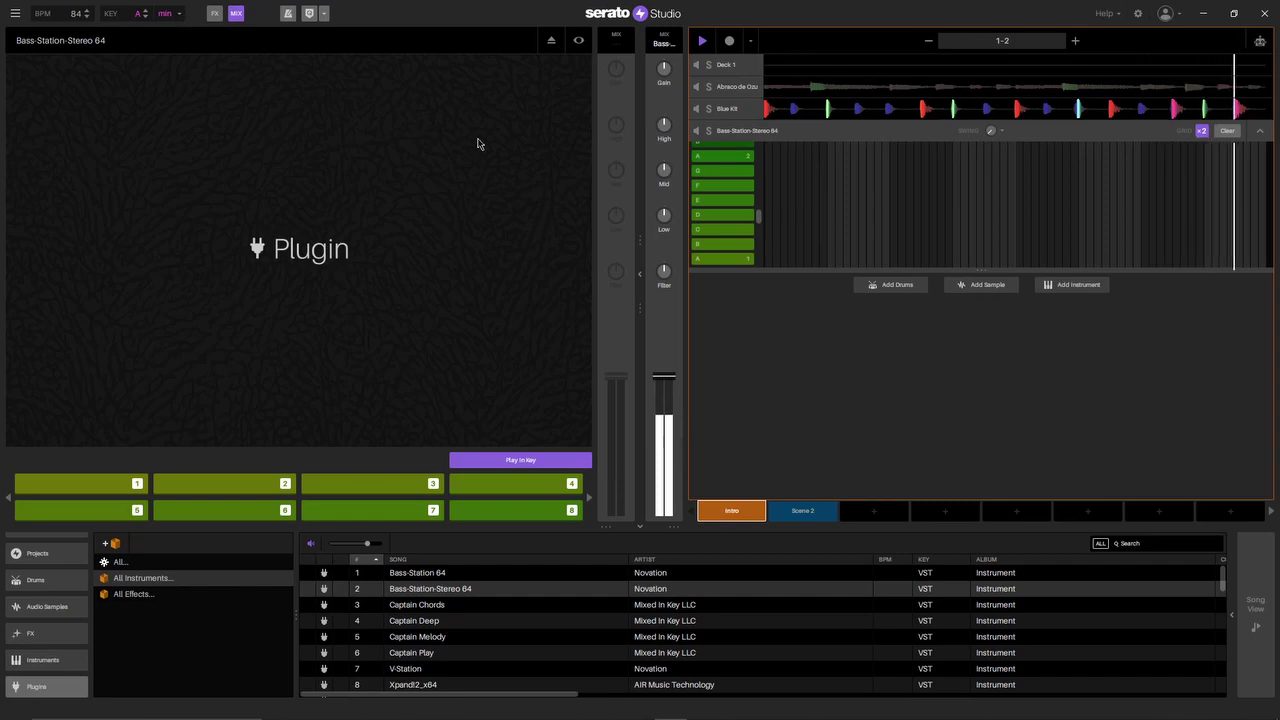
- Try a key shift of +9 on the Blue Kit's Kick, reset it to 0 and collapse the kit's sequencer
{"action": "left_click", "coordinate": [730, 108]}
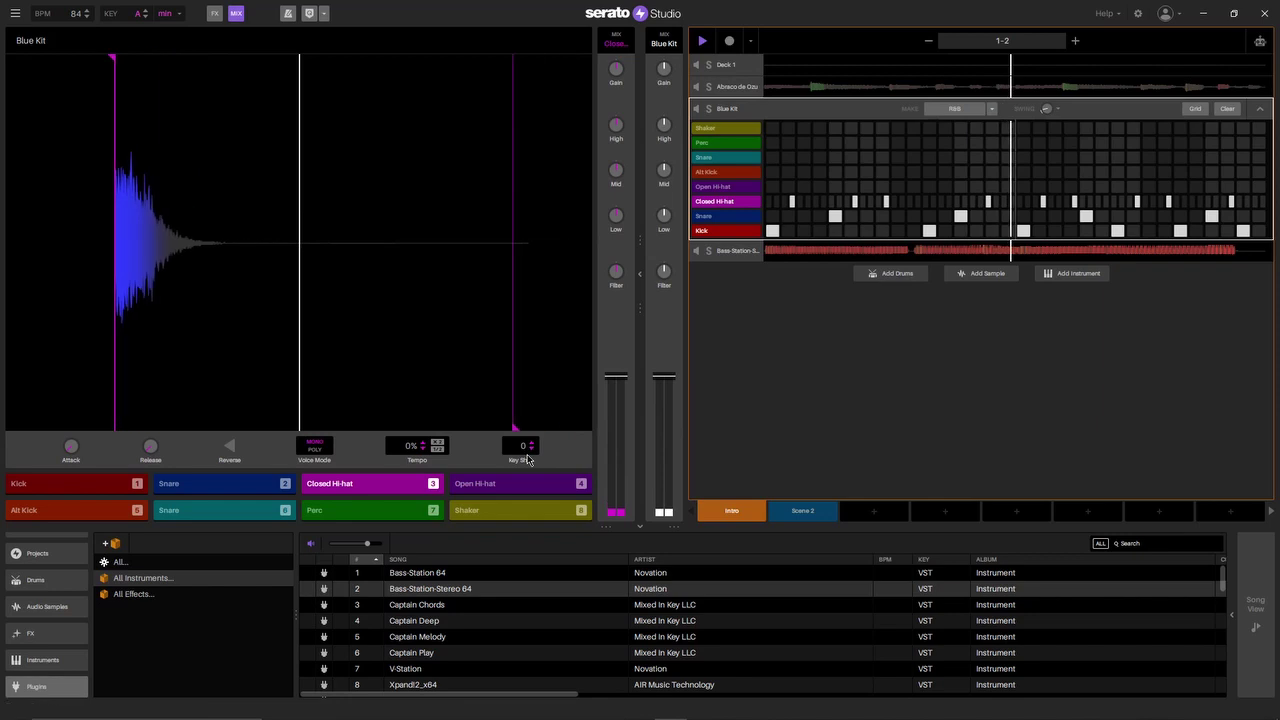
{"action": "left_click", "coordinate": [403, 450]}
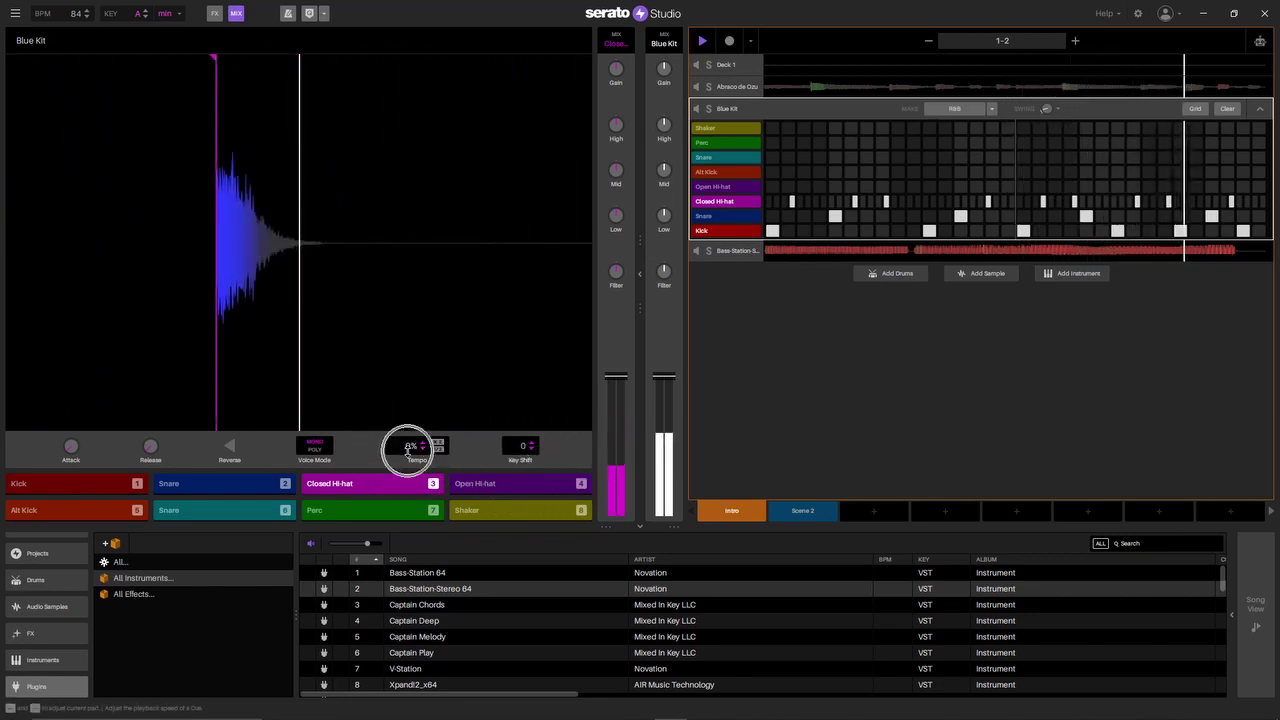
{"action": "left_click", "coordinate": [89, 490]}
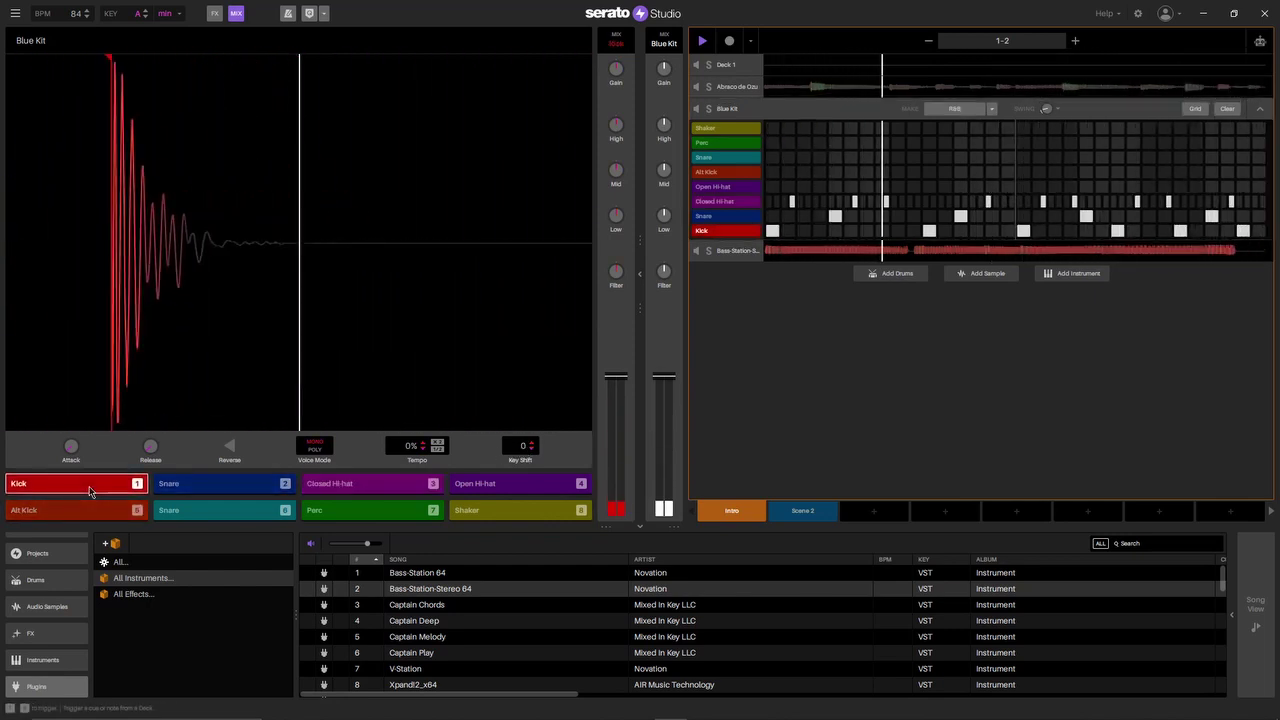
{"action": "scroll", "coordinate": [530, 451], "scroll_direction": "up", "scroll_amount": 5}
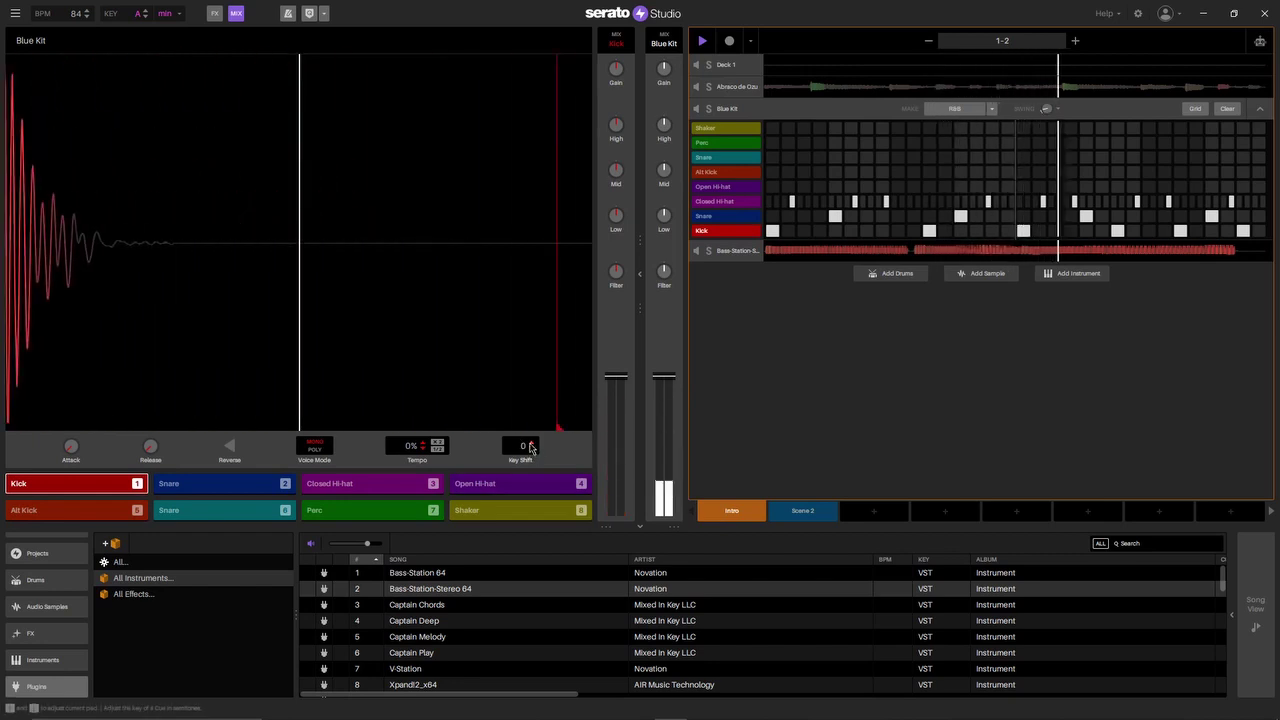
{"action": "scroll", "coordinate": [530, 448], "scroll_direction": "up", "scroll_amount": 3}
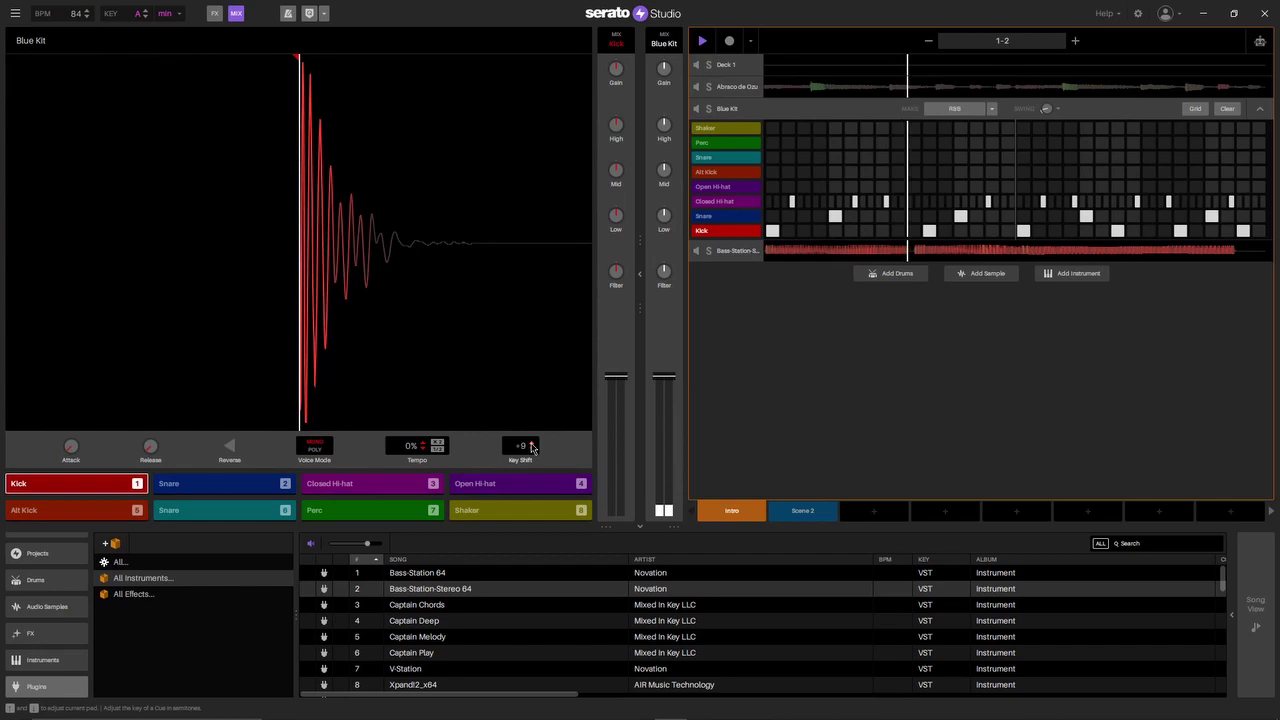
{"action": "scroll", "coordinate": [532, 451], "scroll_direction": "down", "scroll_amount": 8}
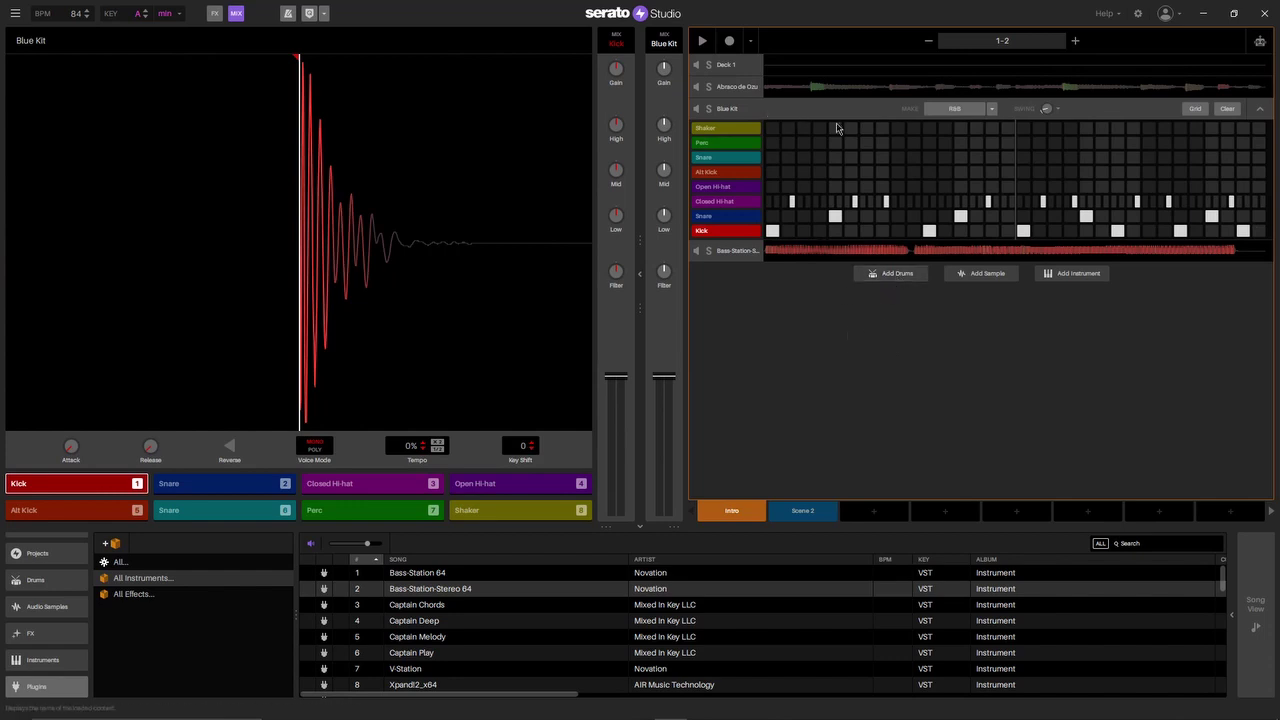
{"action": "left_click", "coordinate": [1259, 108]}
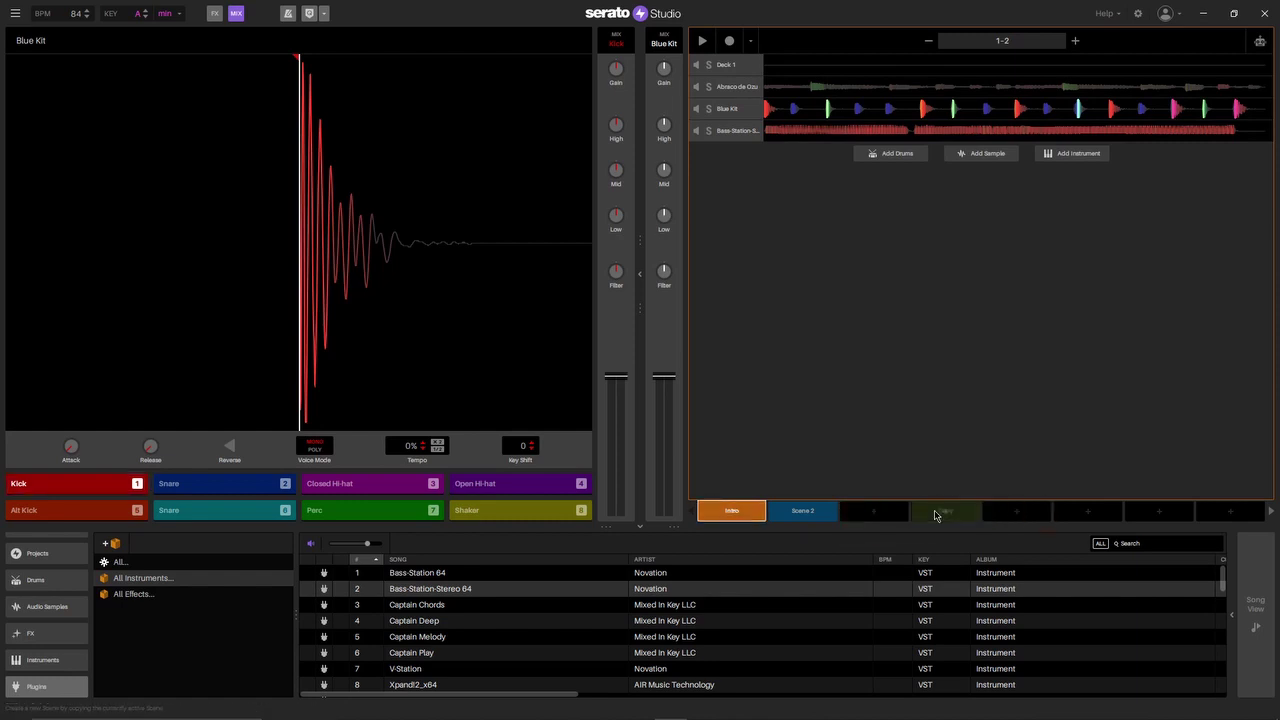
- Delete the existing Scene 2 and create a new second scene as a copy of the Intro
{"action": "left_click", "coordinate": [878, 512]}
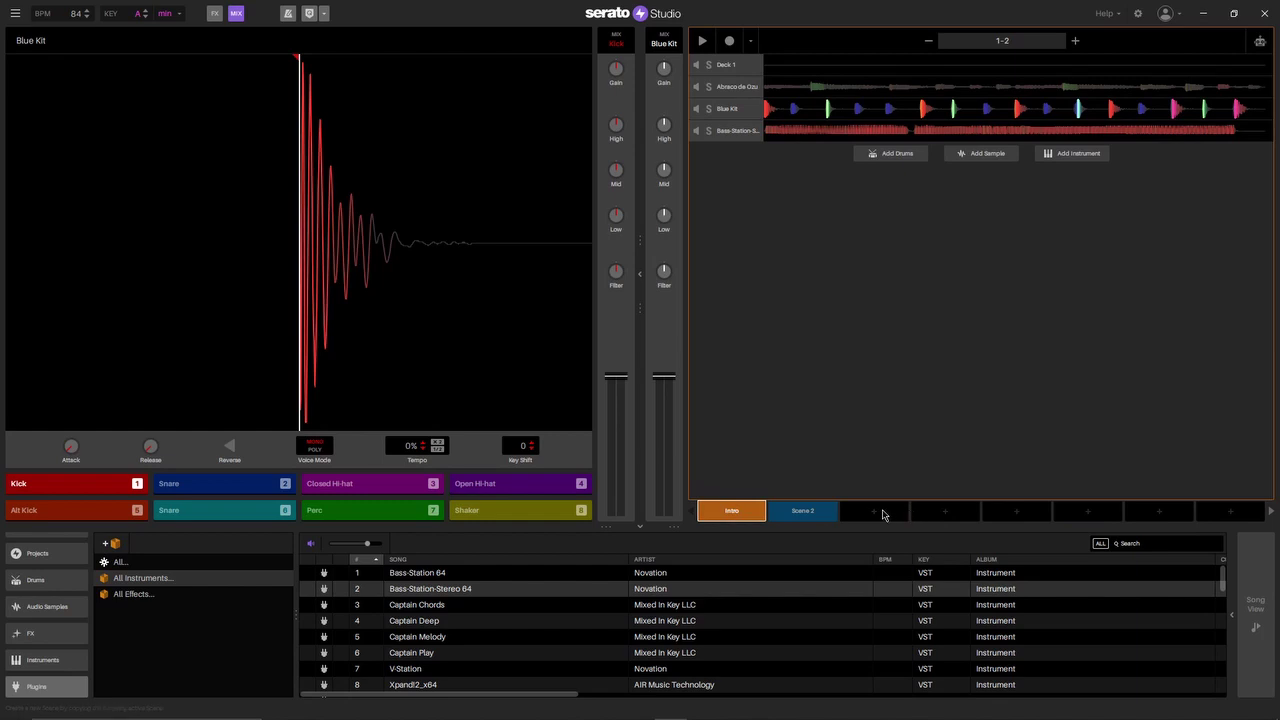
{"action": "left_click", "coordinate": [801, 512]}
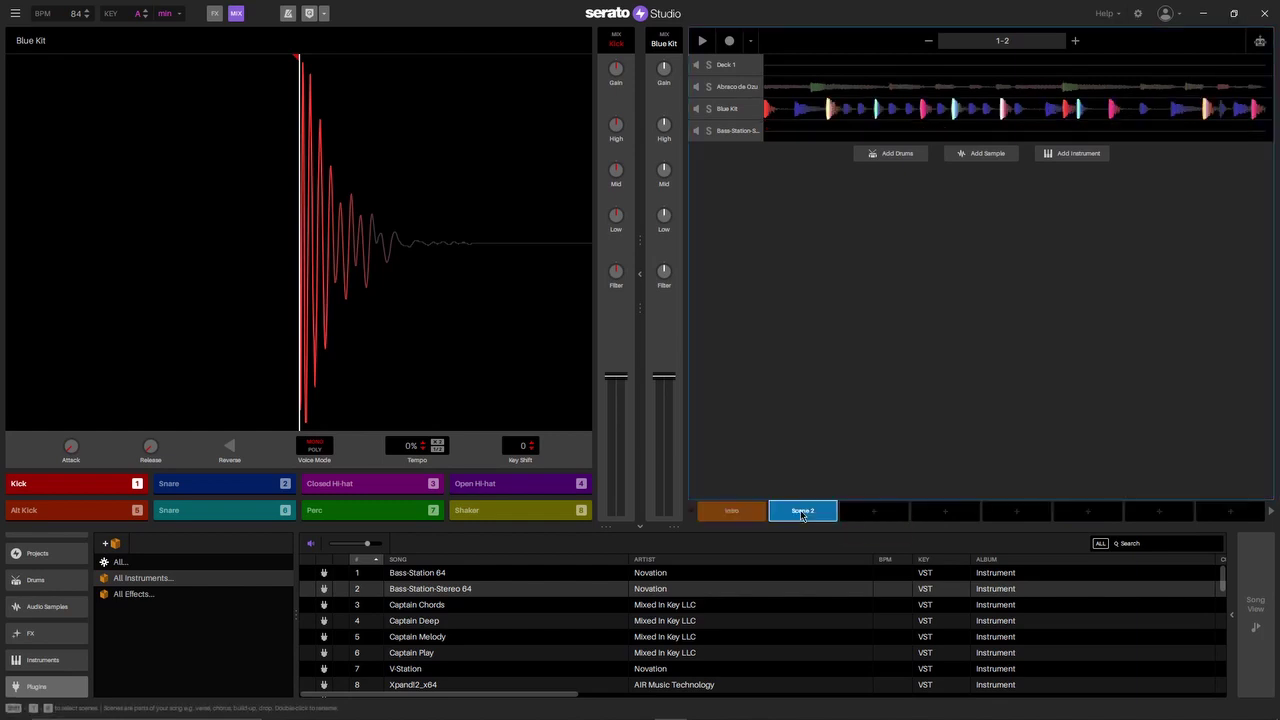
{"action": "key", "text": "Delete"}
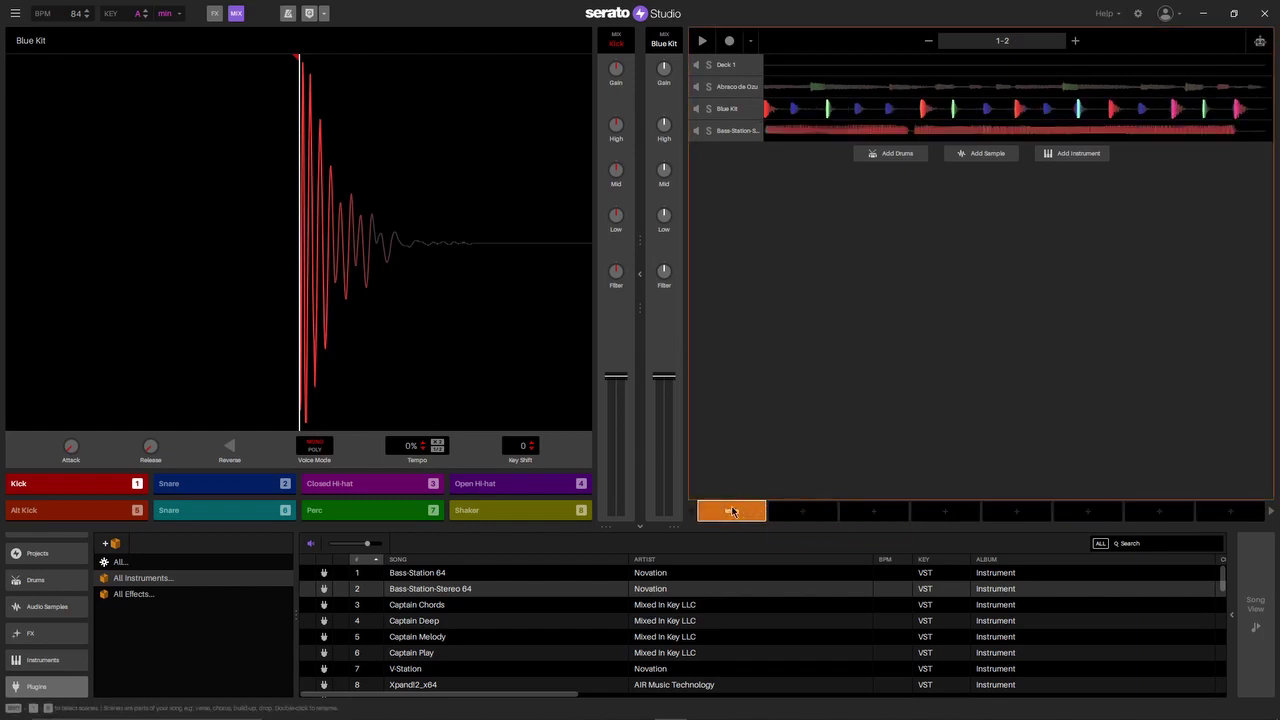
{"action": "mouse_move", "coordinate": [803, 512]}
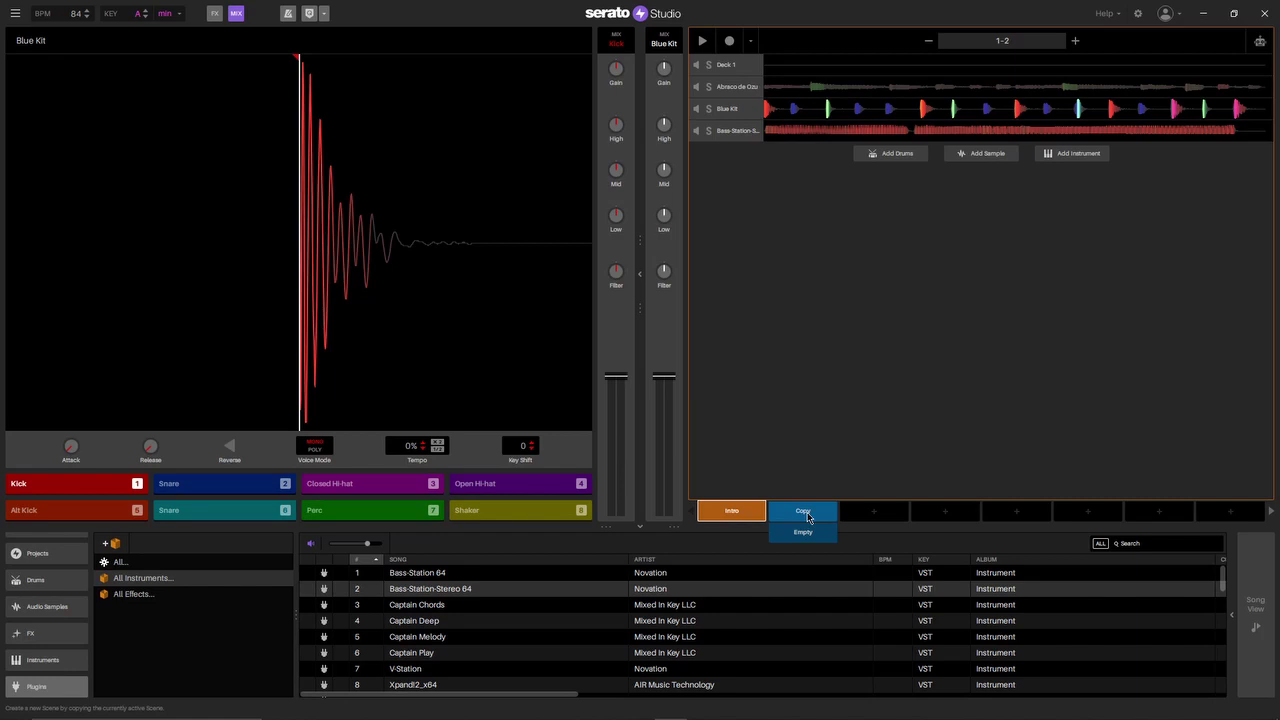
{"action": "left_click", "coordinate": [805, 512]}
- Add extra Closed Hi-hat hits to the Blue Kit pattern in Scene 2 and play the scene back
{"action": "left_click", "coordinate": [757, 116]}
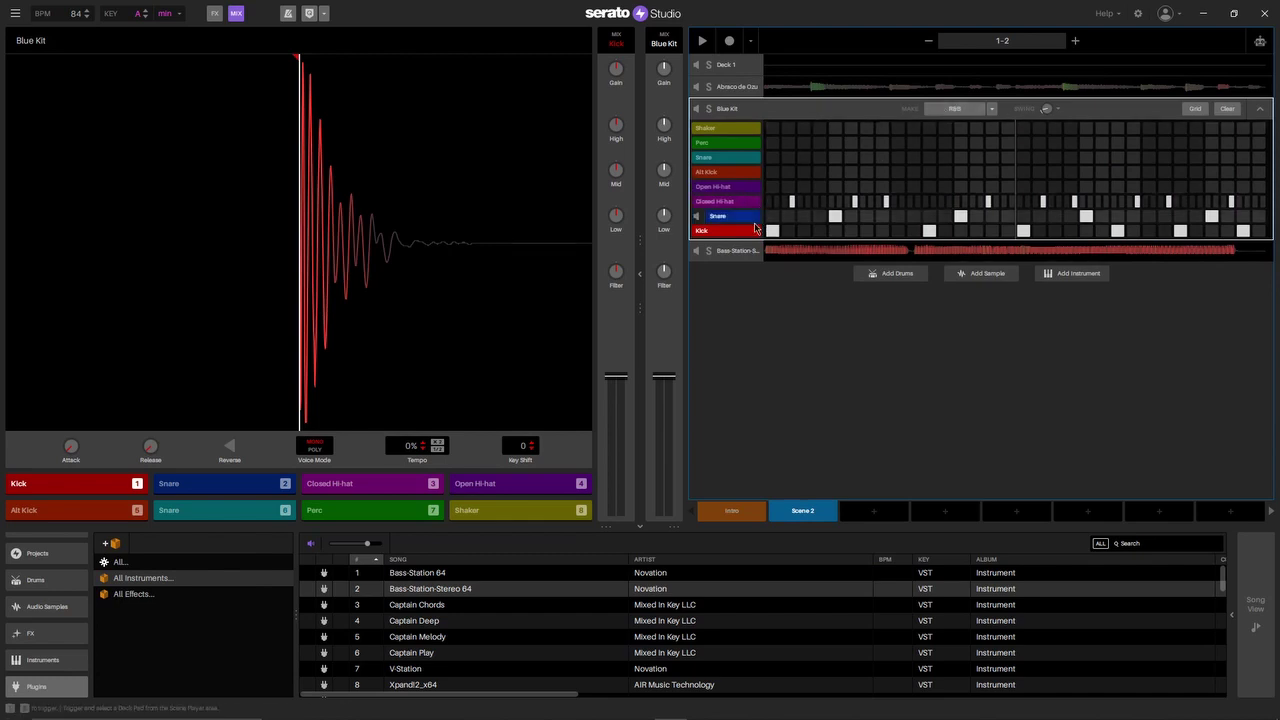
{"action": "left_click", "coordinate": [770, 204]}
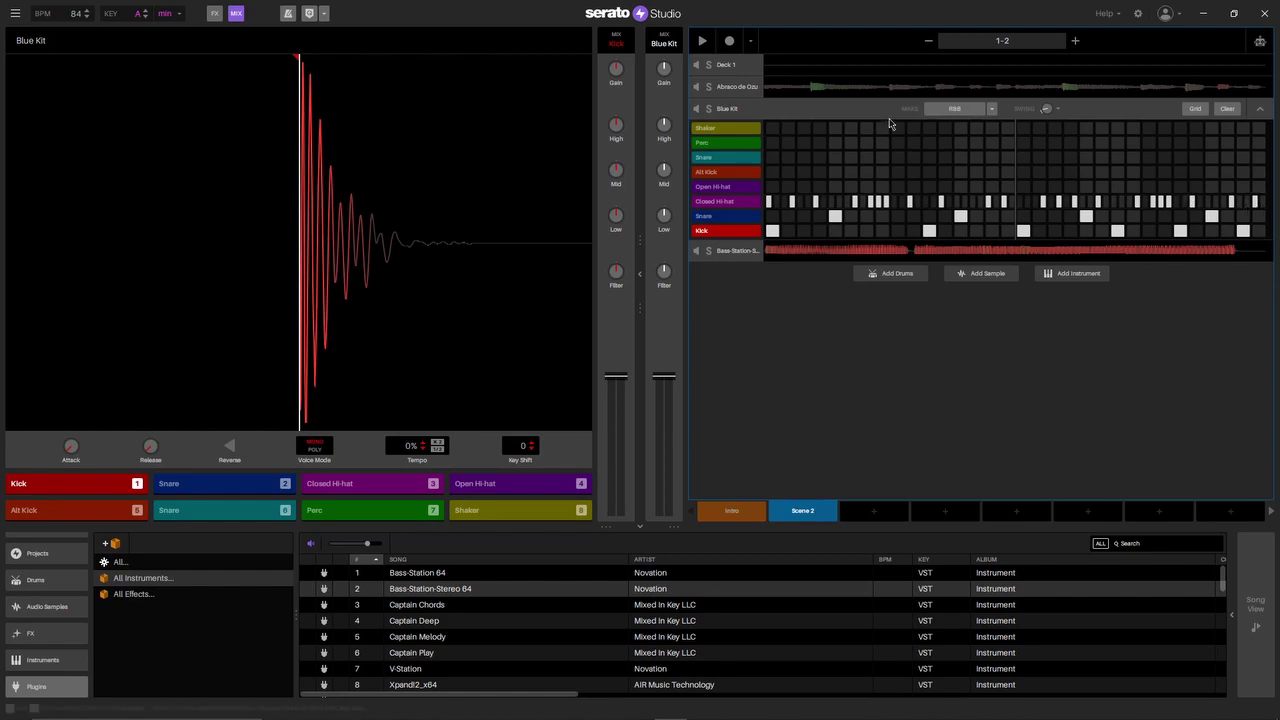
{"action": "left_click", "coordinate": [703, 41]}
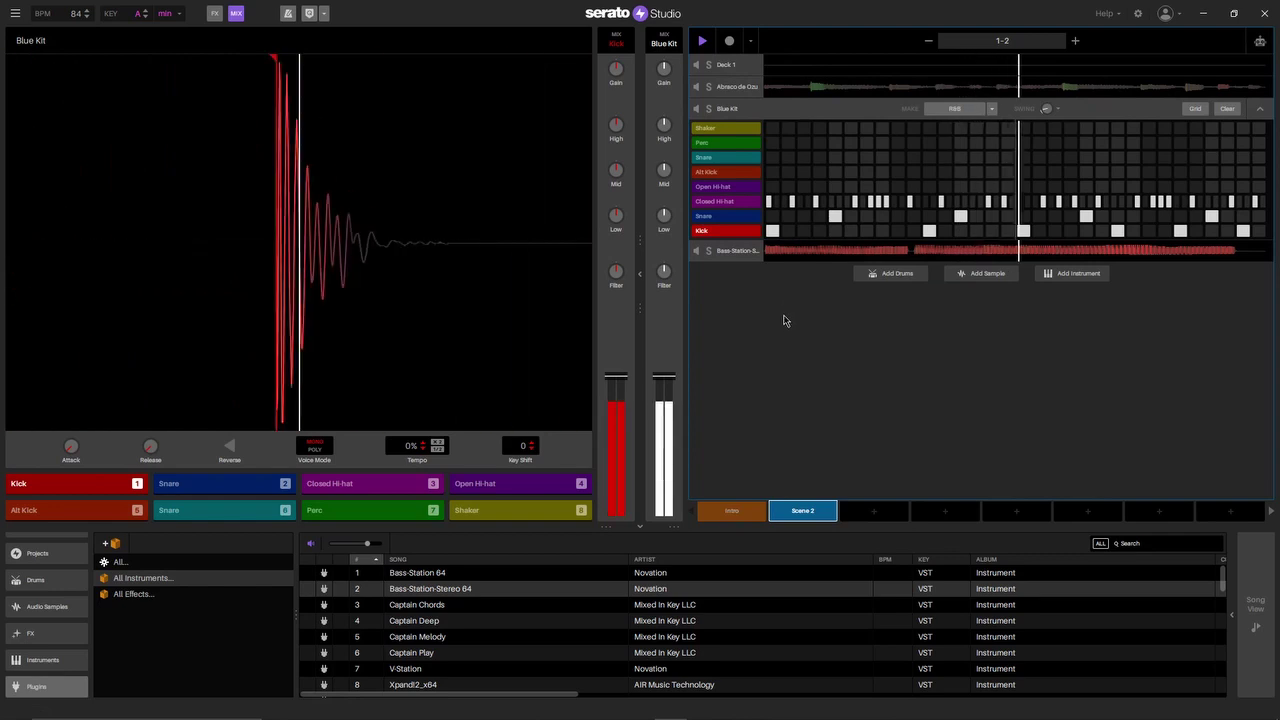
{"action": "key", "text": "space"}
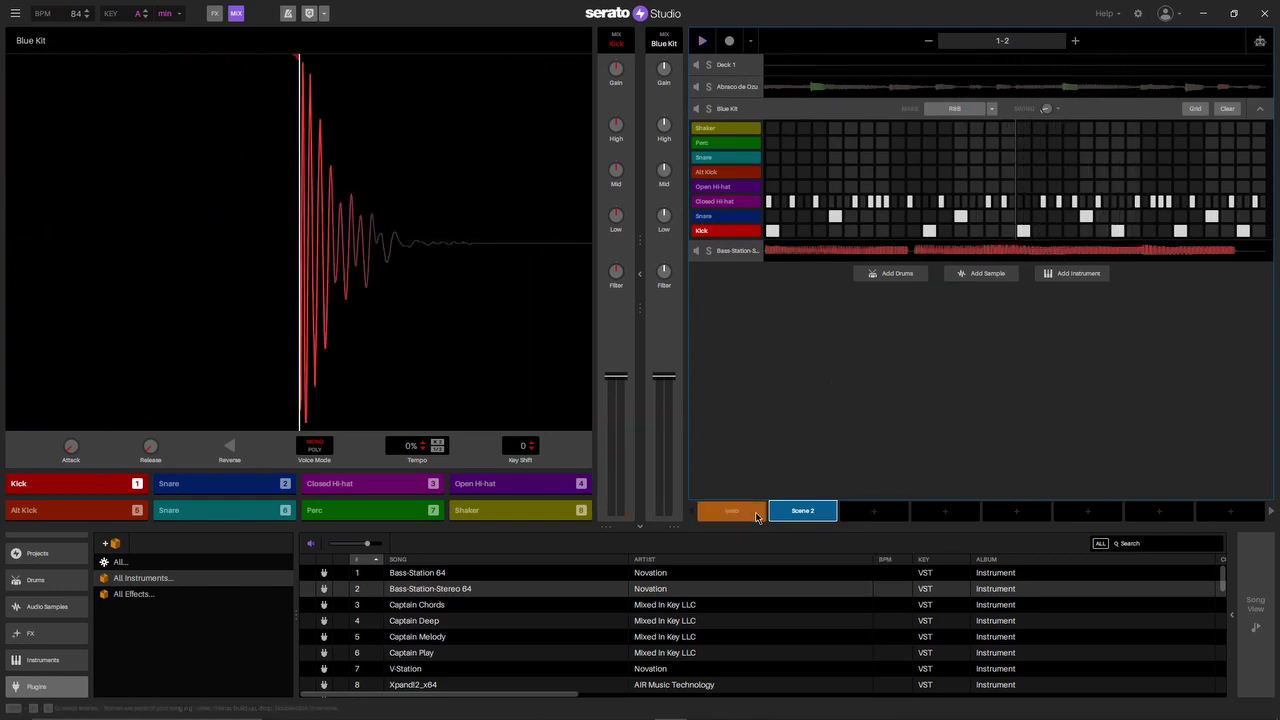
- Create a third scene as a copy of the Intro and clear its Blue Kit drum pattern
{"action": "left_click", "coordinate": [750, 511]}
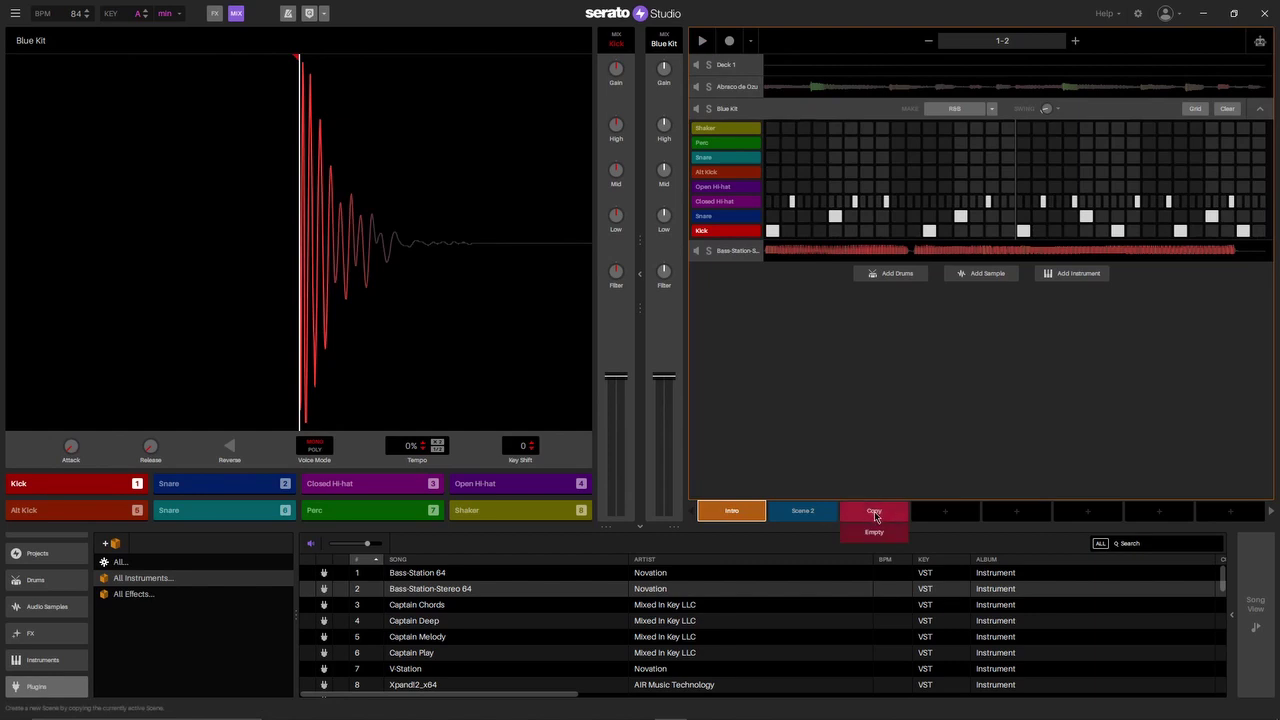
{"action": "left_click", "coordinate": [875, 512]}
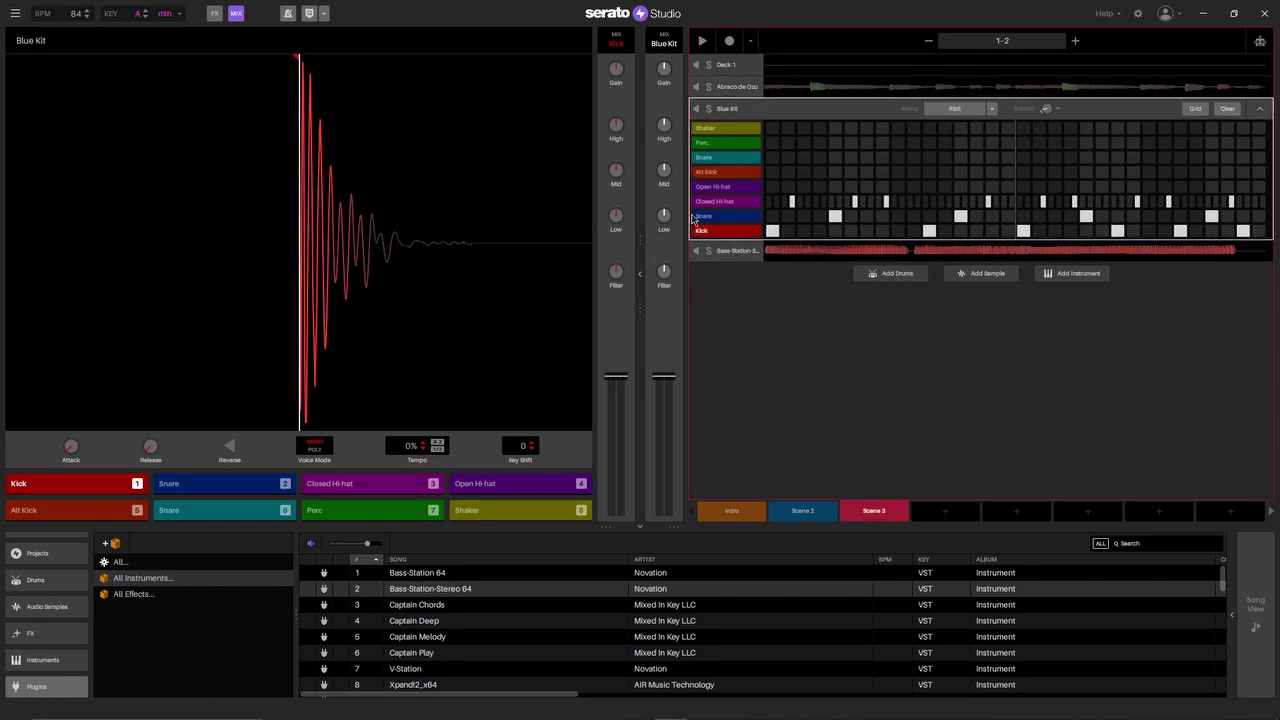
{"action": "left_click", "coordinate": [1228, 109]}
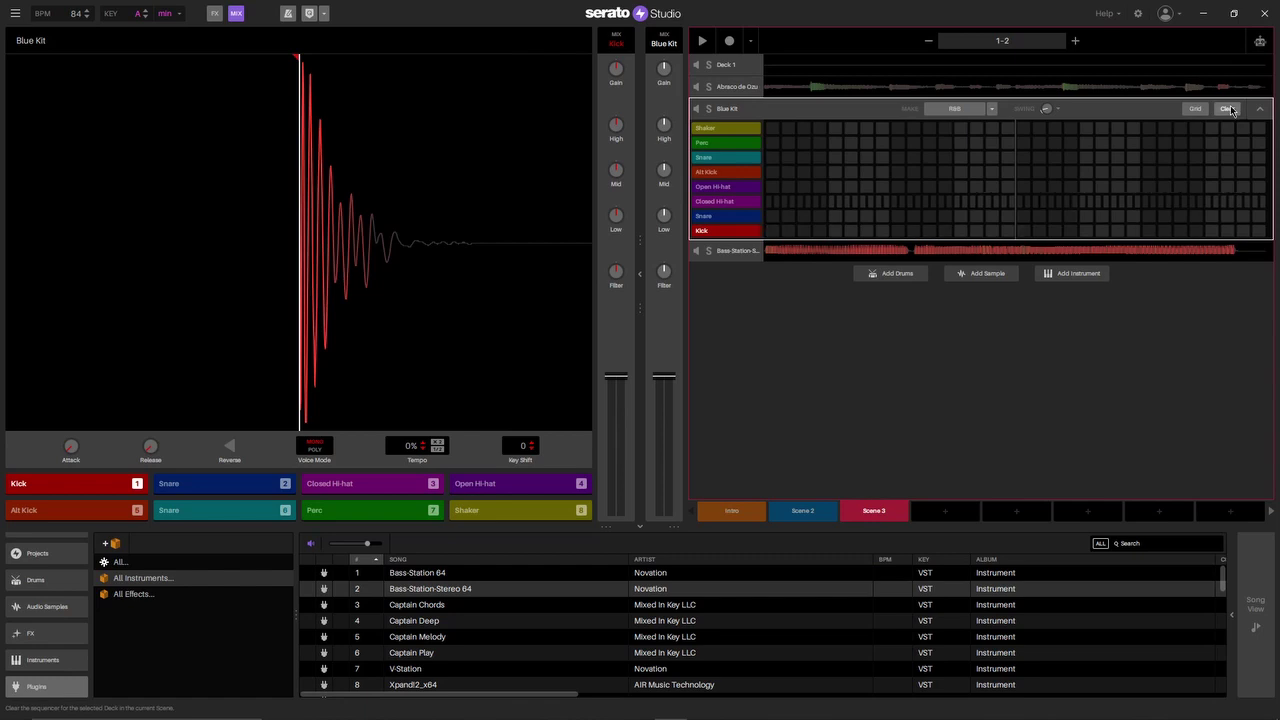
- Compare the patterns of Scene 2, the Intro and Scene 3, and play back Scene 3
{"action": "left_click", "coordinate": [806, 512]}
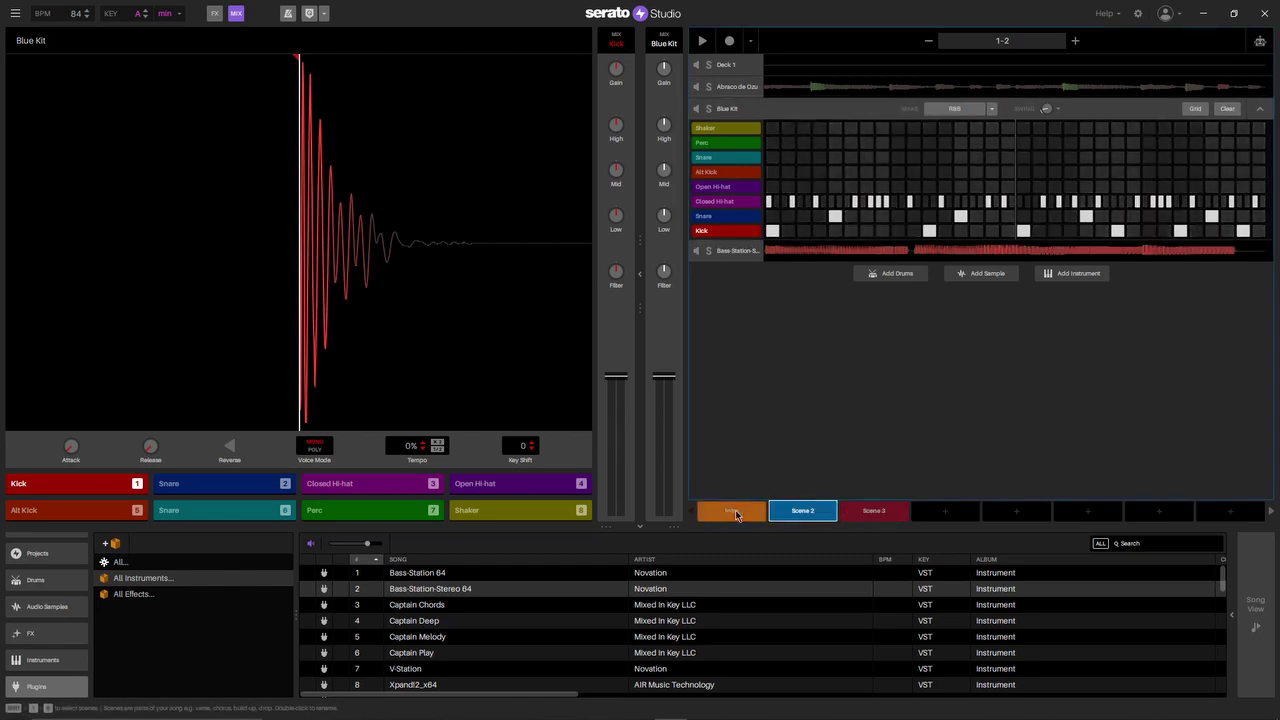
{"action": "left_click", "coordinate": [736, 513]}
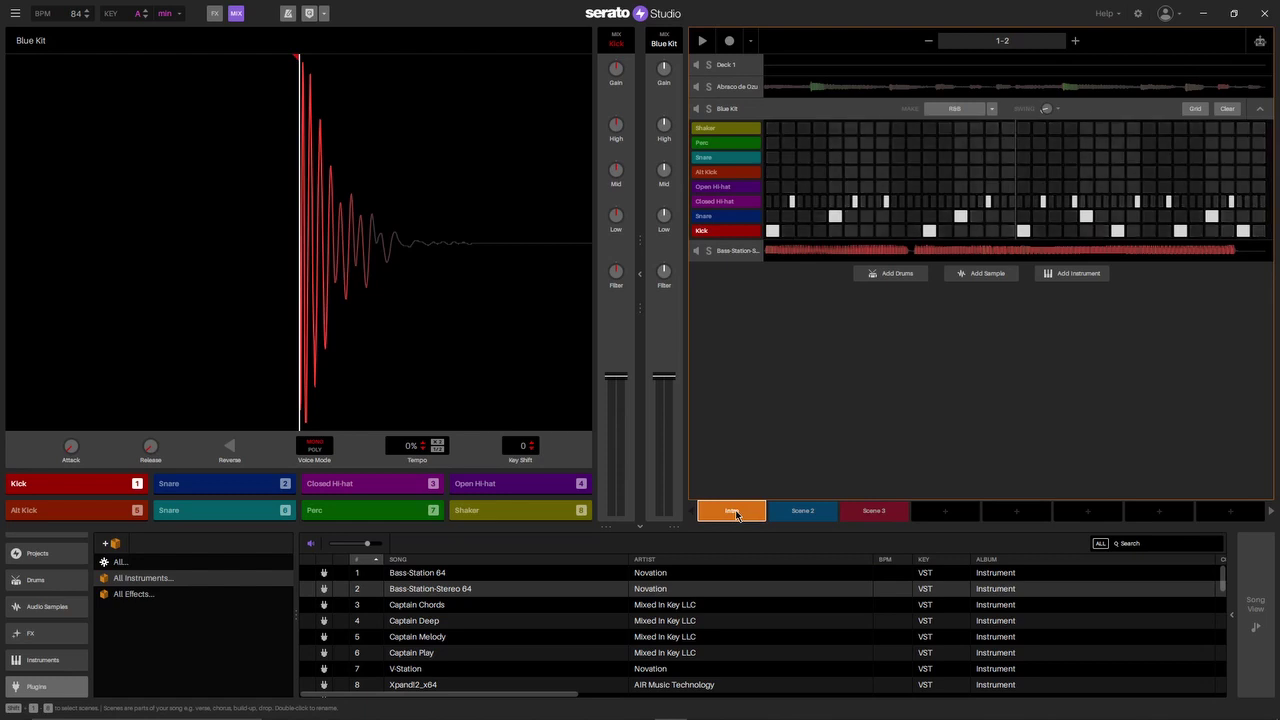
{"action": "left_click", "coordinate": [792, 513]}
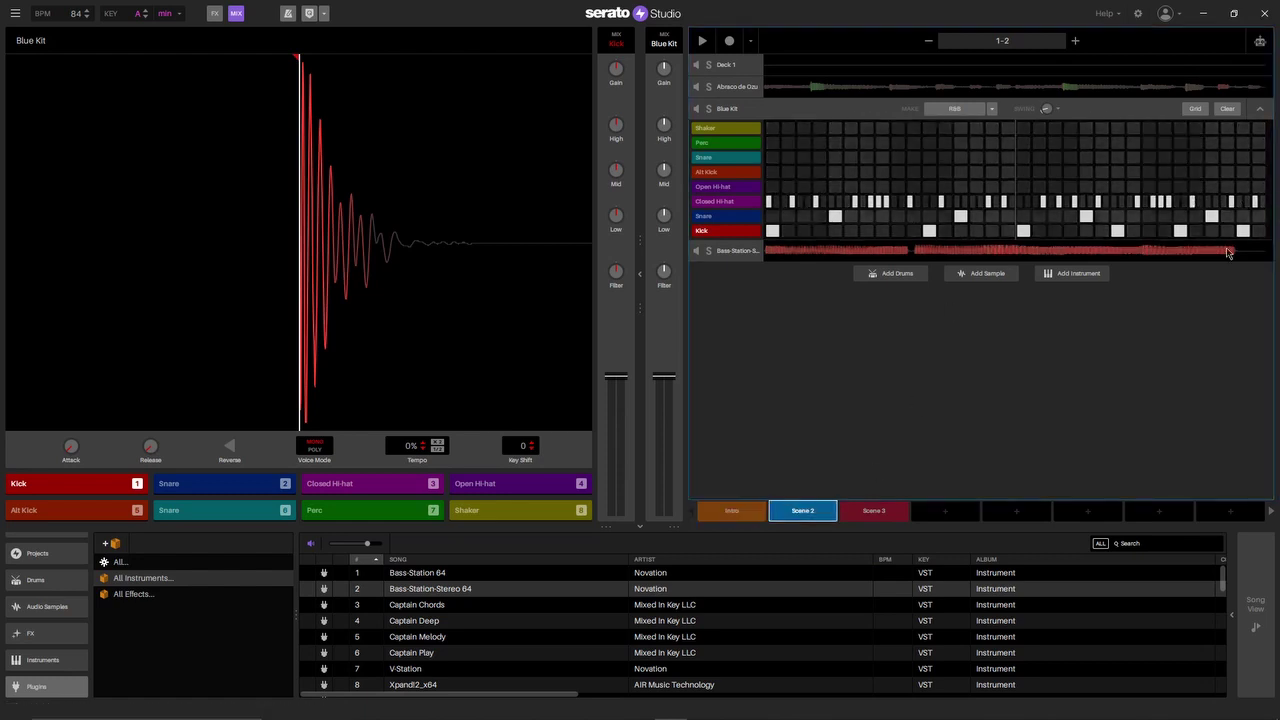
{"action": "left_click", "coordinate": [872, 513]}
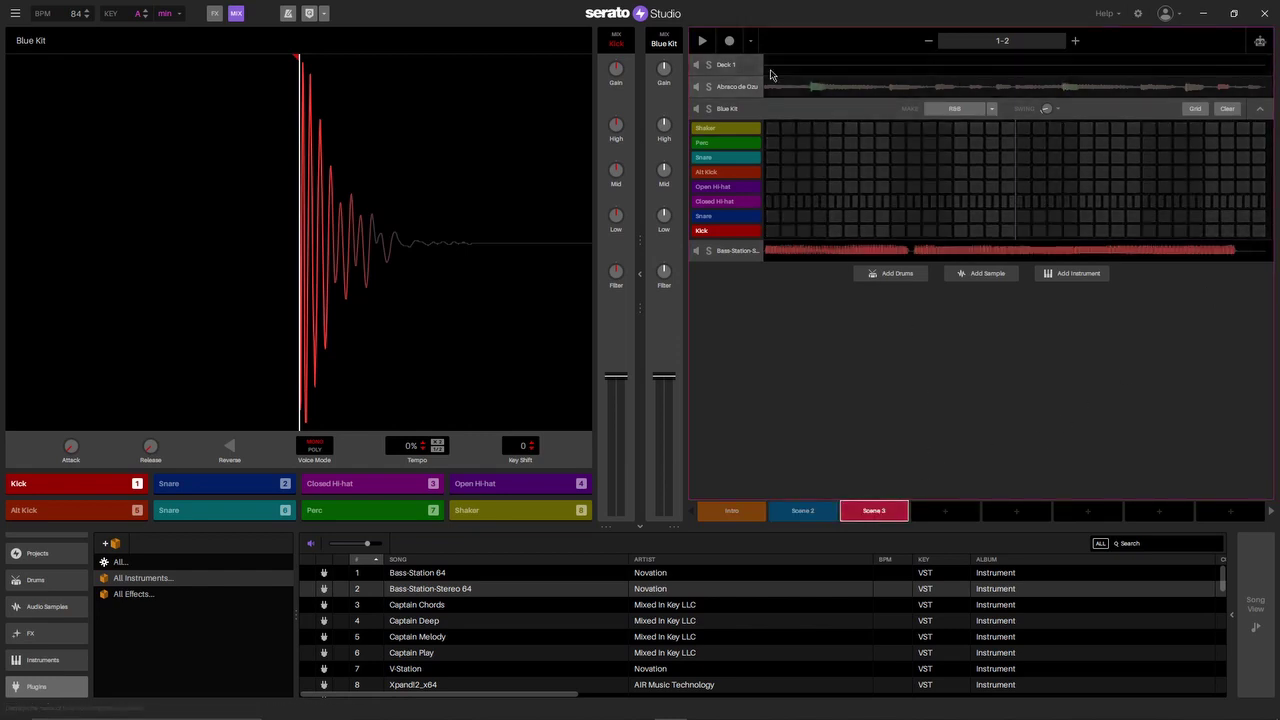
{"action": "key", "text": "space"}
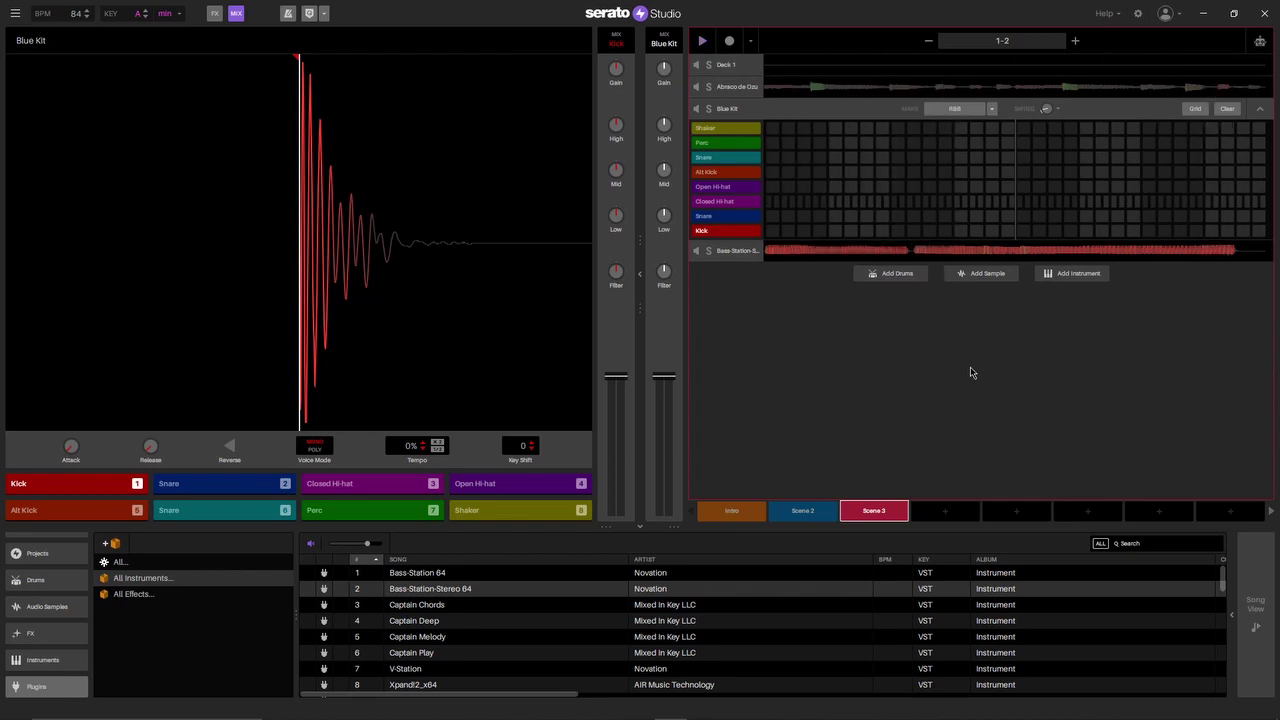
- Open the song arrangement and rename the Intro scene as A, Scene 2 as B and Scene 3 as Intro
{"action": "left_click", "coordinate": [1253, 625]}
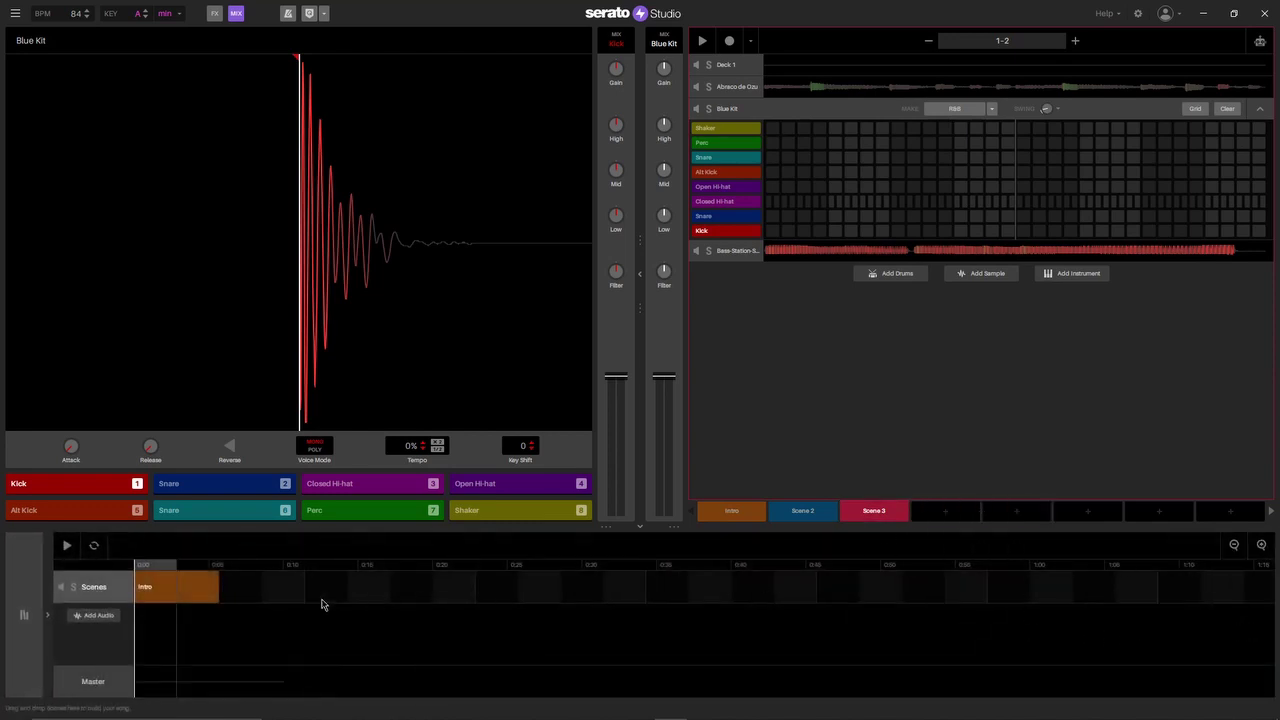
{"action": "left_click", "coordinate": [189, 590]}
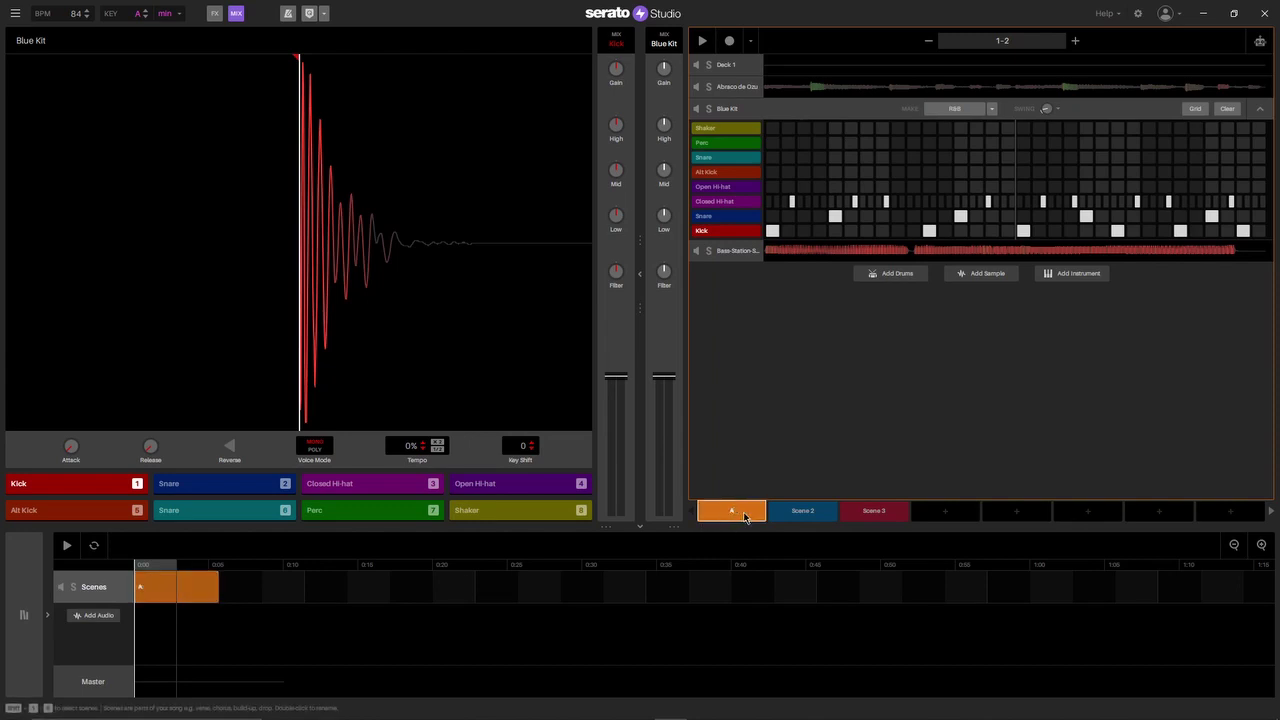
{"action": "double_click", "coordinate": [812, 512]}
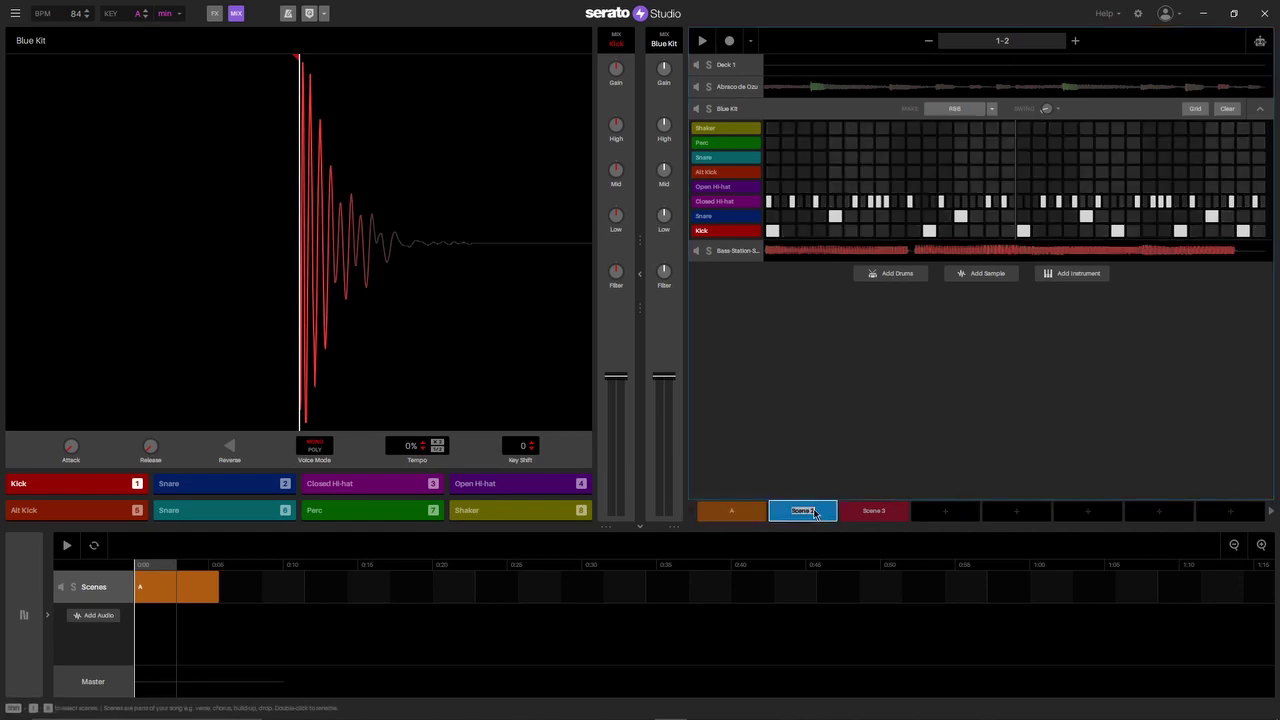
{"action": "double_click", "coordinate": [878, 512]}
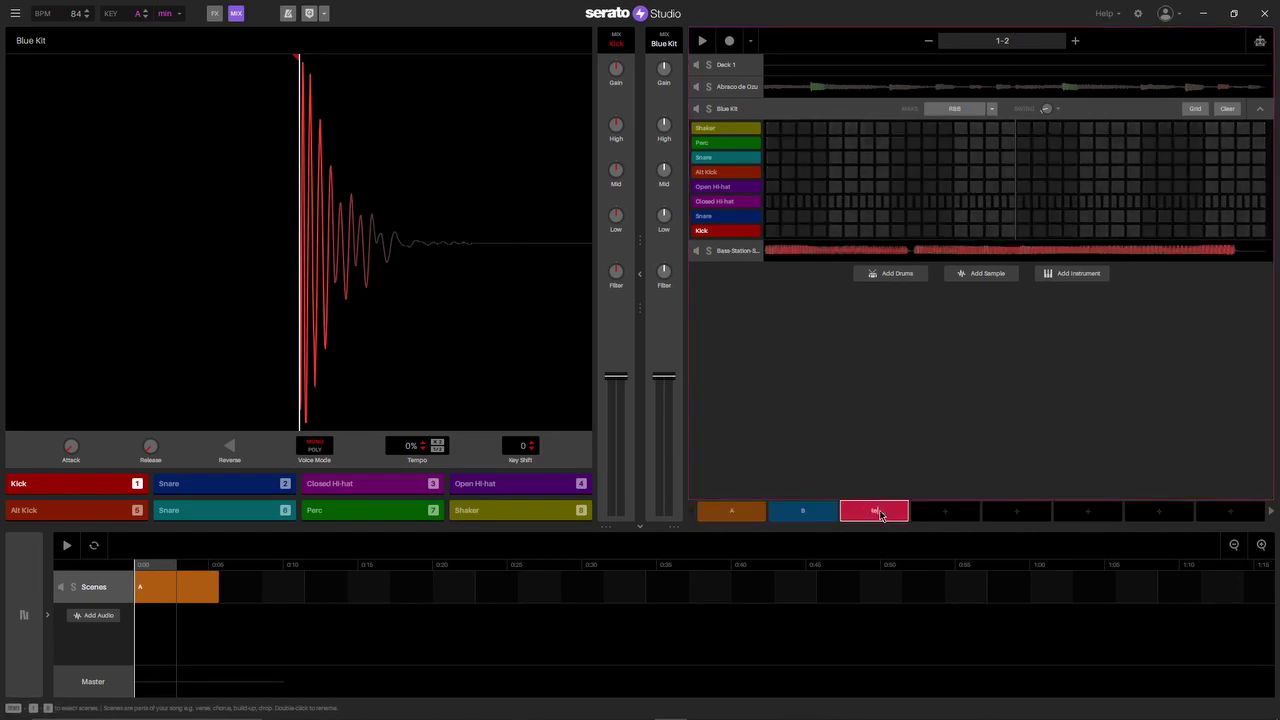
- Replace the A block on the song timeline with the scene sequence Intro, Intro, A, A, B, B, Intro, Intro
{"action": "left_click", "coordinate": [718, 515]}
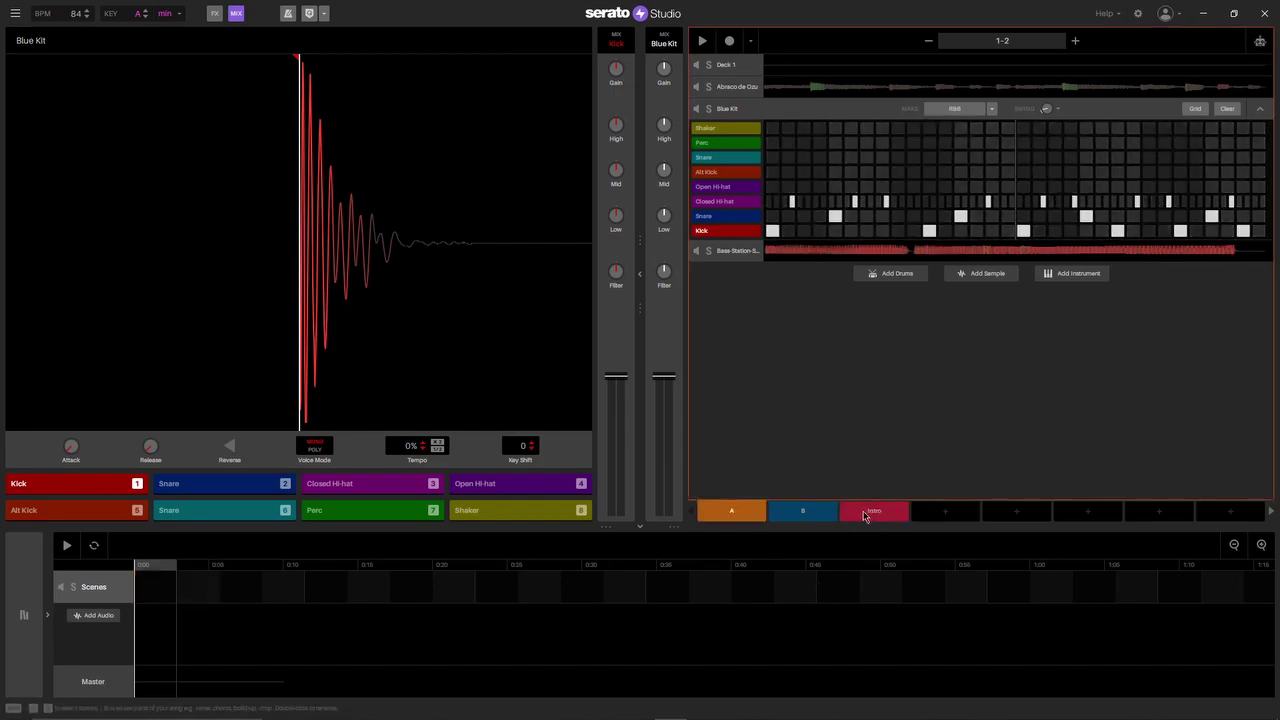
{"action": "left_click_drag", "start_coordinate": [874, 517], "coordinate": [161, 598]}
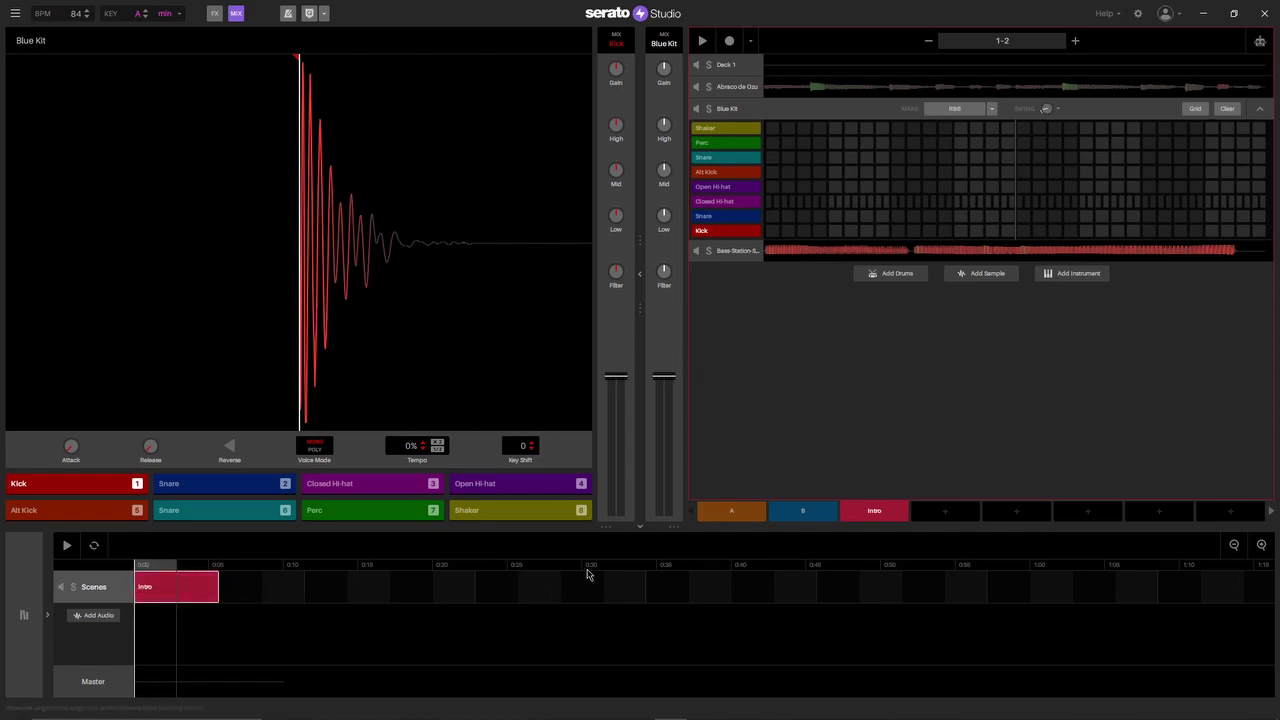
{"action": "left_click_drag", "start_coordinate": [872, 512], "coordinate": [226, 598]}
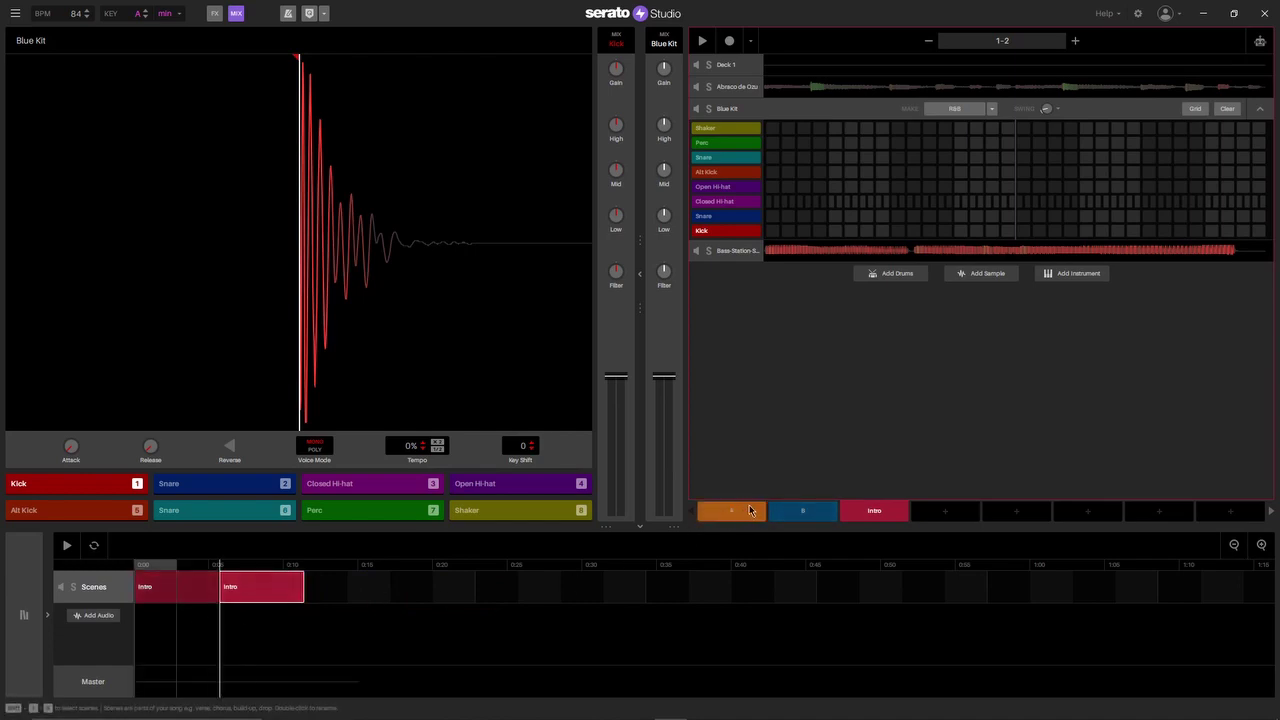
{"action": "left_click_drag", "start_coordinate": [743, 510], "coordinate": [311, 600]}
{"action": "left_click_drag", "start_coordinate": [736, 508], "coordinate": [400, 603]}
{"action": "left_click_drag", "start_coordinate": [803, 512], "coordinate": [480, 597]}
{"action": "left_click_drag", "start_coordinate": [798, 527], "coordinate": [563, 596]}
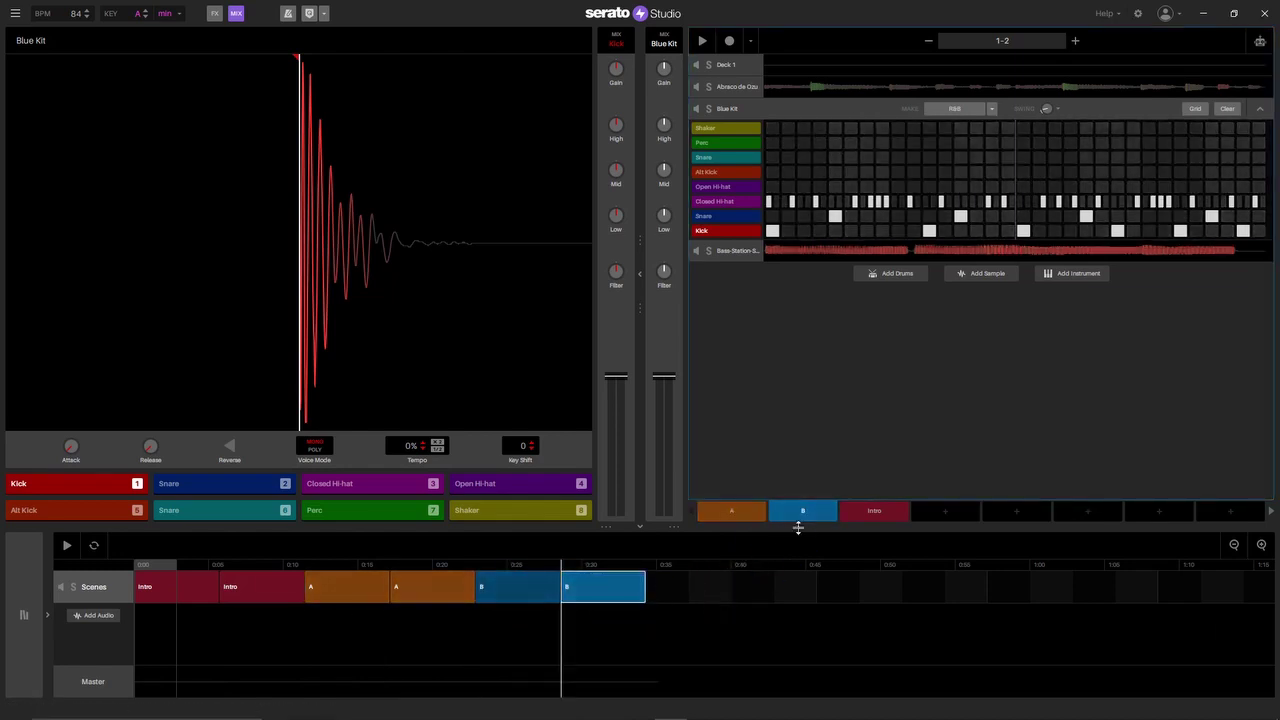
{"action": "left_click_drag", "start_coordinate": [873, 514], "coordinate": [741, 602]}
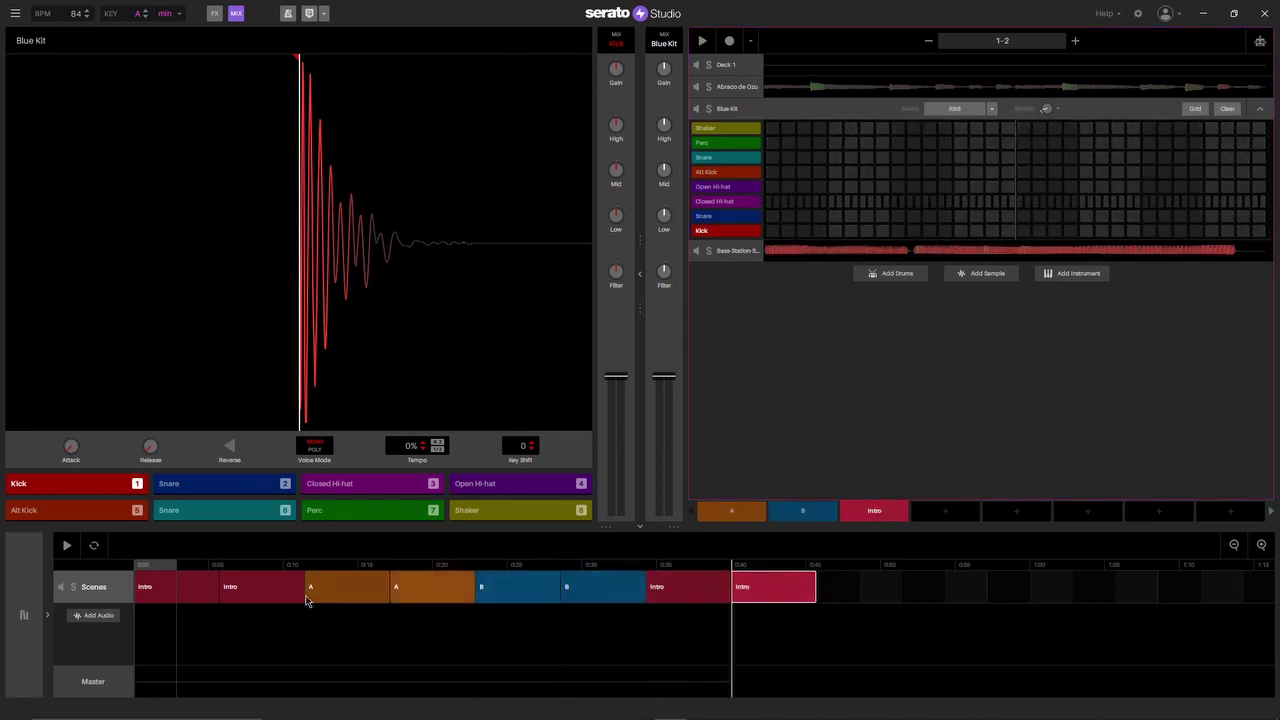
- Play the arranged song from the first Intro block, view its Master track waveform and return to the scenes
{"action": "left_click", "coordinate": [164, 598]}
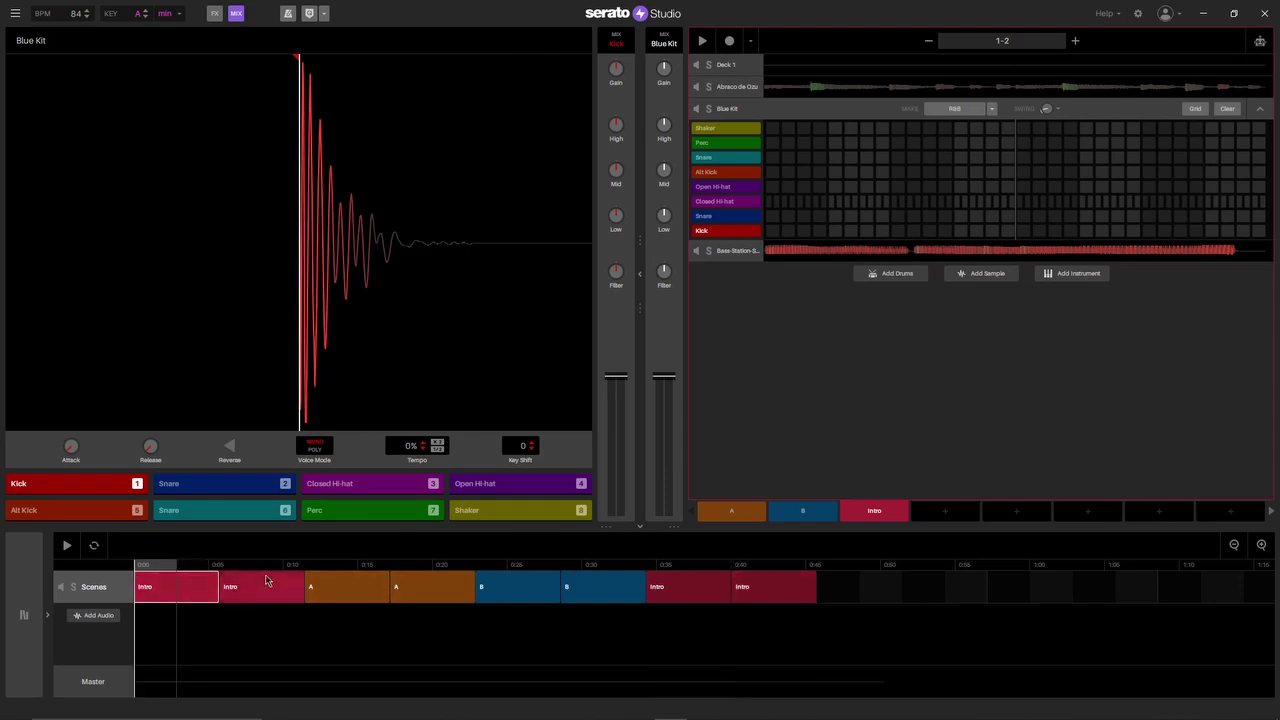
{"action": "left_click", "coordinate": [68, 547]}
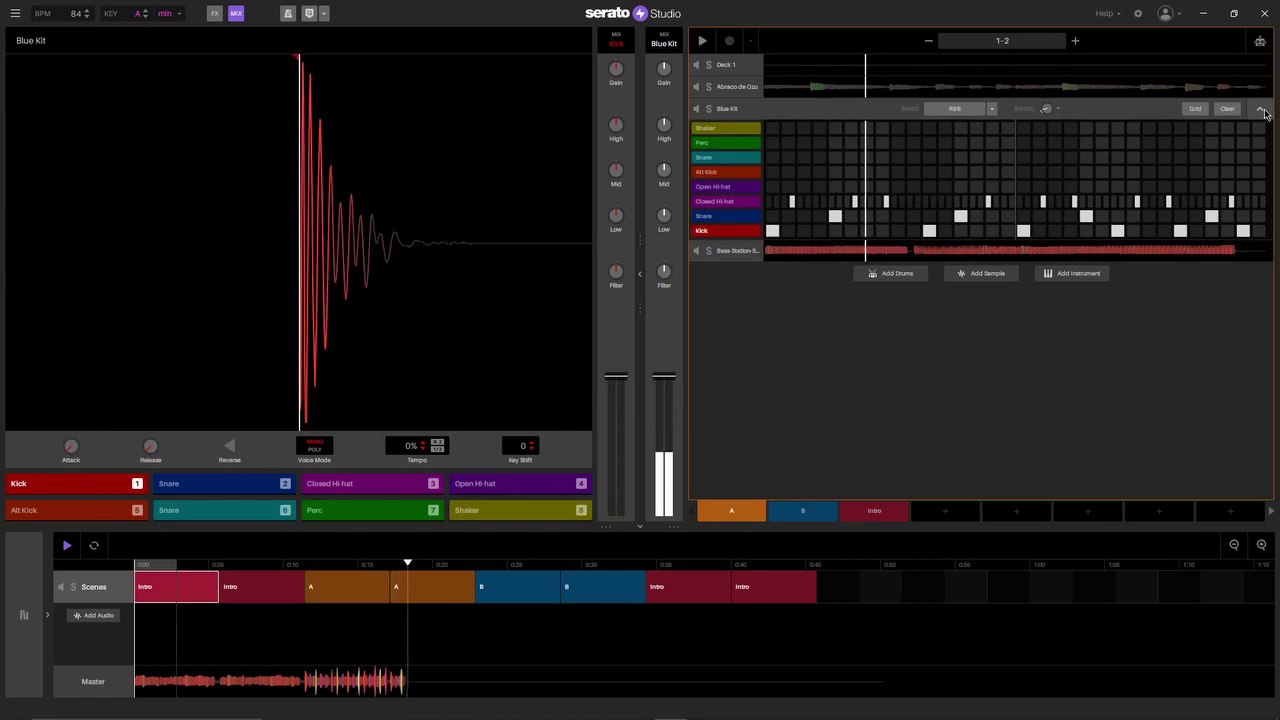
{"action": "left_click", "coordinate": [95, 684]}
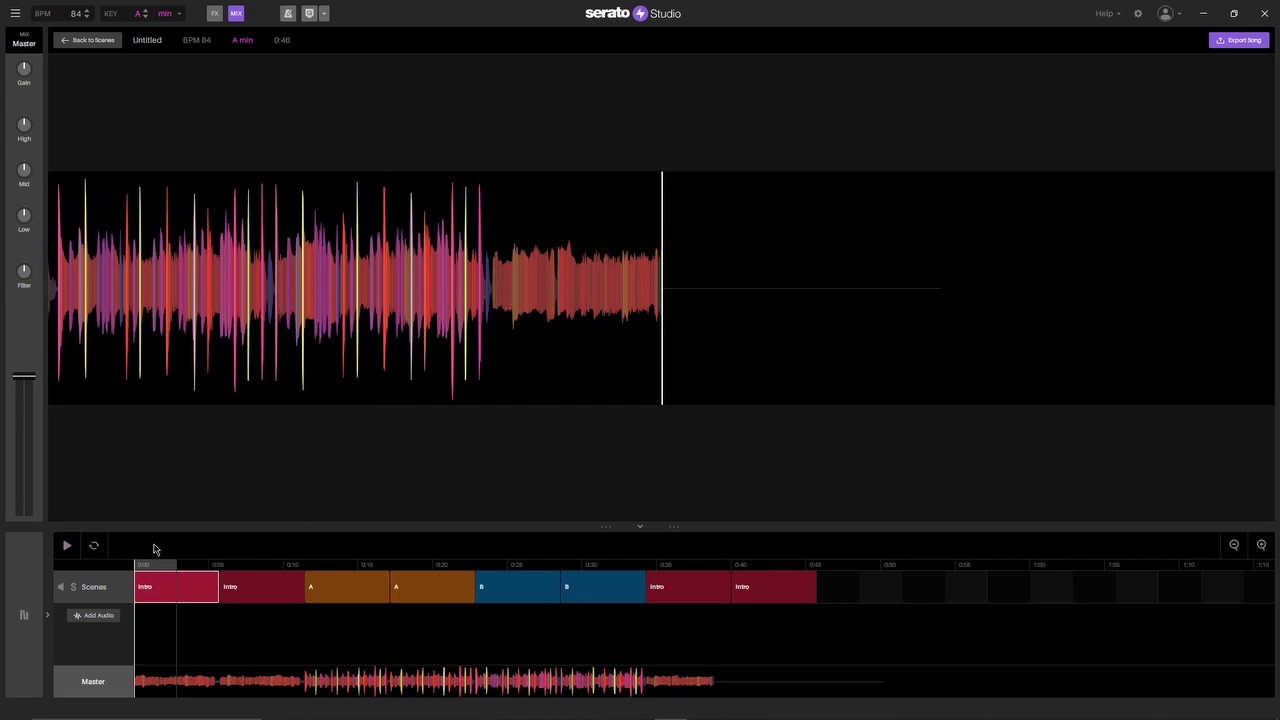
{"action": "left_click", "coordinate": [80, 39]}
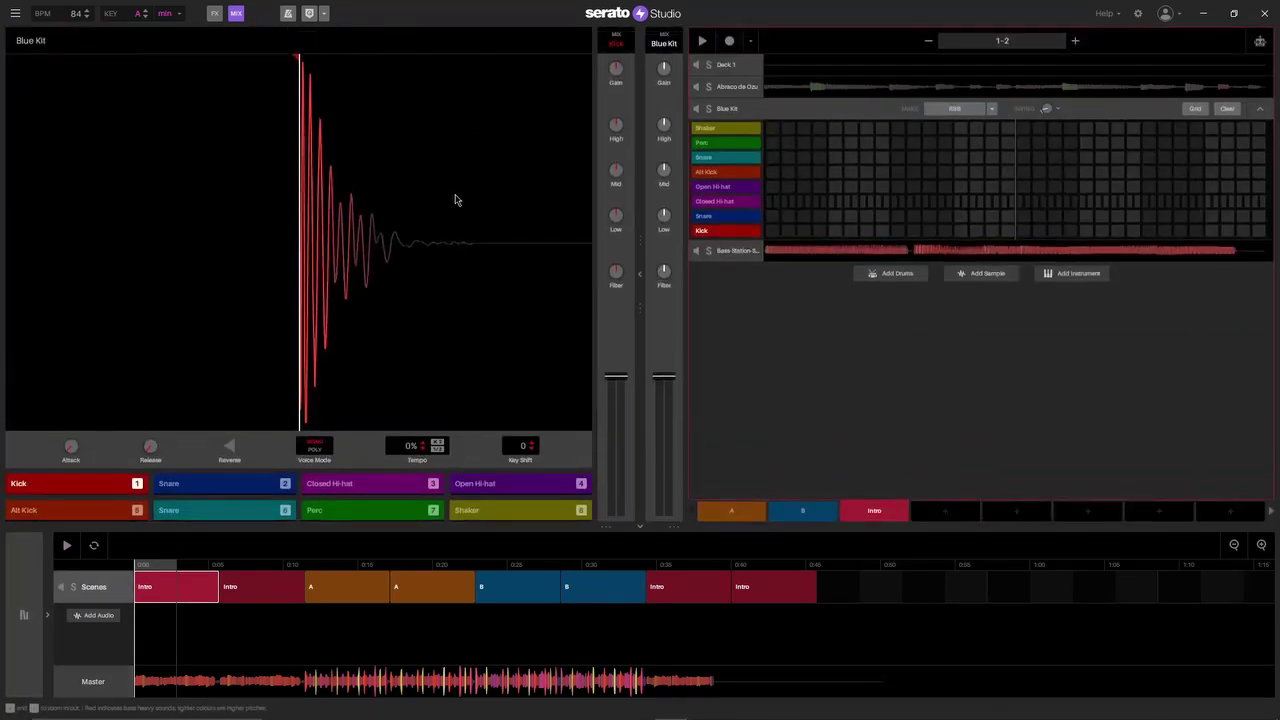
- Show the effects section and apply the Dub Echo effect to the Blue Kit's blue Snare in the first slot
{"action": "left_click", "coordinate": [215, 13]}
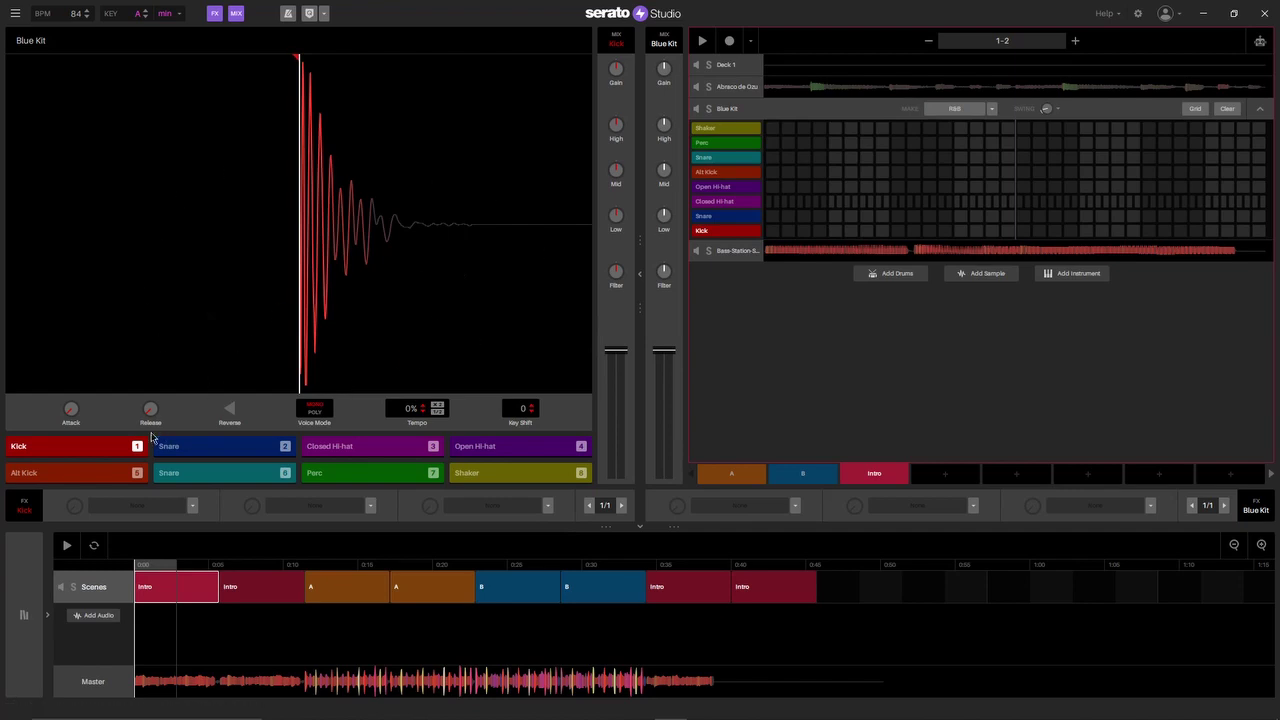
{"action": "left_click", "coordinate": [204, 449]}
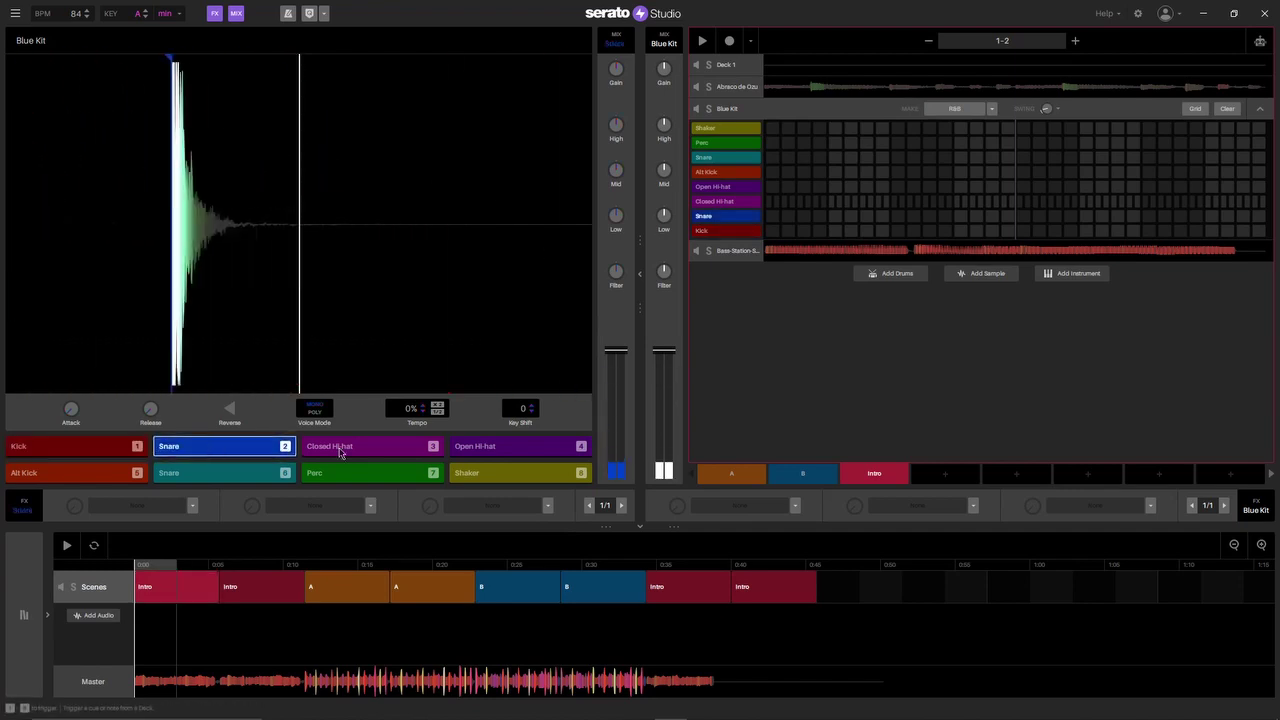
{"action": "left_click", "coordinate": [206, 450]}
{"action": "left_click", "coordinate": [213, 449]}
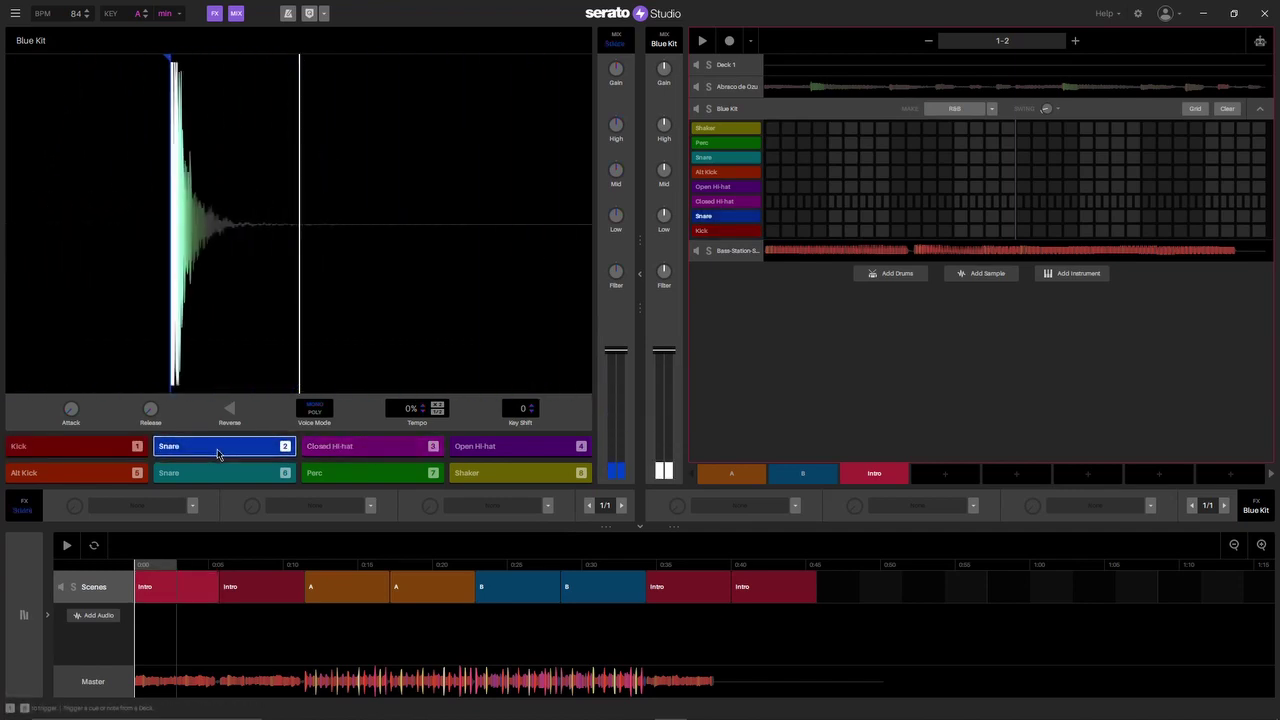
{"action": "left_click", "coordinate": [192, 505]}
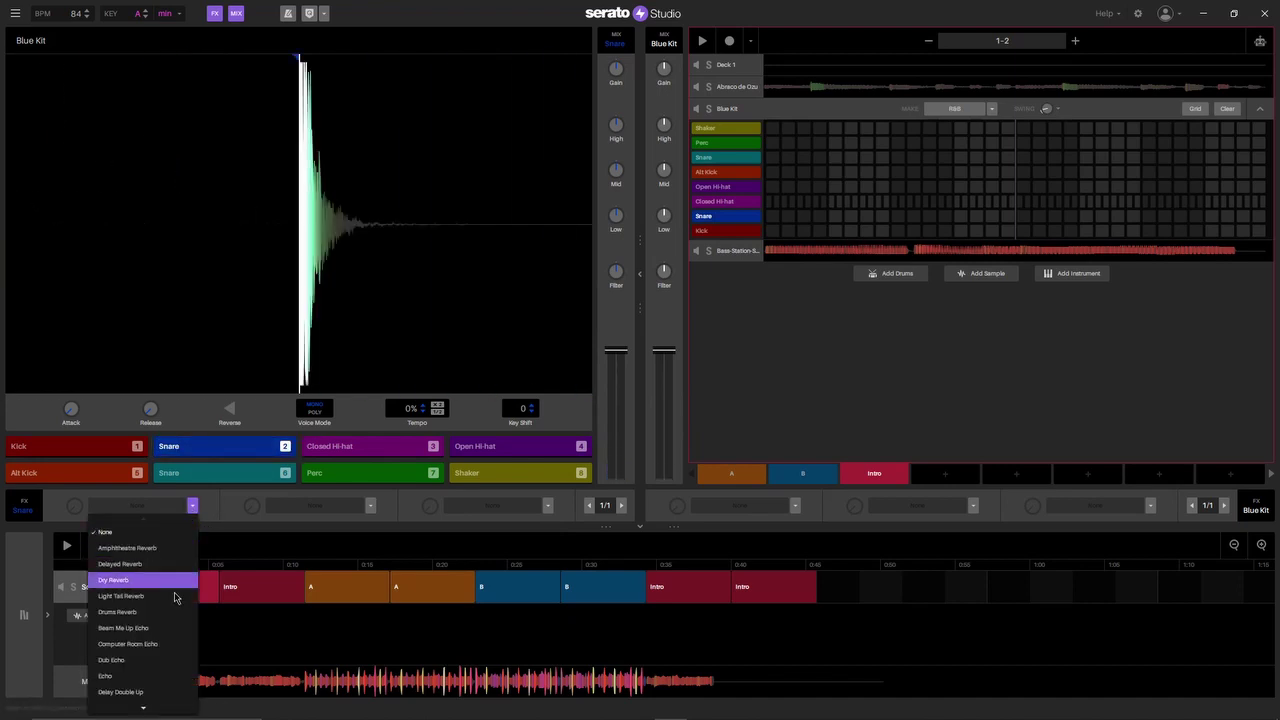
{"action": "scroll", "coordinate": [143, 614], "scroll_direction": "down", "scroll_amount": 1}
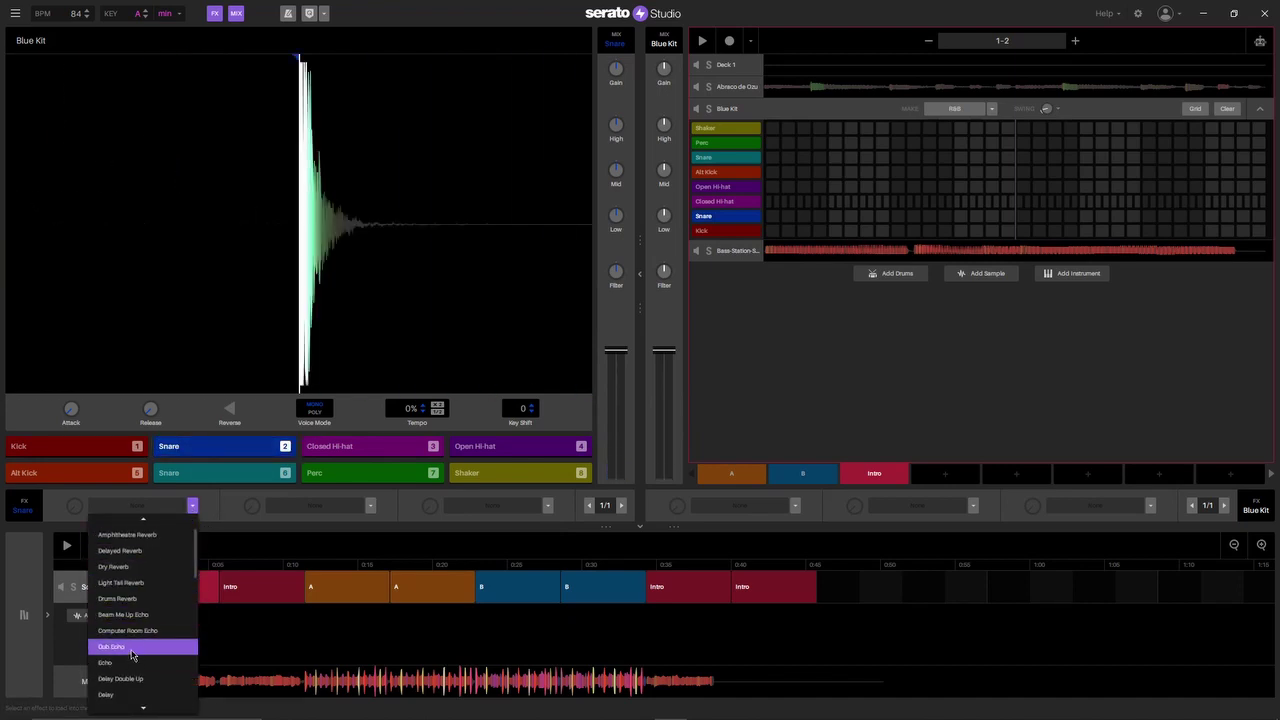
{"action": "left_click", "coordinate": [132, 647]}
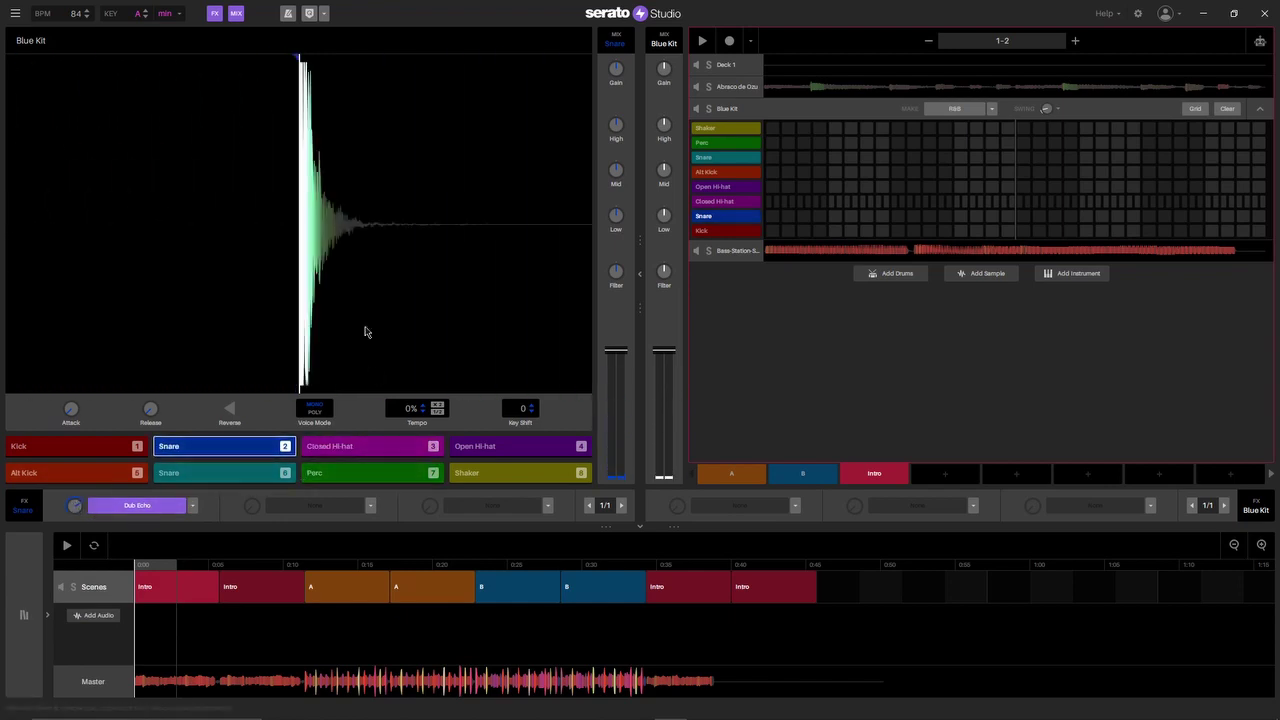
- Audition the Closed Hi-hat and Snare pads for comparison and toggle the Snare's Dub Echo off and on
{"action": "left_click", "coordinate": [367, 448]}
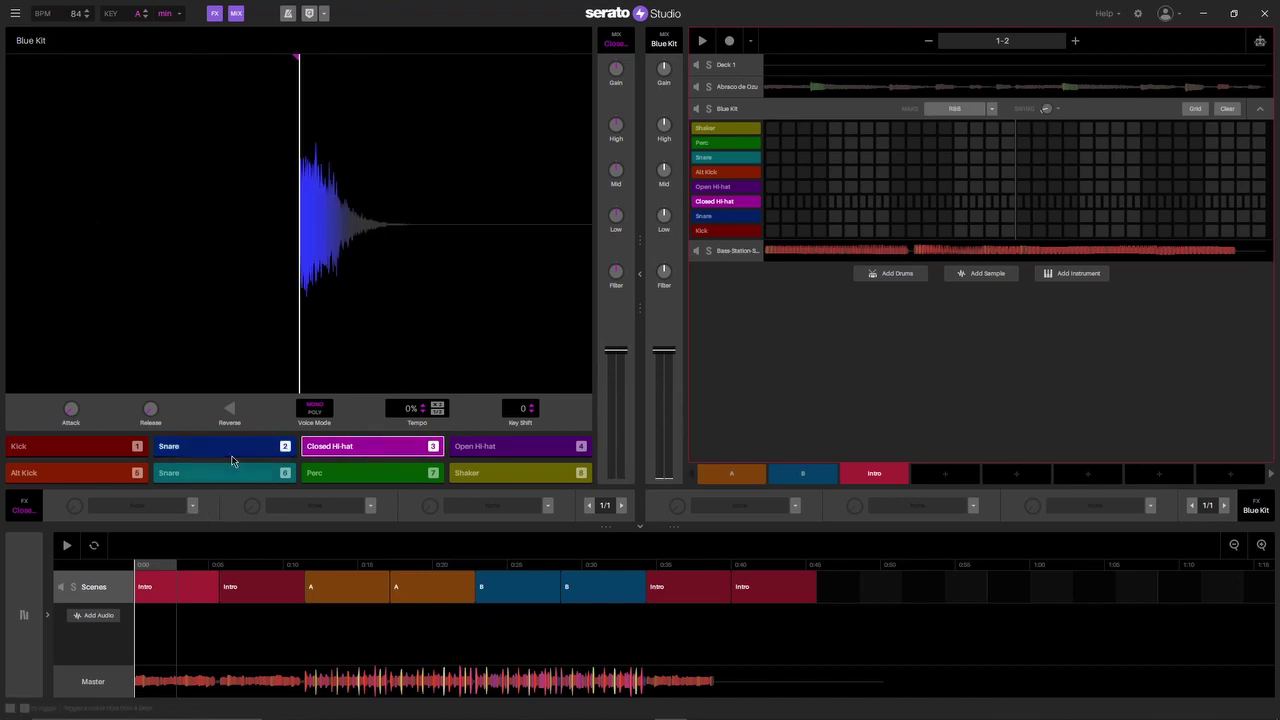
{"action": "left_click", "coordinate": [232, 453]}
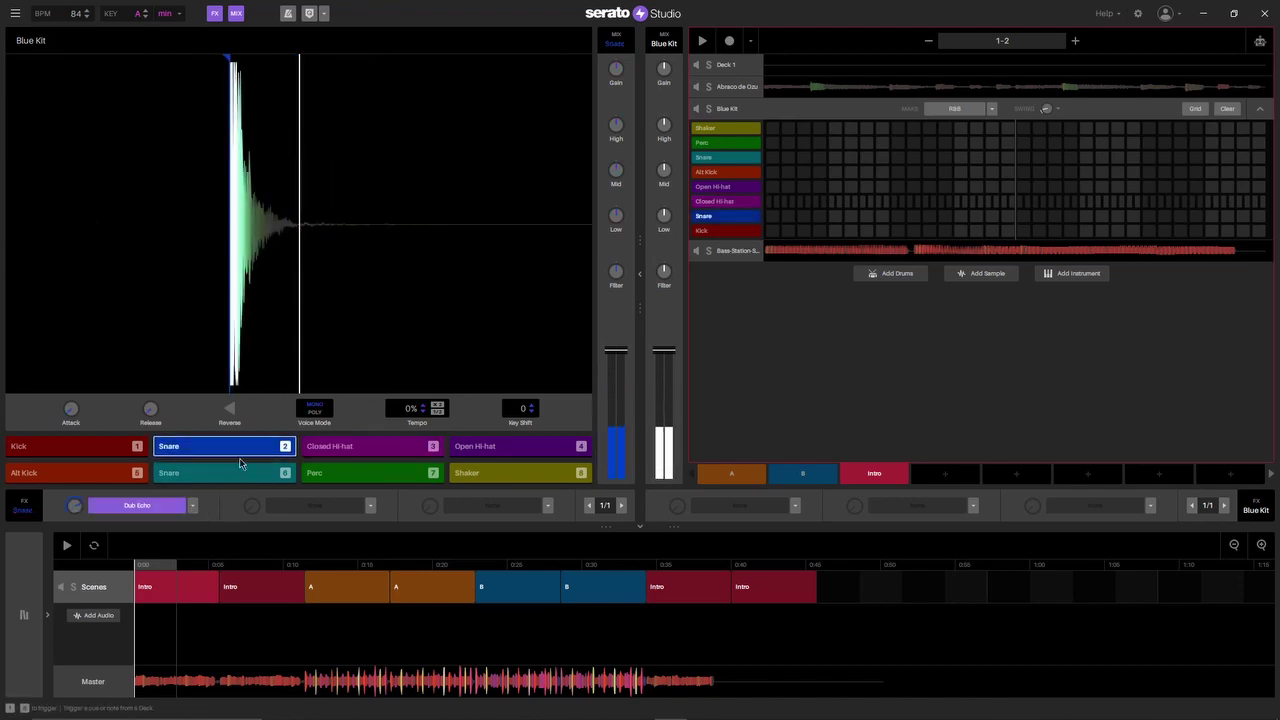
{"action": "left_click", "coordinate": [140, 509]}
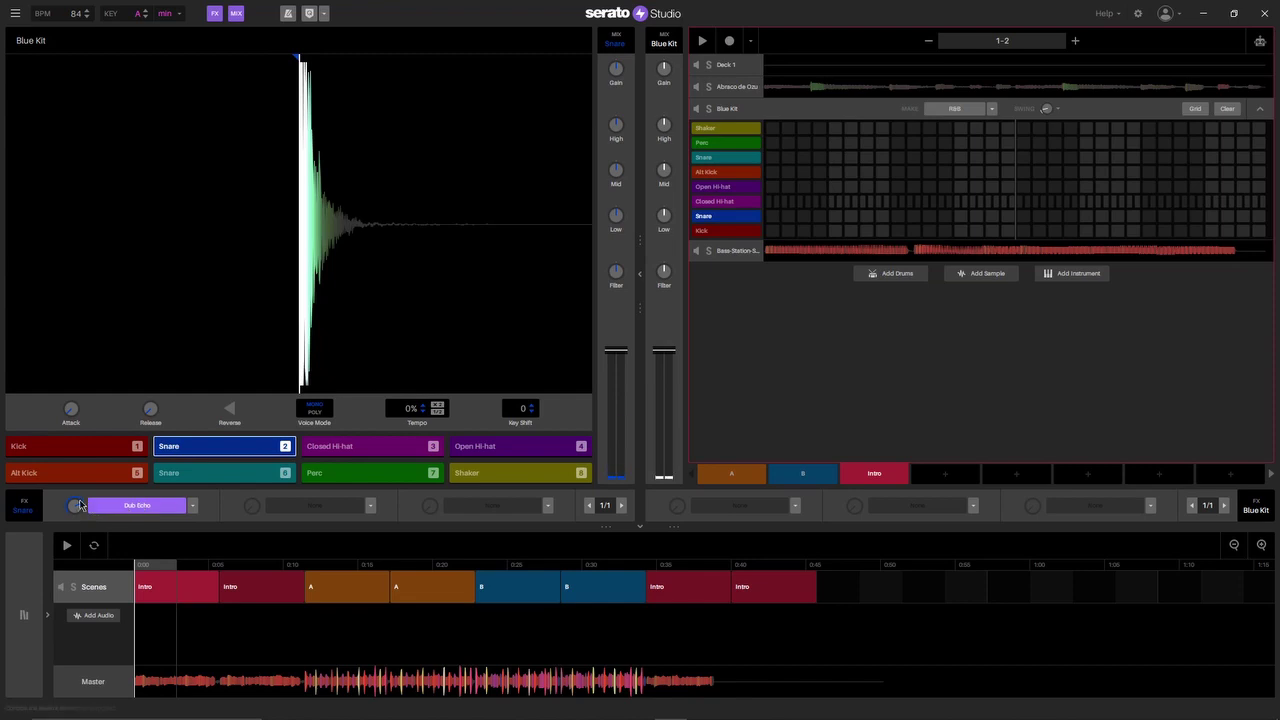
{"action": "left_click", "coordinate": [138, 506]}
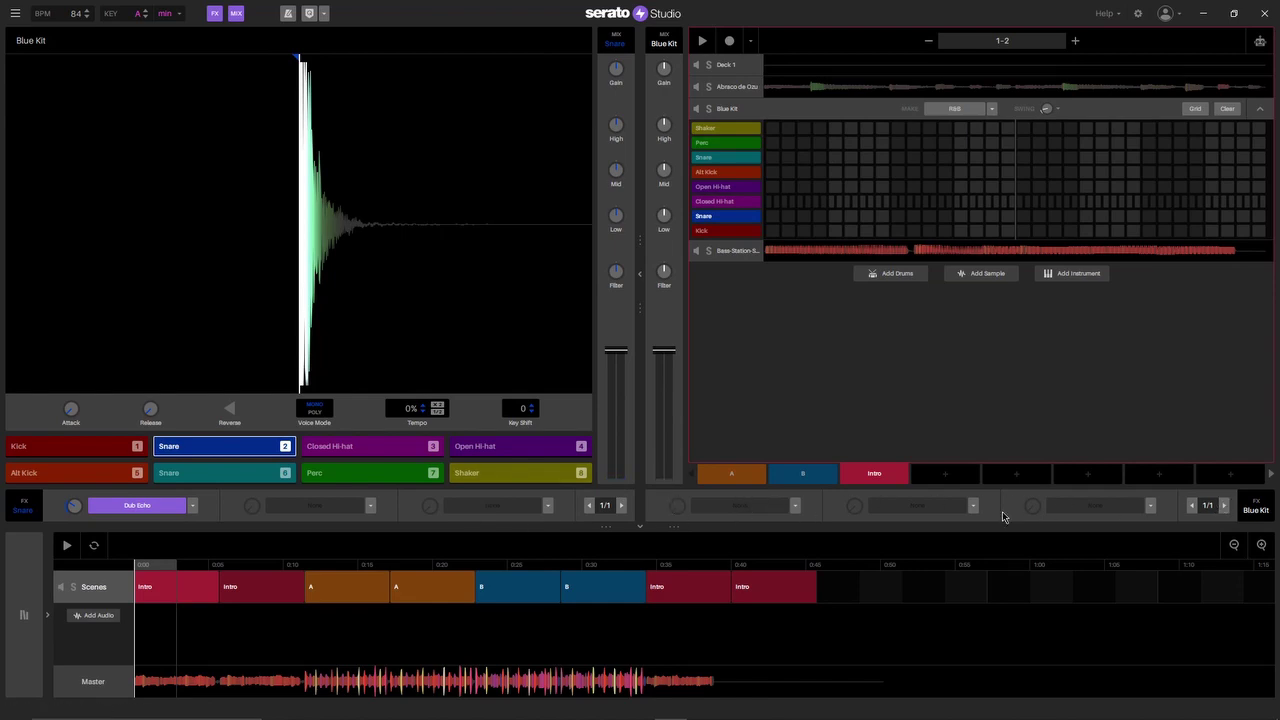
- Reopen the library, browse the effects available for the Blue Kit's first slot and list all effect plugins
{"action": "left_click", "coordinate": [23, 614]}
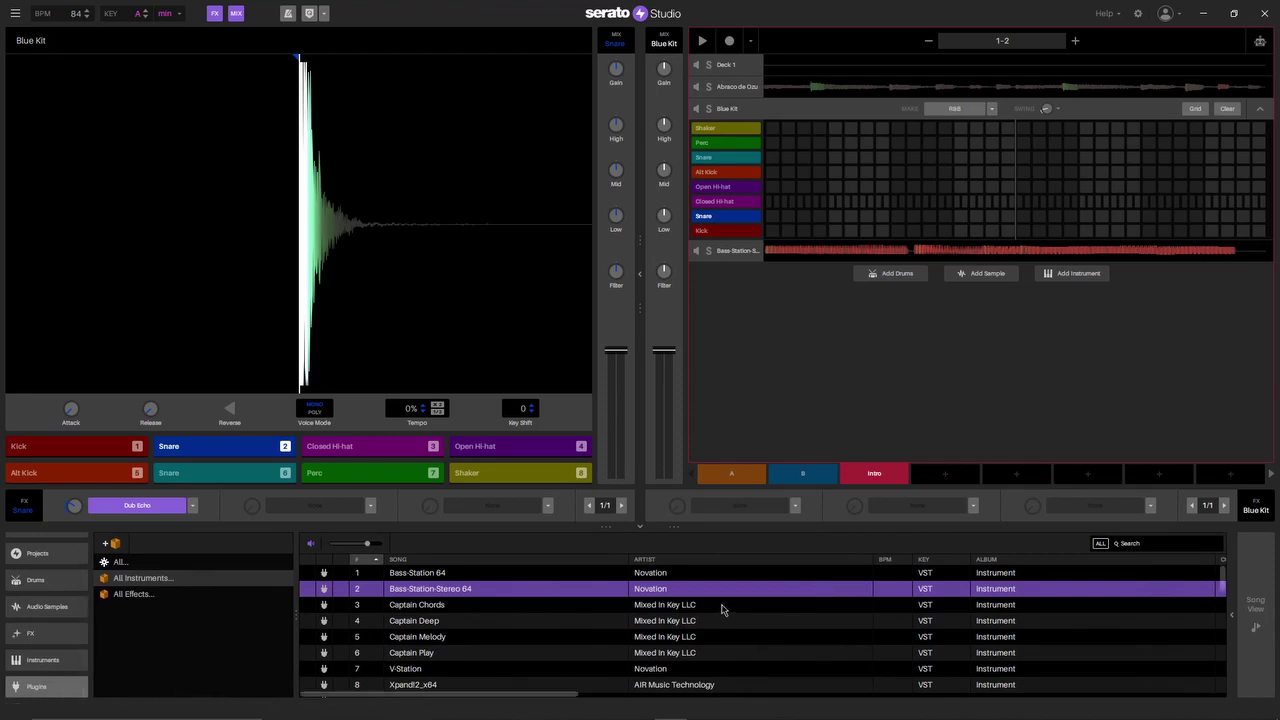
{"action": "left_click", "coordinate": [795, 506]}
{"action": "scroll", "coordinate": [765, 645], "scroll_direction": "down", "scroll_amount": 5}
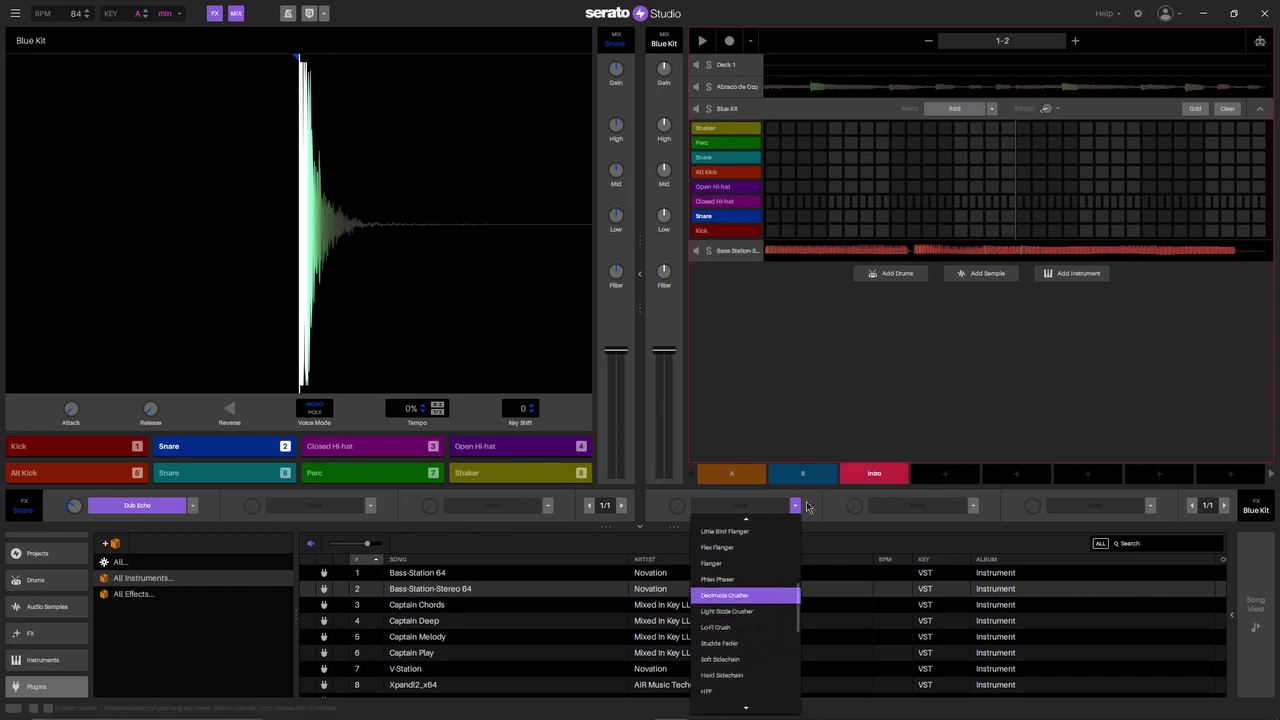
{"action": "left_click", "coordinate": [620, 589]}
{"action": "left_click", "coordinate": [48, 688]}
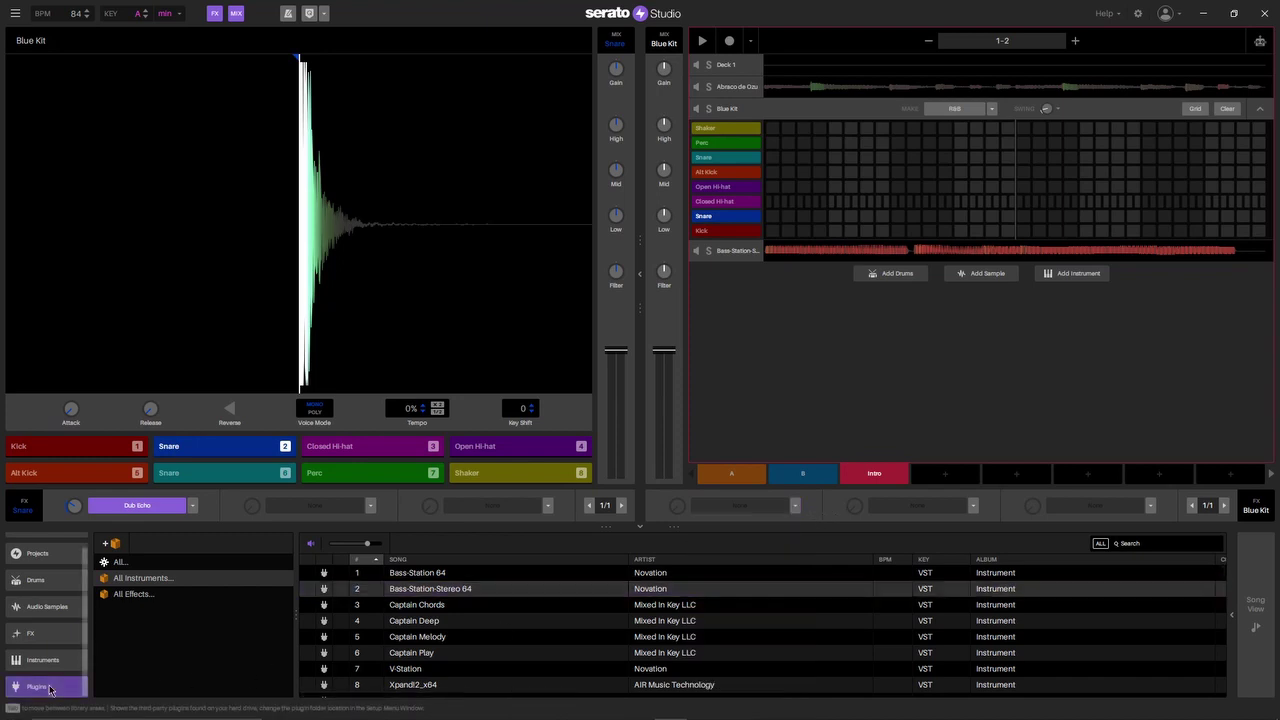
{"action": "left_click", "coordinate": [142, 595]}
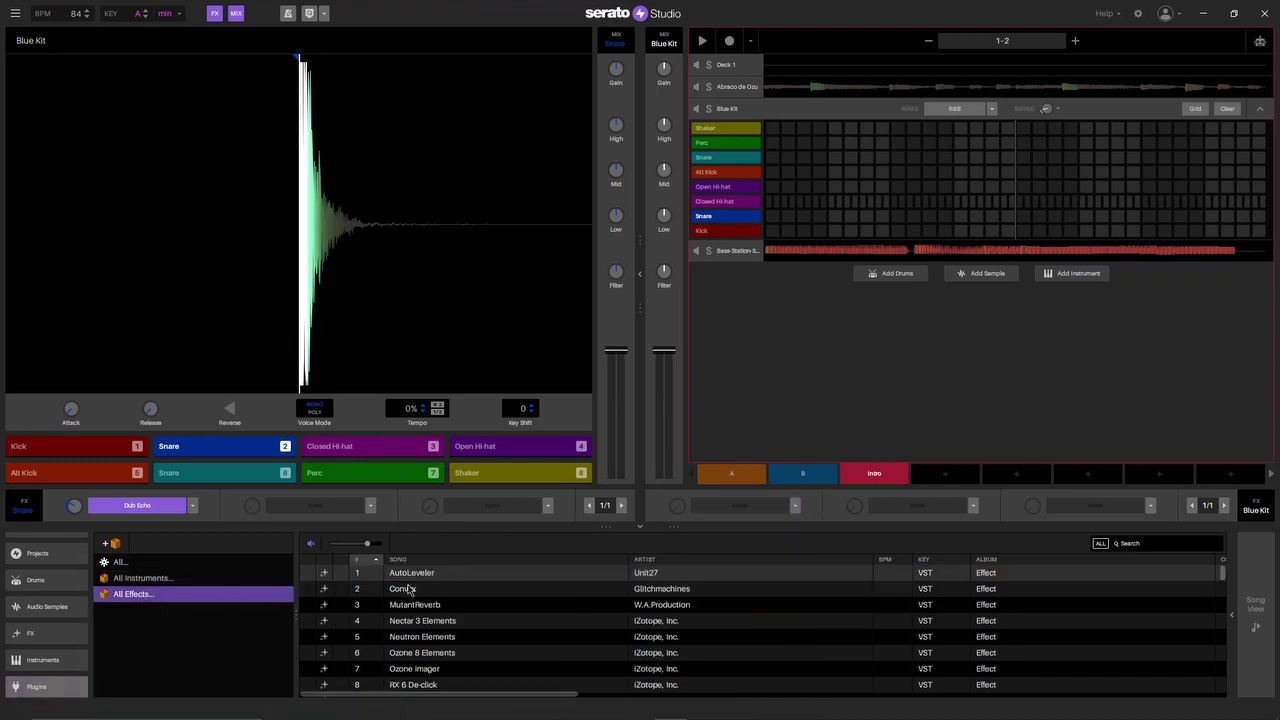
- Browse the effect plugins and load OTT_x64 into the Blue Kit's first effect slot
{"action": "scroll", "coordinate": [435, 607], "scroll_direction": "down", "scroll_amount": 20}
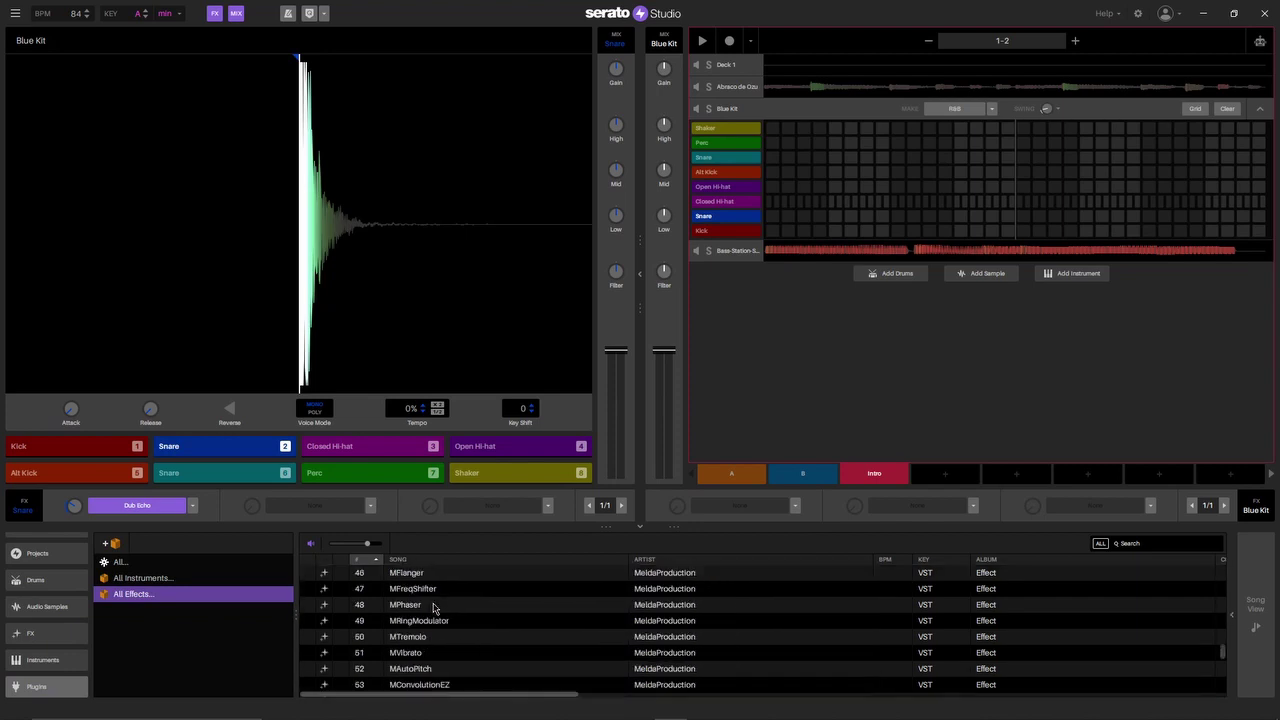
{"action": "scroll", "coordinate": [435, 607], "scroll_direction": "down", "scroll_amount": 1}
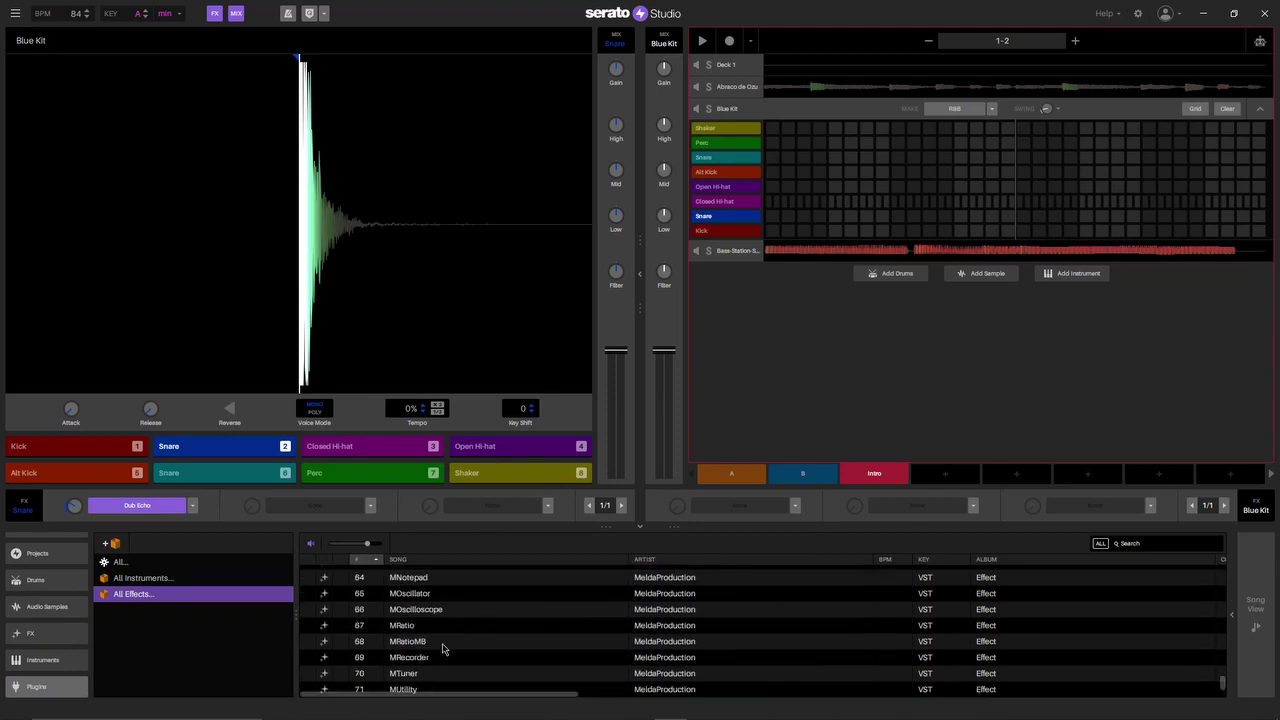
{"action": "scroll", "coordinate": [443, 656], "scroll_direction": "up", "scroll_amount": 2}
{"action": "scroll", "coordinate": [450, 635], "scroll_direction": "up", "scroll_amount": 2}
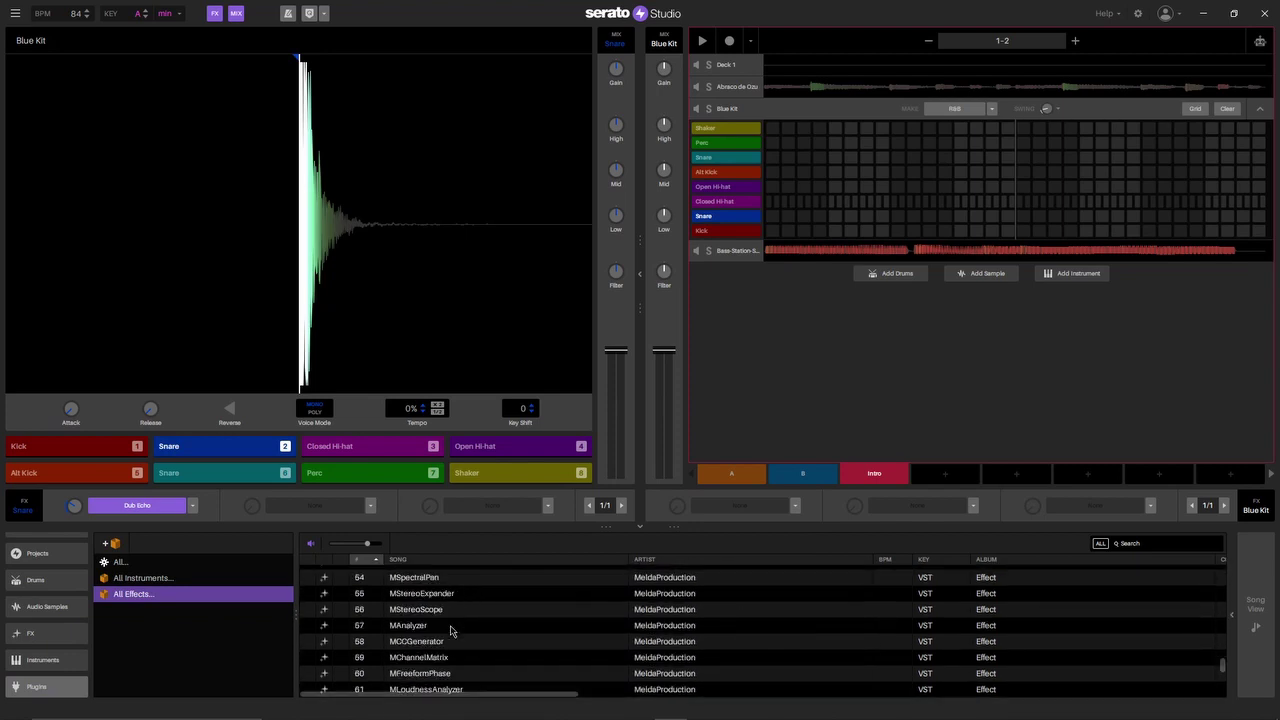
{"action": "scroll", "coordinate": [444, 635], "scroll_direction": "up", "scroll_amount": 8}
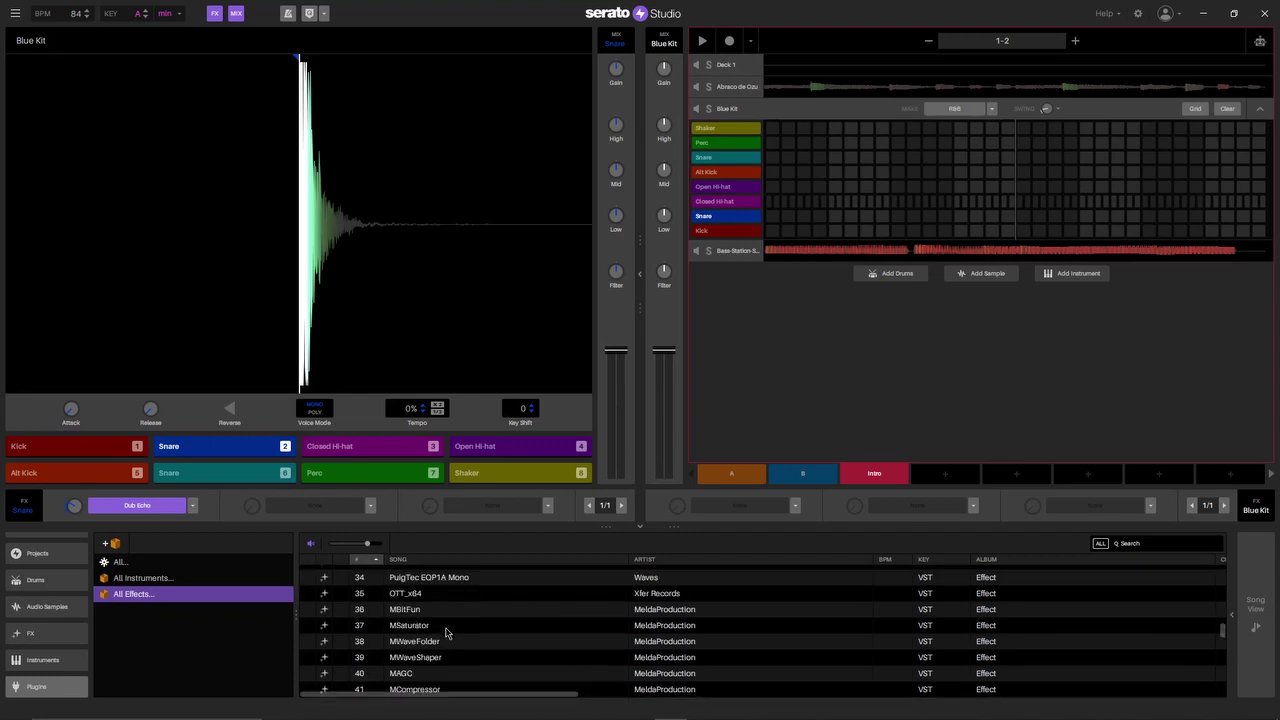
{"action": "left_click_drag", "start_coordinate": [408, 597], "coordinate": [729, 512]}
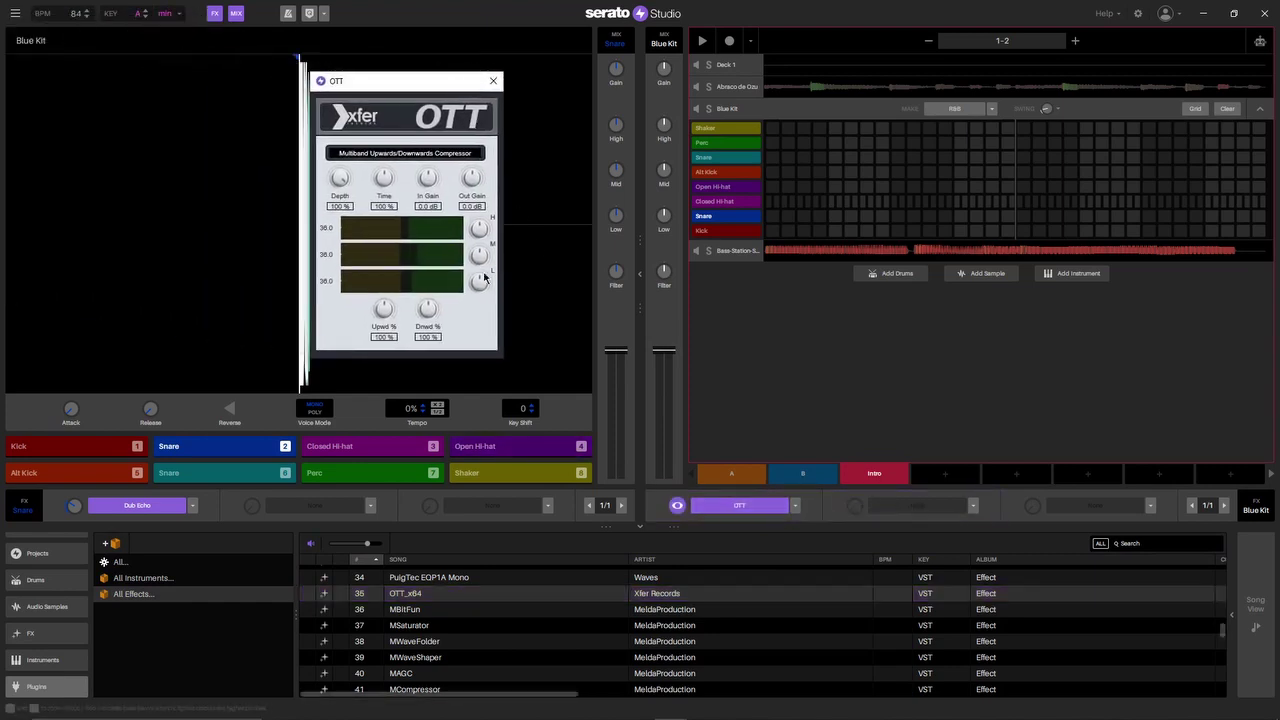
- Play scene A and set the OTT compressor's Depth to 34 %
{"action": "key", "text": "space"}
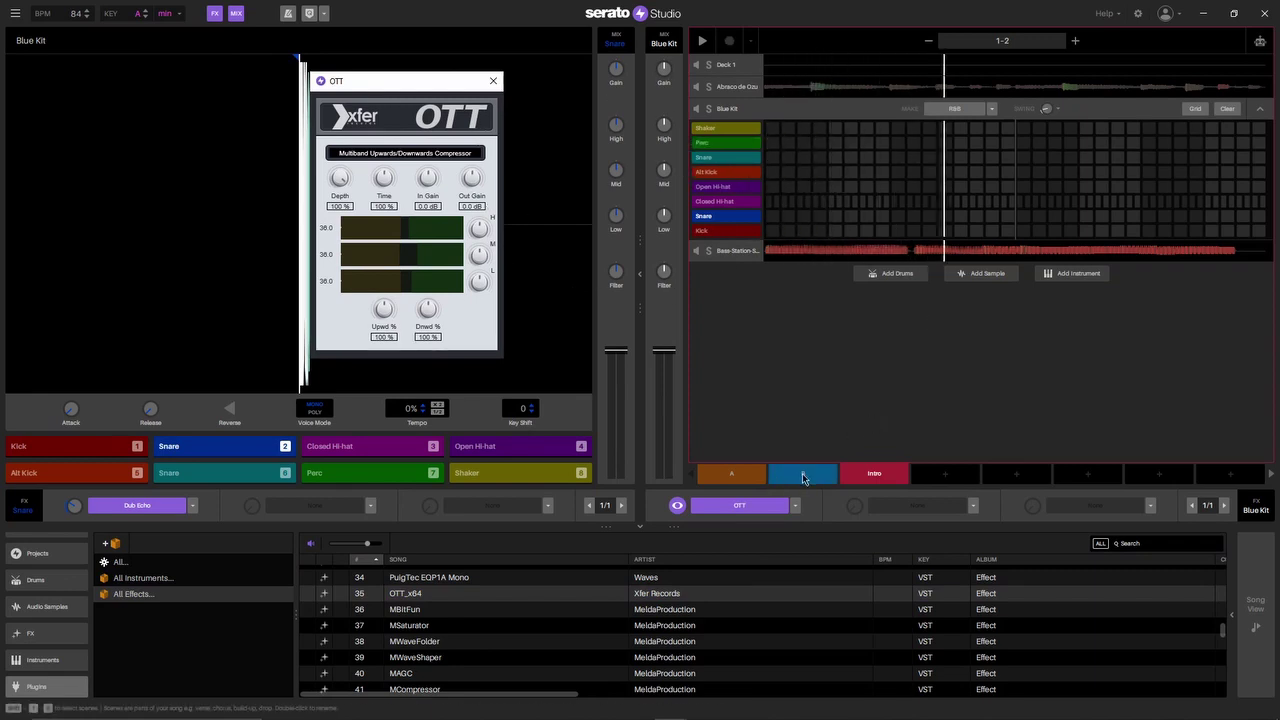
{"action": "left_click", "coordinate": [734, 476]}
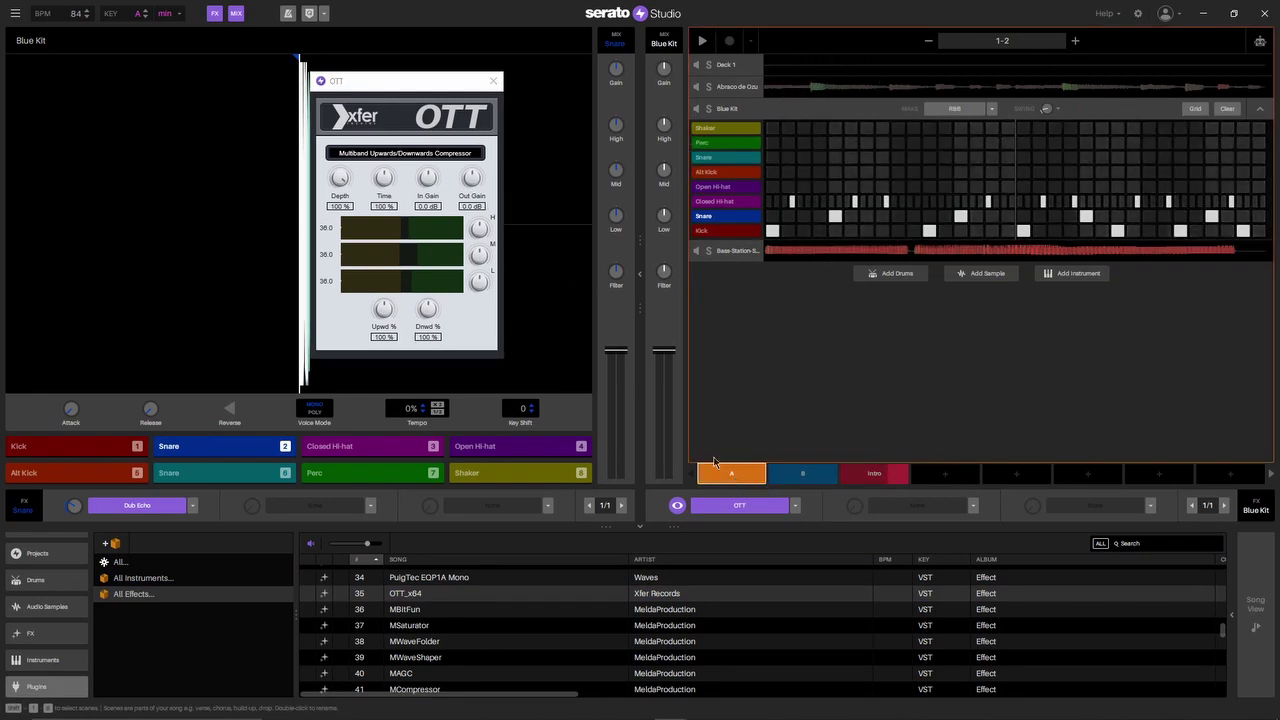
{"action": "left_click", "coordinate": [702, 42]}
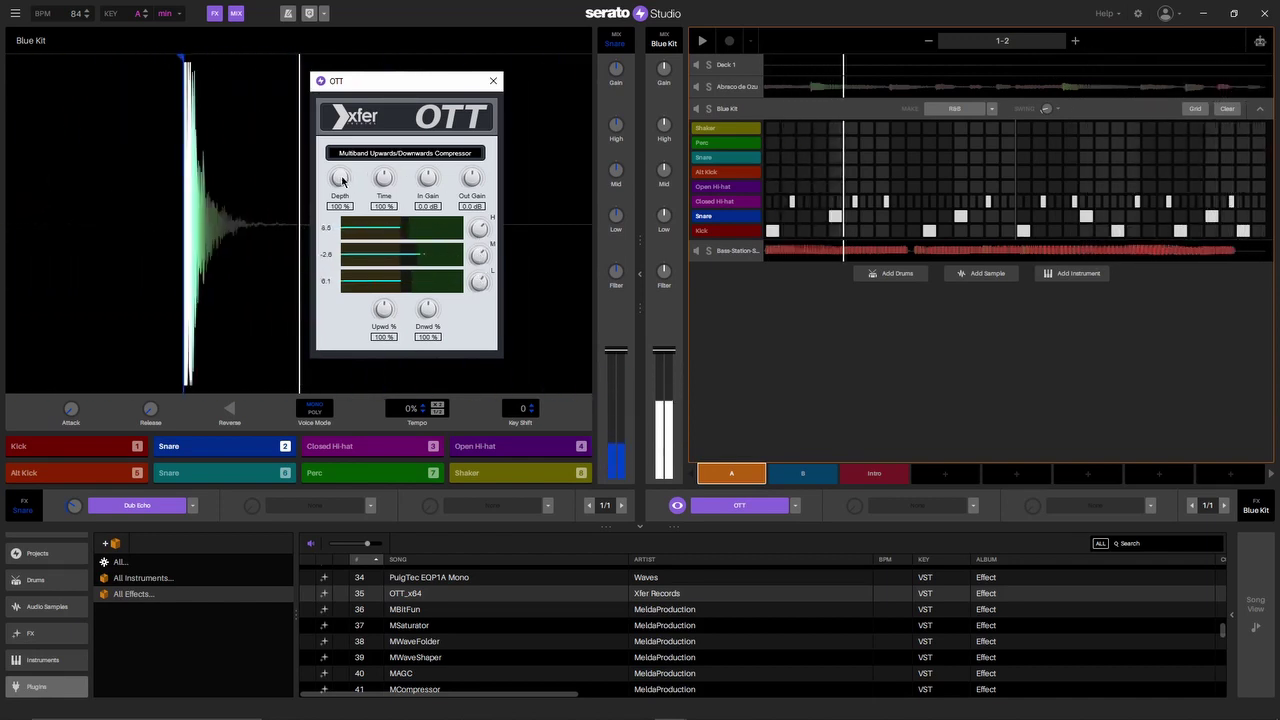
{"action": "left_click_drag", "start_coordinate": [340, 178], "coordinate": [346, 285]}
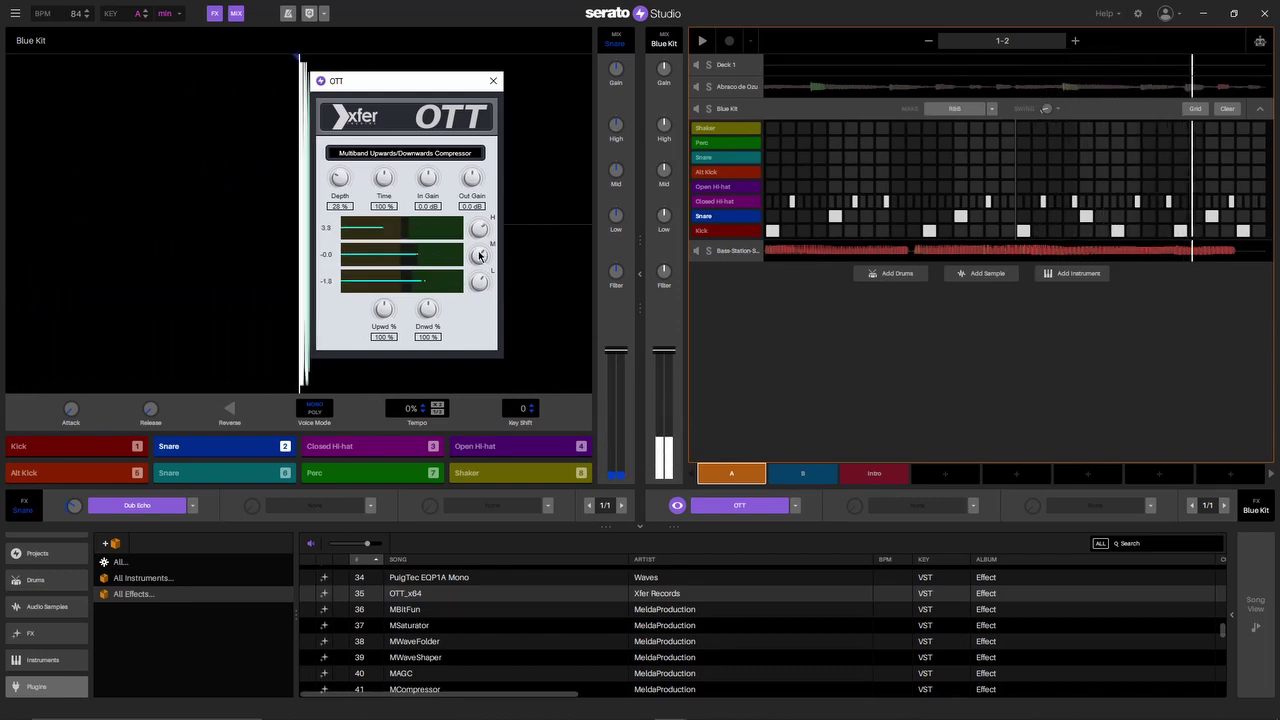
{"action": "left_click_drag", "start_coordinate": [347, 198], "coordinate": [344, 176]}
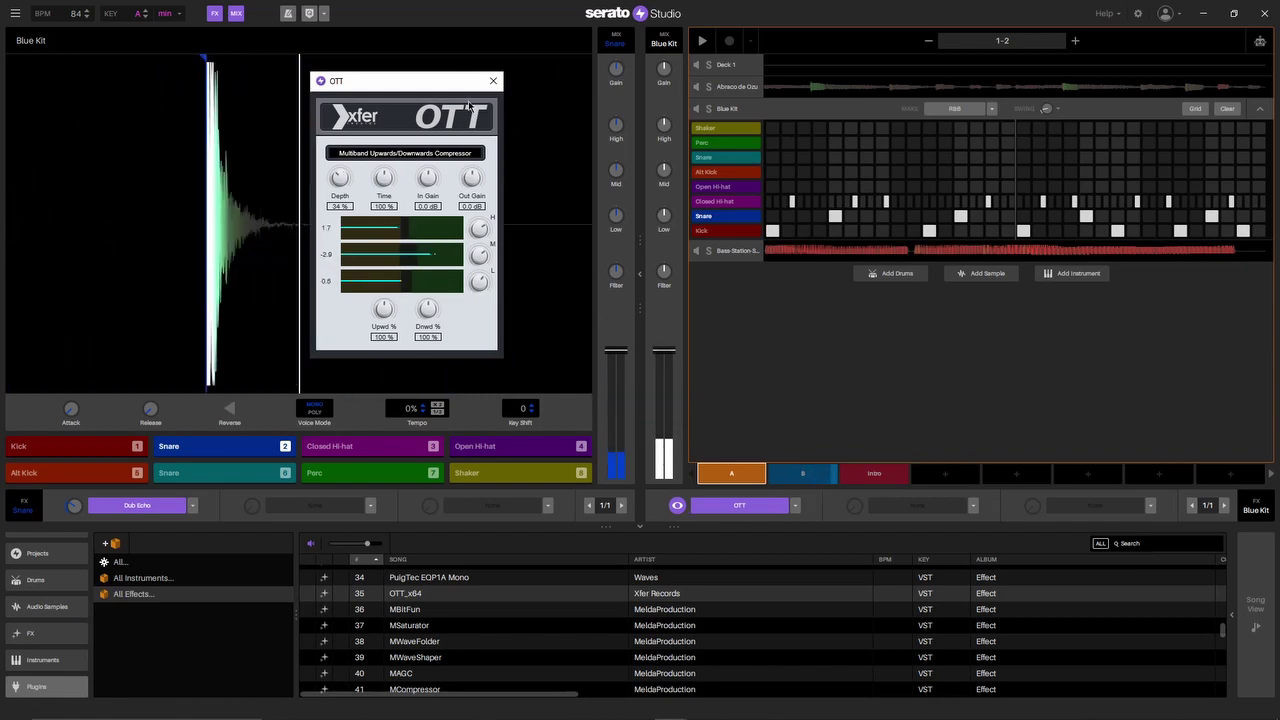
- Compare the Blue Kit with OTT off and on, leave the effect enabled and close its window
{"action": "left_click", "coordinate": [745, 506]}
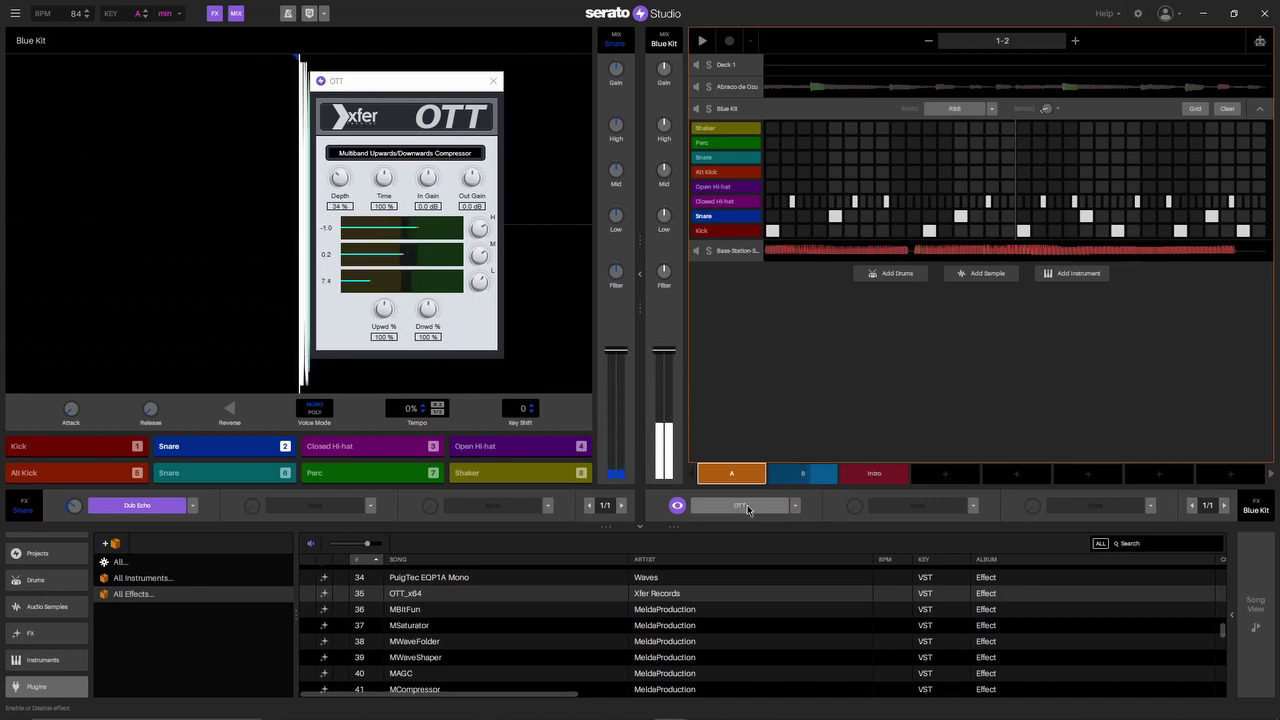
{"action": "left_click", "coordinate": [745, 506]}
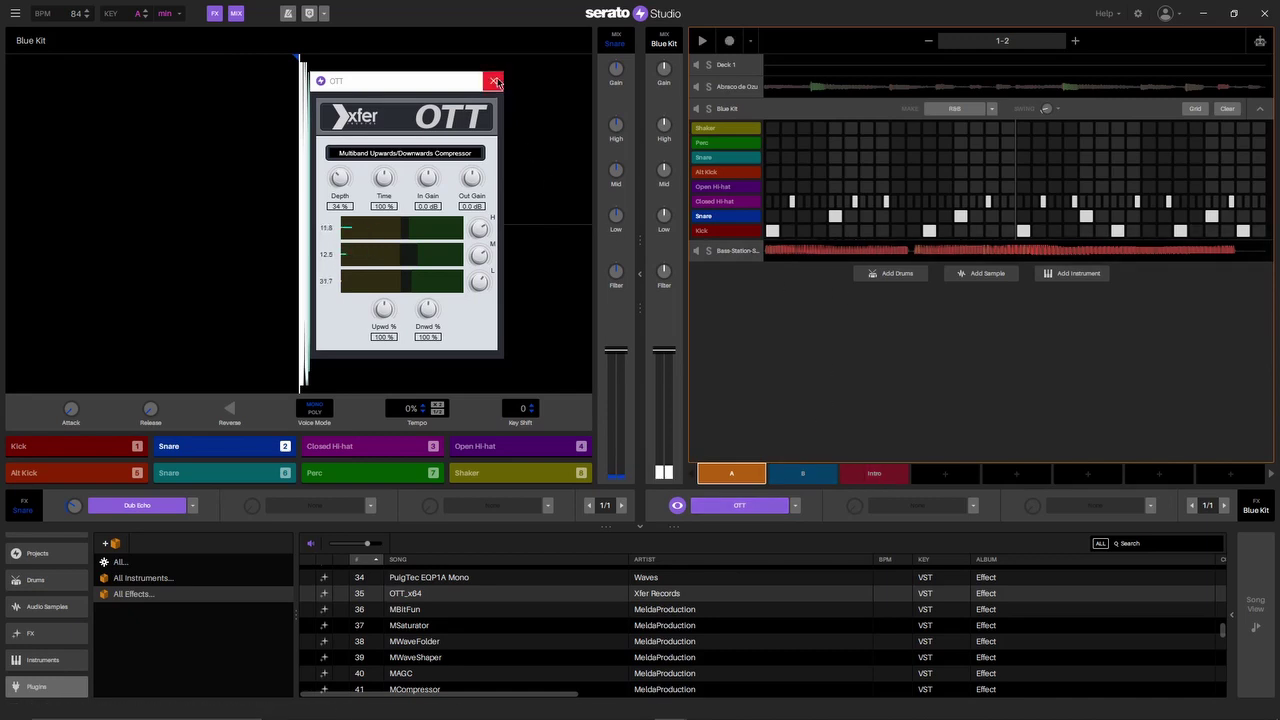
{"action": "left_click", "coordinate": [494, 81]}
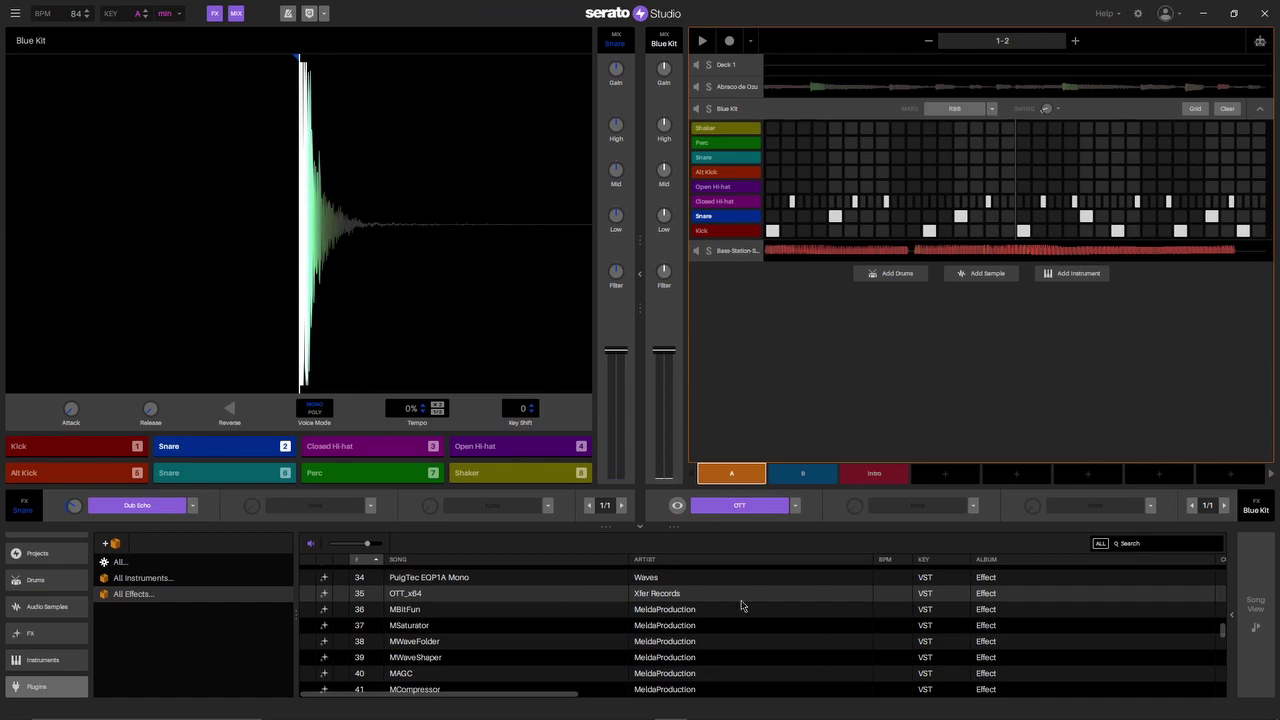
- Show the song's Master track with its effect slots and list all effect plugins in the library
{"action": "left_click", "coordinate": [1254, 608]}
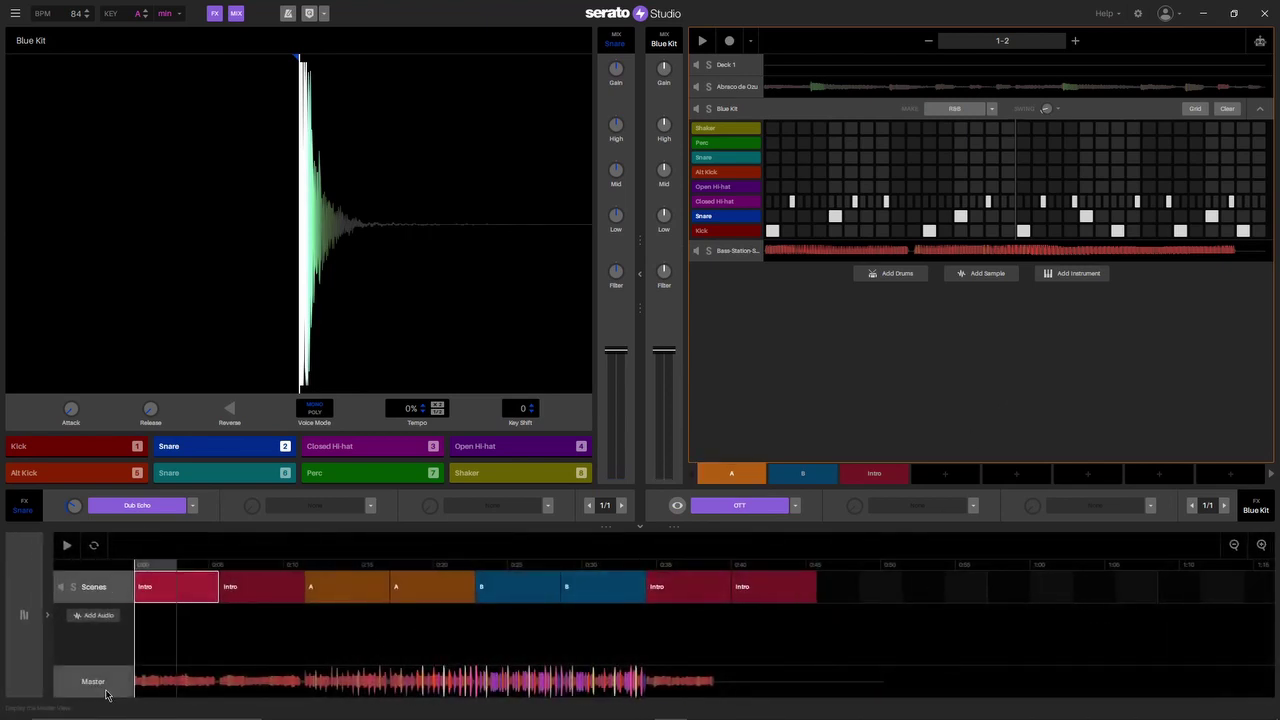
{"action": "left_click", "coordinate": [100, 683]}
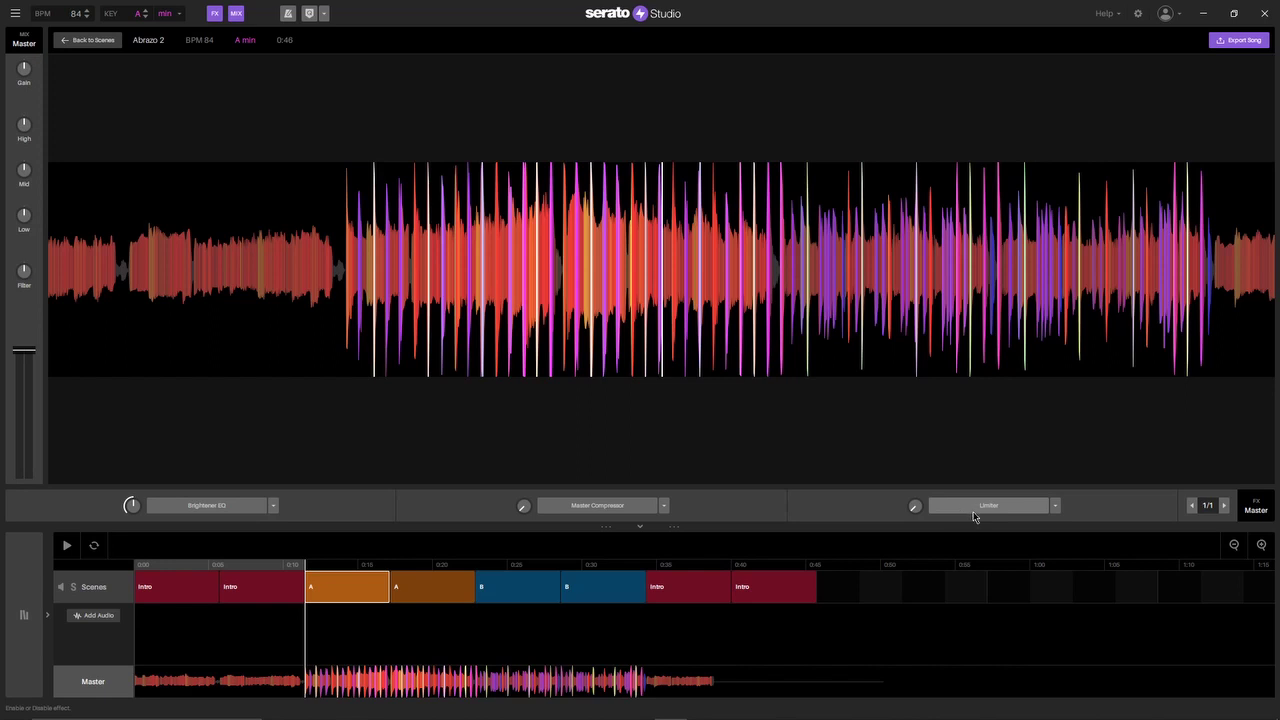
{"action": "left_click", "coordinate": [23, 614]}
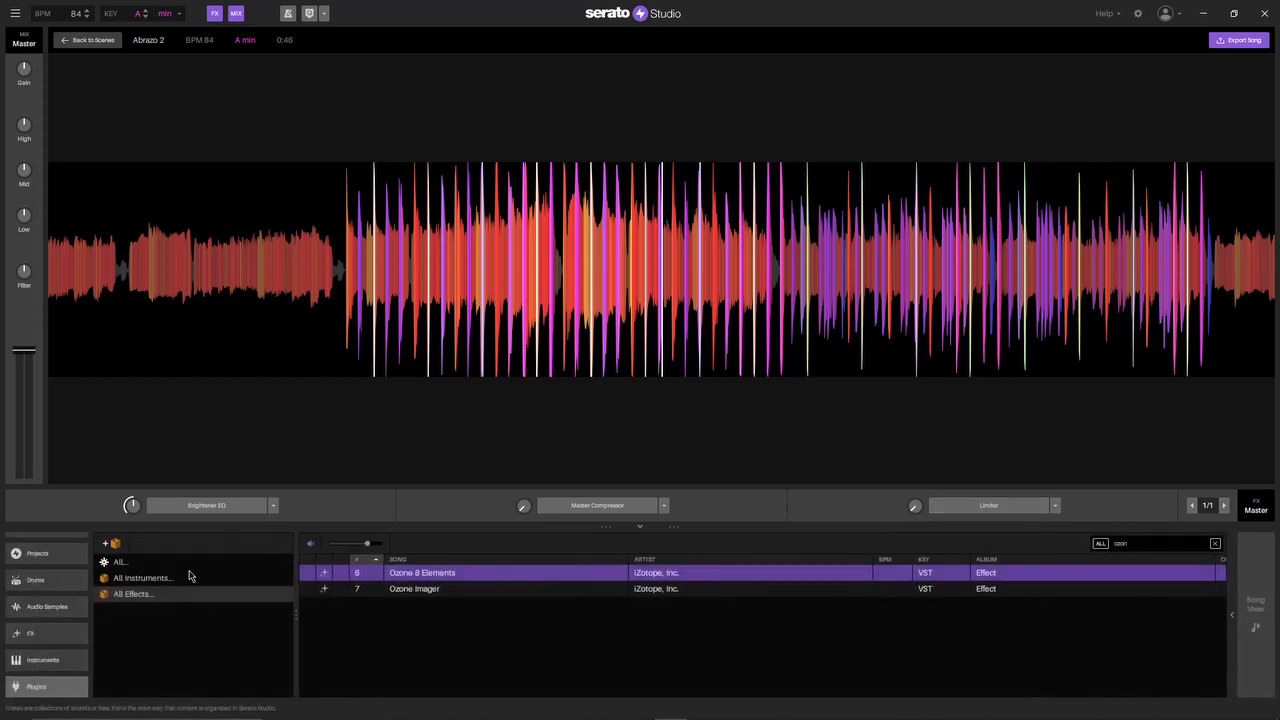
{"action": "left_click", "coordinate": [40, 686]}
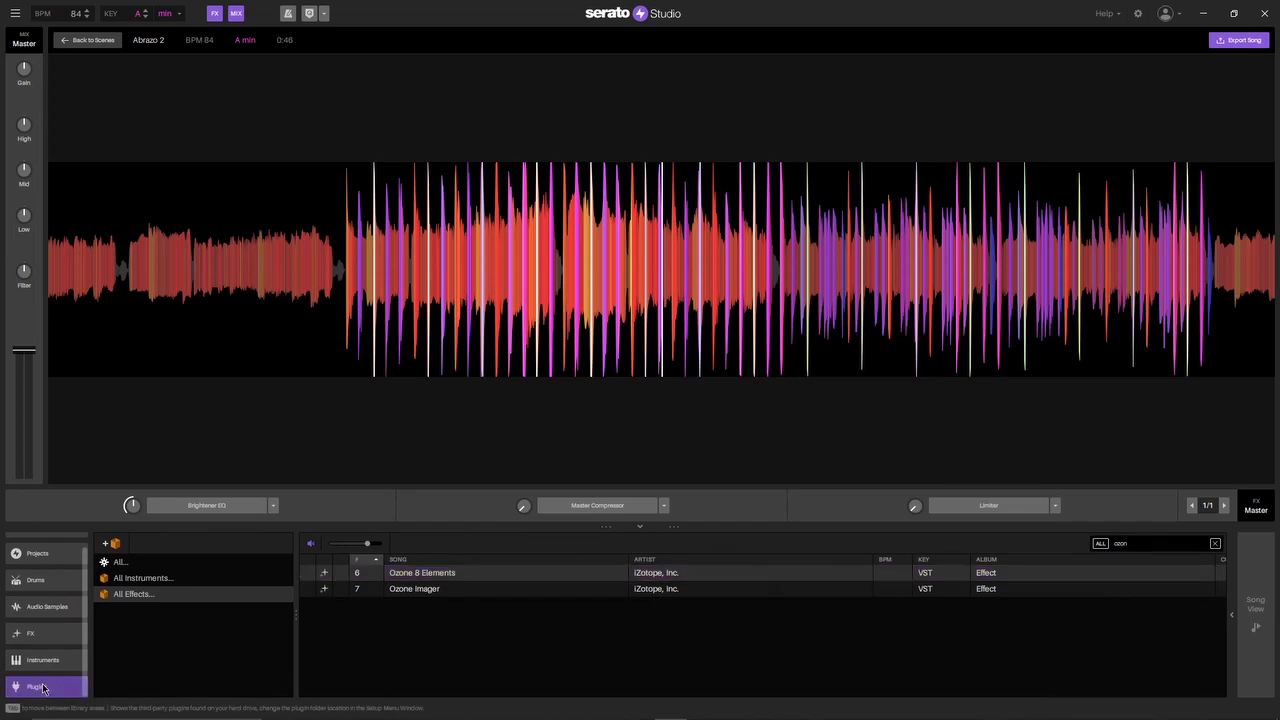
{"action": "left_click", "coordinate": [140, 578]}
{"action": "left_click", "coordinate": [135, 594]}
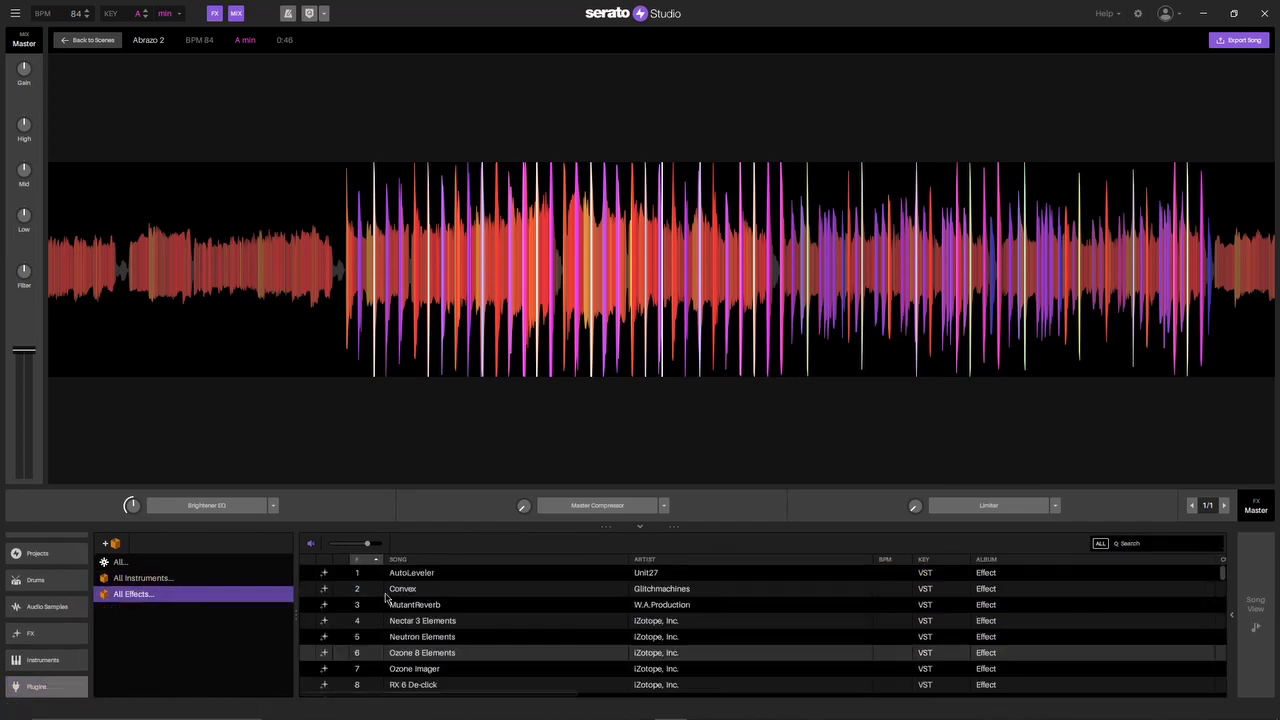
- Search the effect plugins for "ozo" and load Ozone 8 Elements into the Master's third effect slot in place of the Limiter
{"action": "left_click", "coordinate": [1140, 543]}
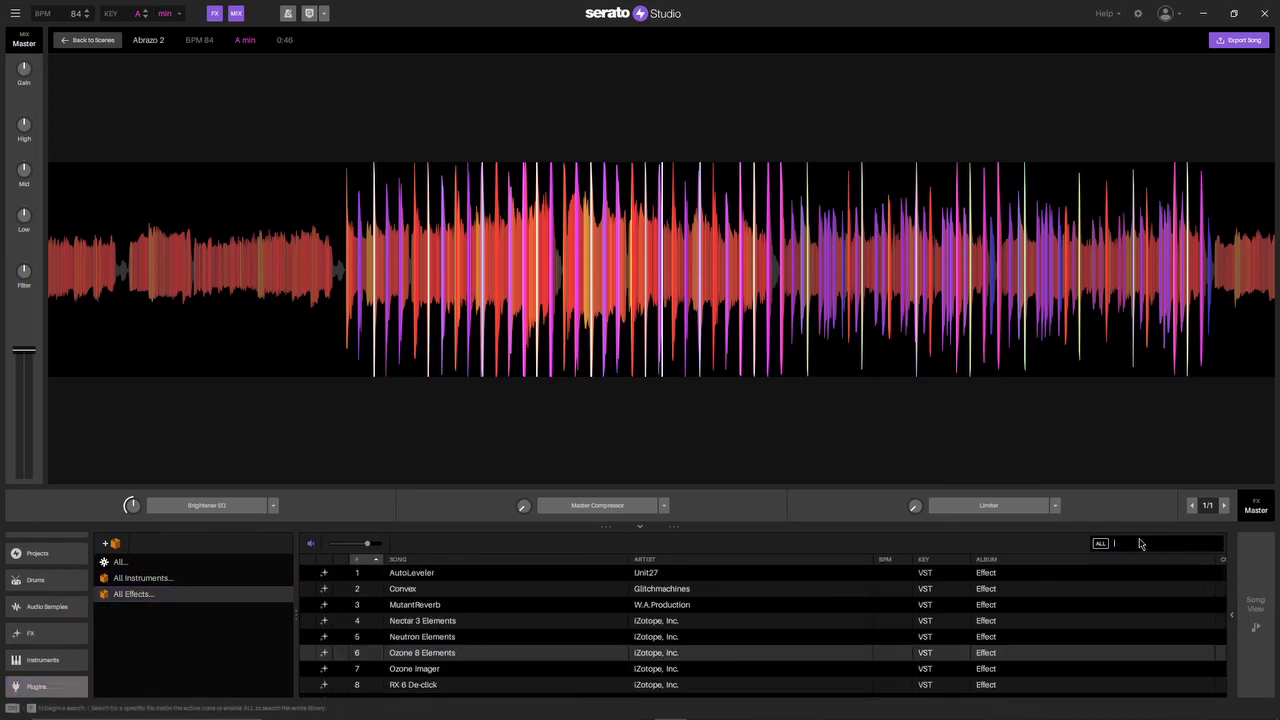
{"action": "type", "text": "ozo"}
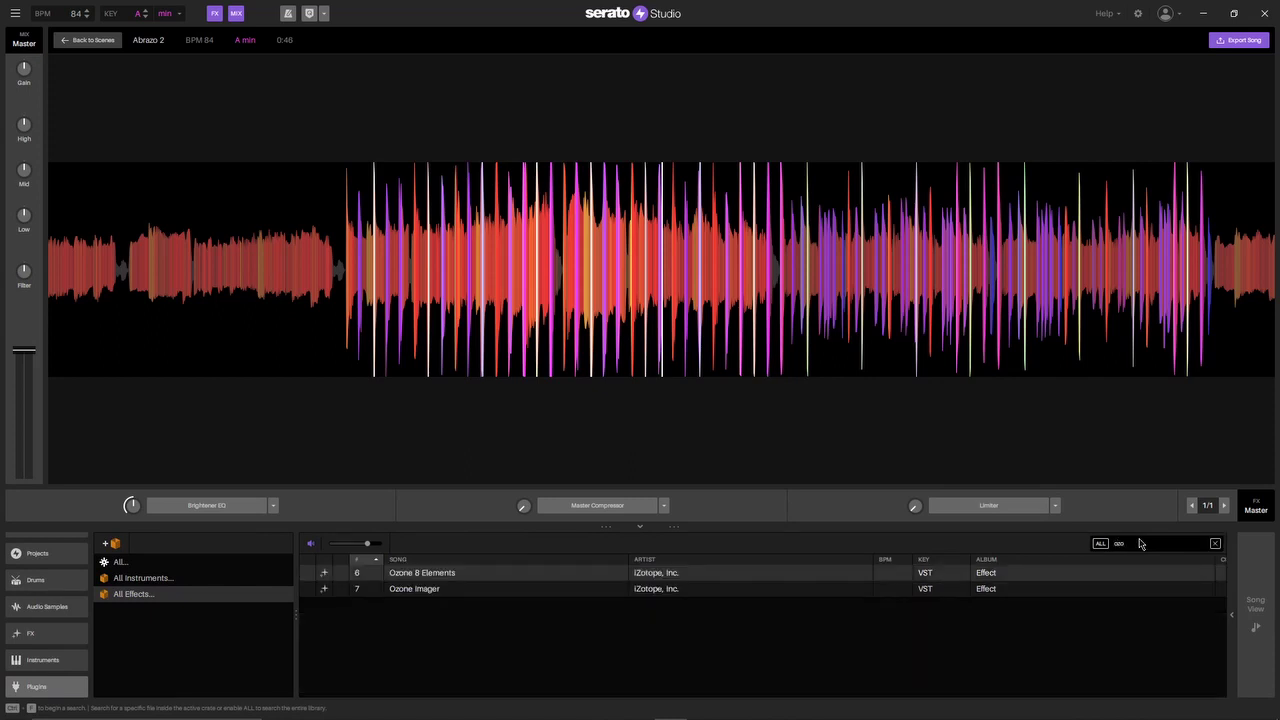
{"action": "left_click_drag", "start_coordinate": [424, 576], "coordinate": [948, 503]}
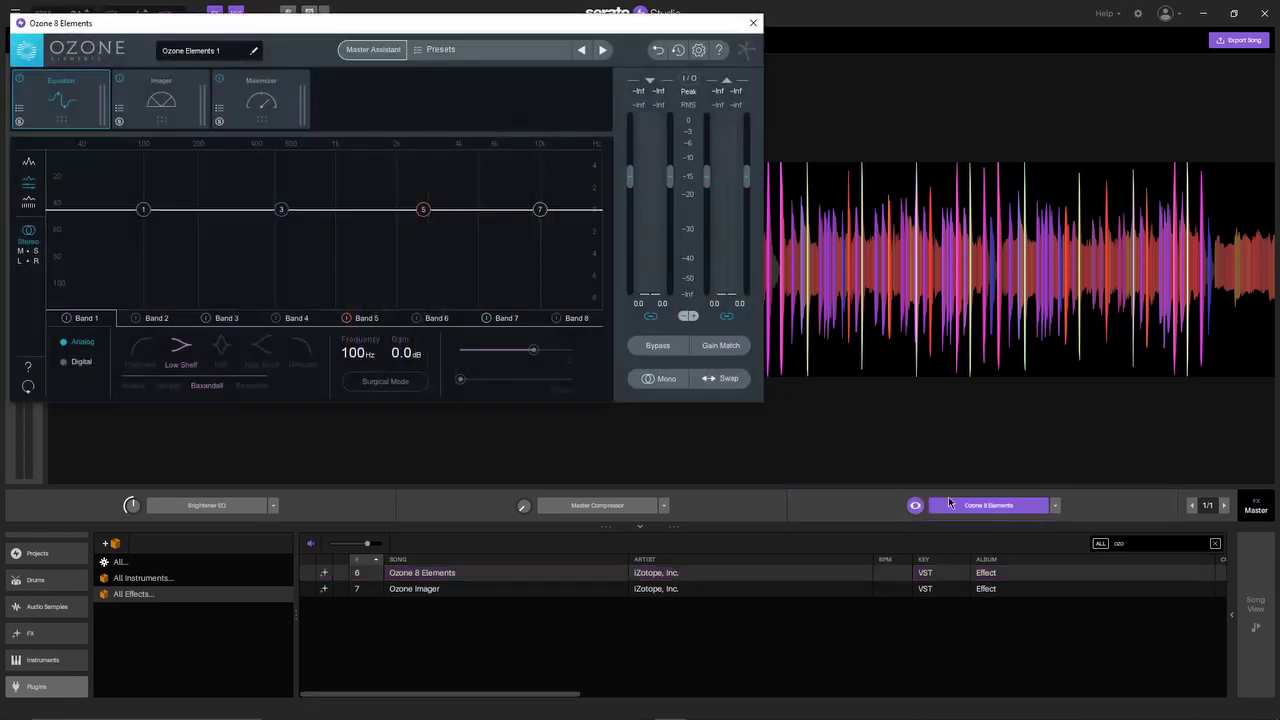
- Set an active loop over the song's two A blocks and play the song from the first A block
{"action": "left_click", "coordinate": [1257, 626]}
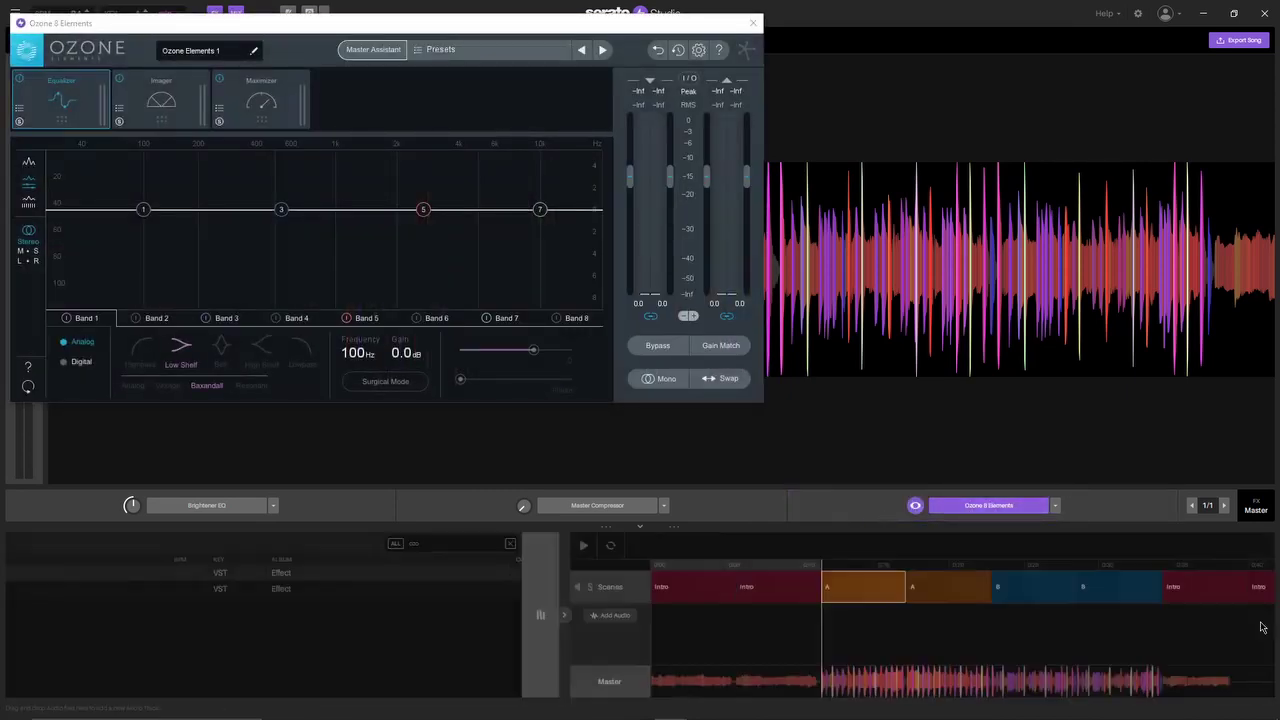
{"action": "left_click_drag", "start_coordinate": [246, 560], "coordinate": [400, 563]}
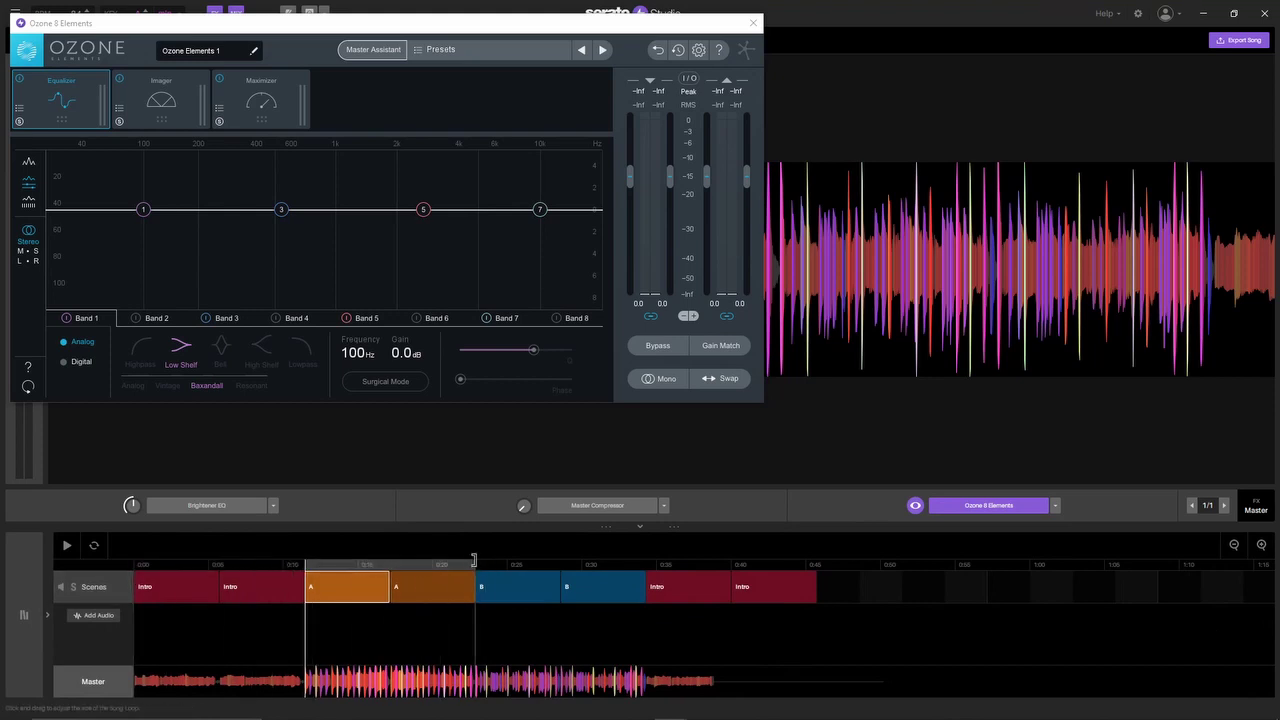
{"action": "left_click", "coordinate": [94, 545]}
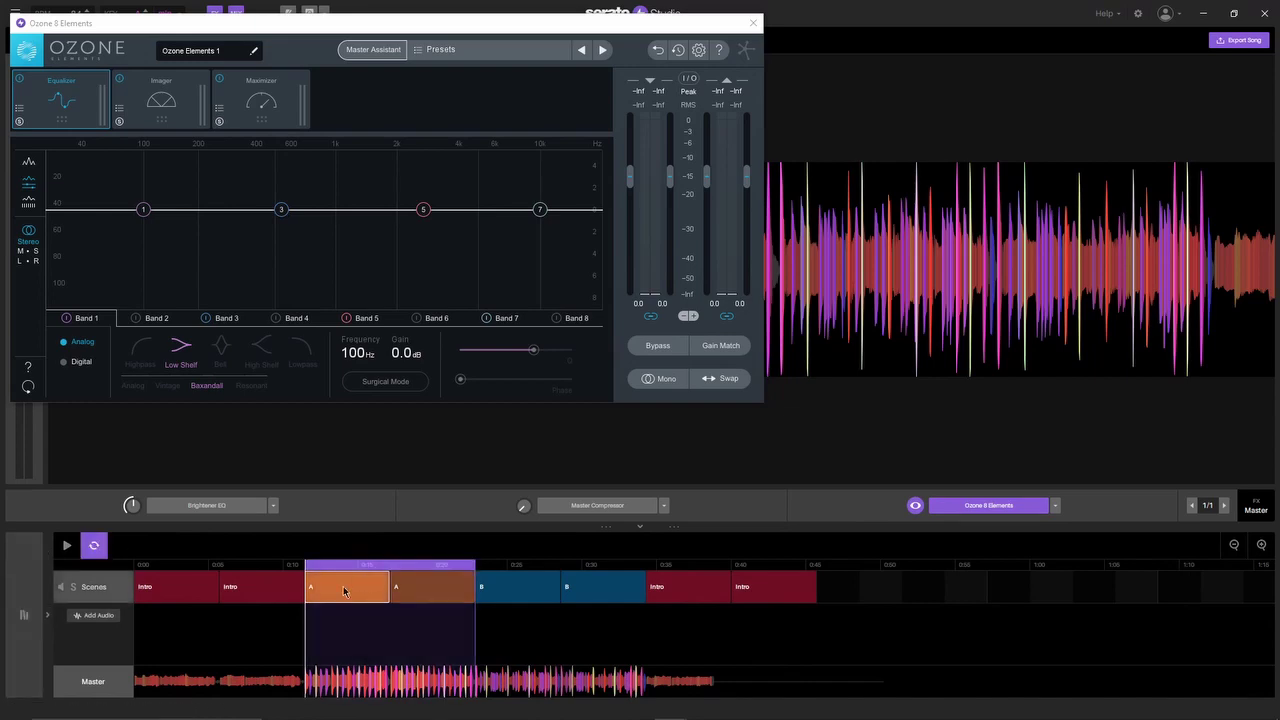
{"action": "left_click", "coordinate": [343, 590]}
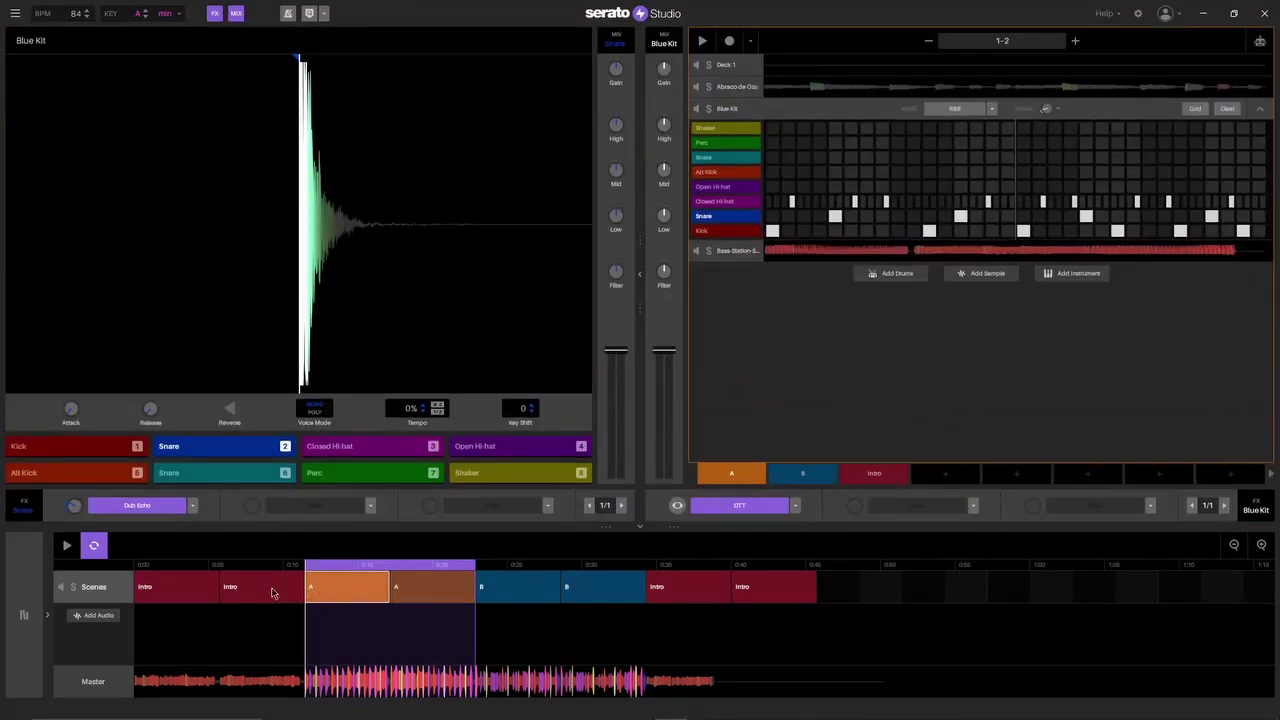
{"action": "key", "text": "space"}
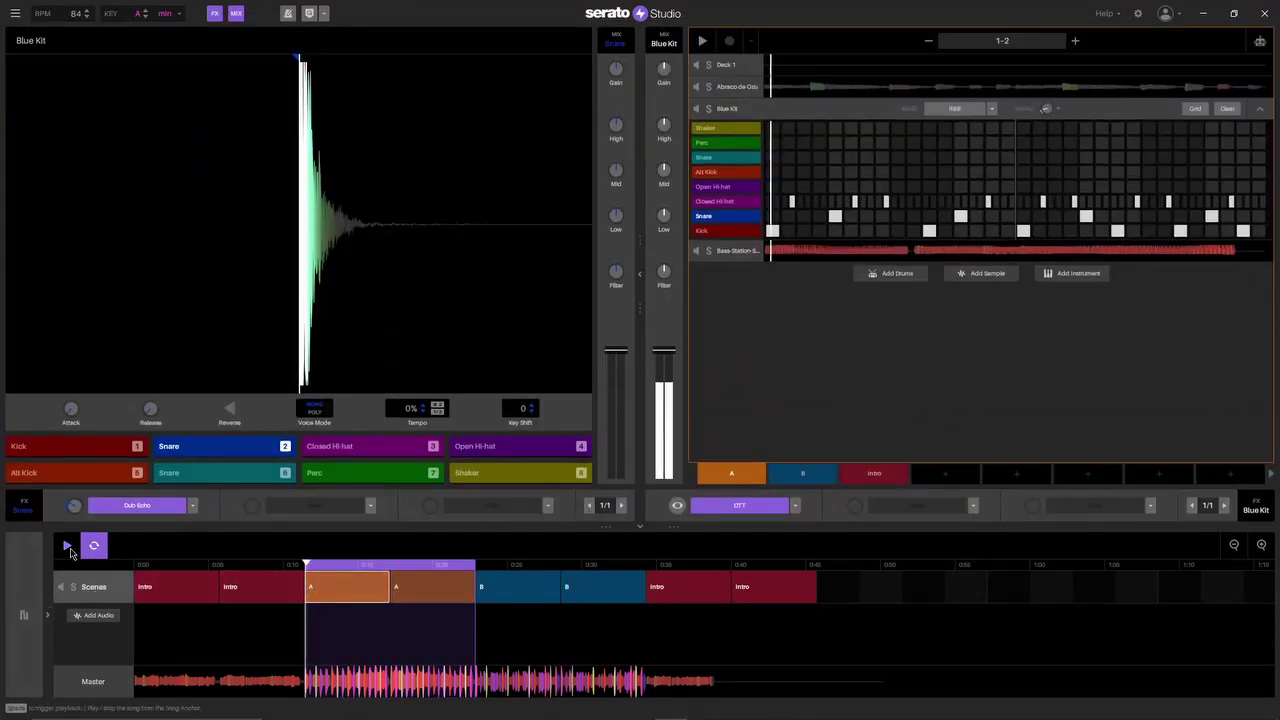
- Return to the Master track during playback and reposition the Ozone 8 Elements window so its controls are accessible
{"action": "left_click", "coordinate": [20, 611]}
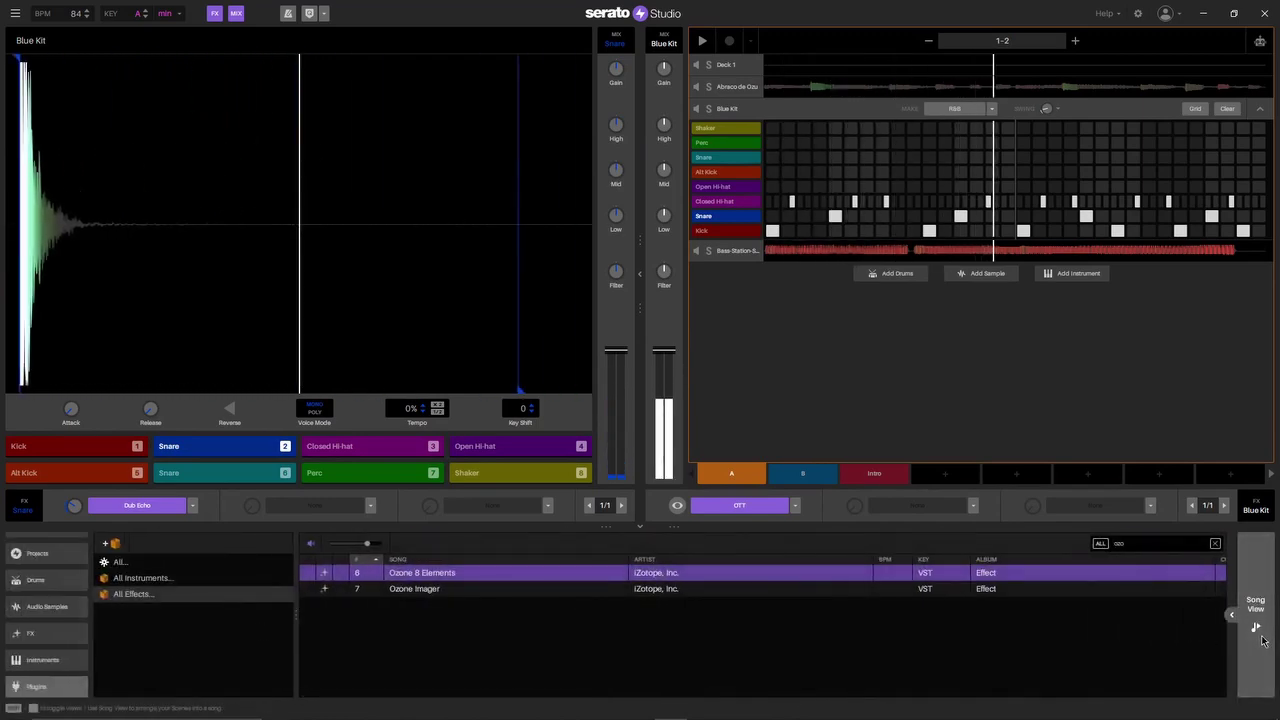
{"action": "left_click", "coordinate": [1261, 635]}
{"action": "left_click", "coordinate": [90, 683]}
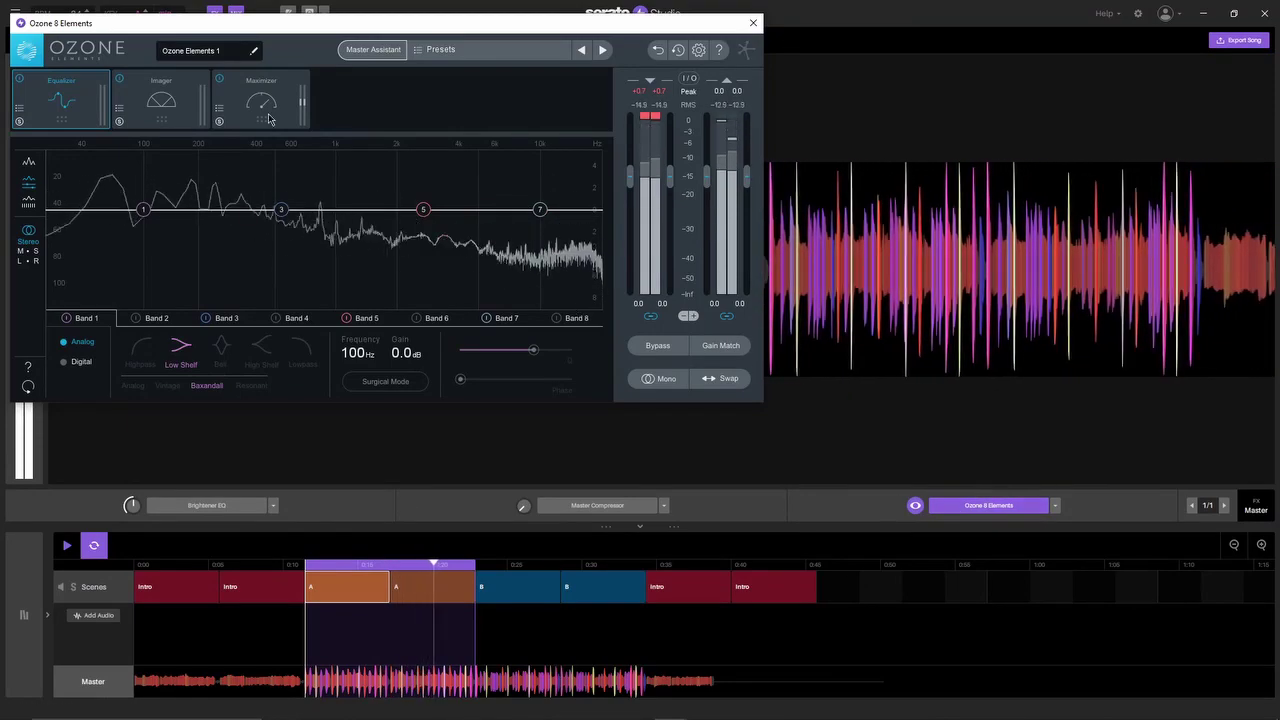
{"action": "left_click_drag", "start_coordinate": [332, 27], "coordinate": [349, 85]}
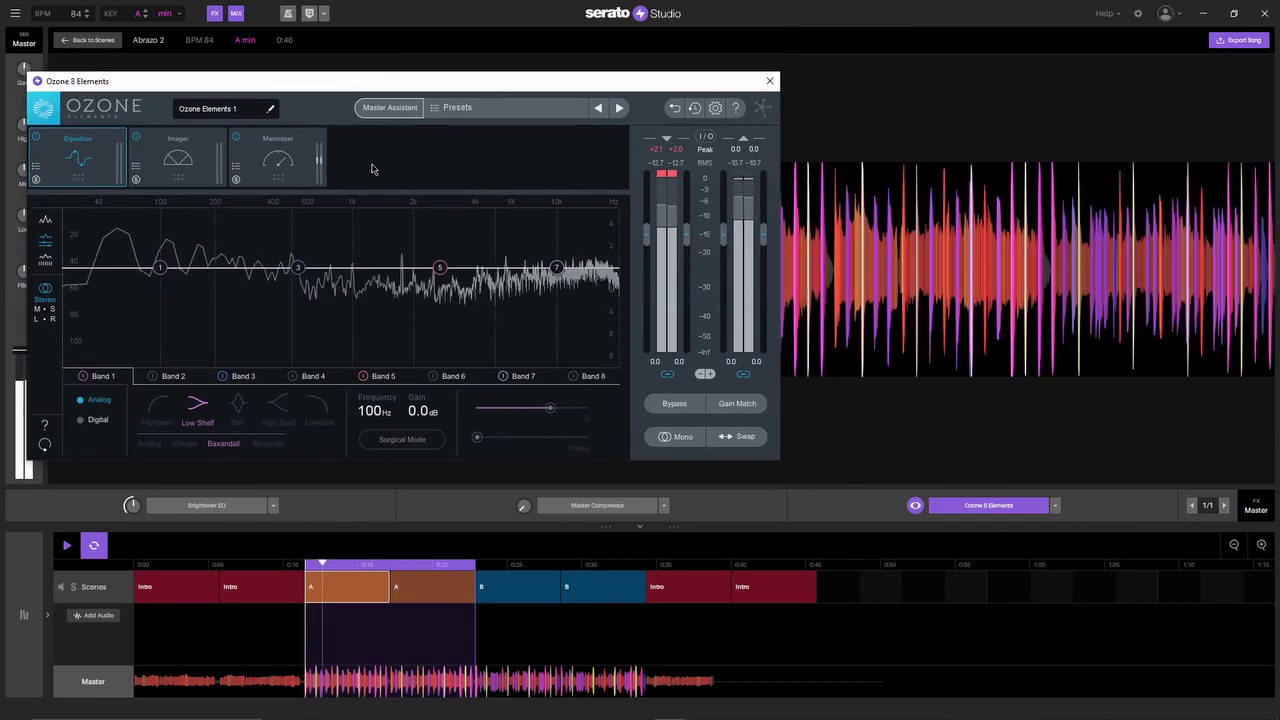
- Lower the Ozone Maximizer's threshold to about -5 dB and increase the Imager's stereo width
{"action": "left_click", "coordinate": [280, 150]}
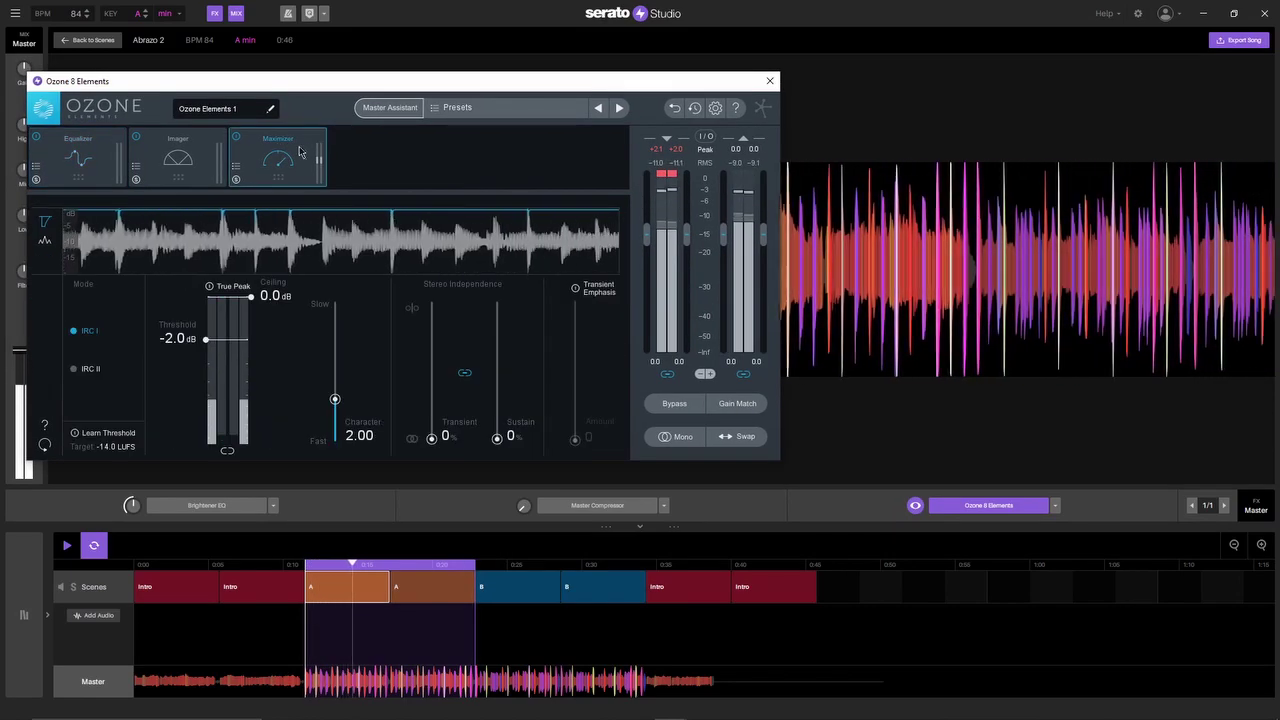
{"action": "left_click_drag", "start_coordinate": [203, 340], "coordinate": [203, 373]}
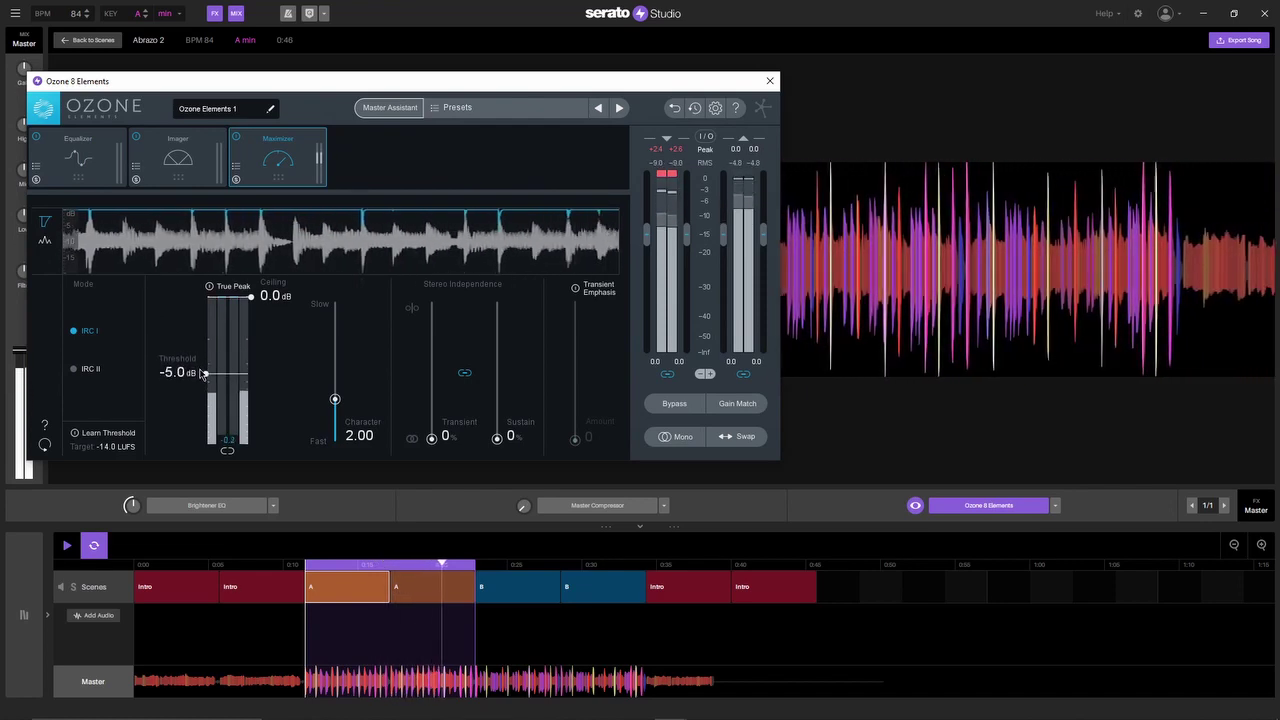
{"action": "left_click_drag", "start_coordinate": [203, 373], "coordinate": [203, 369]}
{"action": "left_click", "coordinate": [181, 167]}
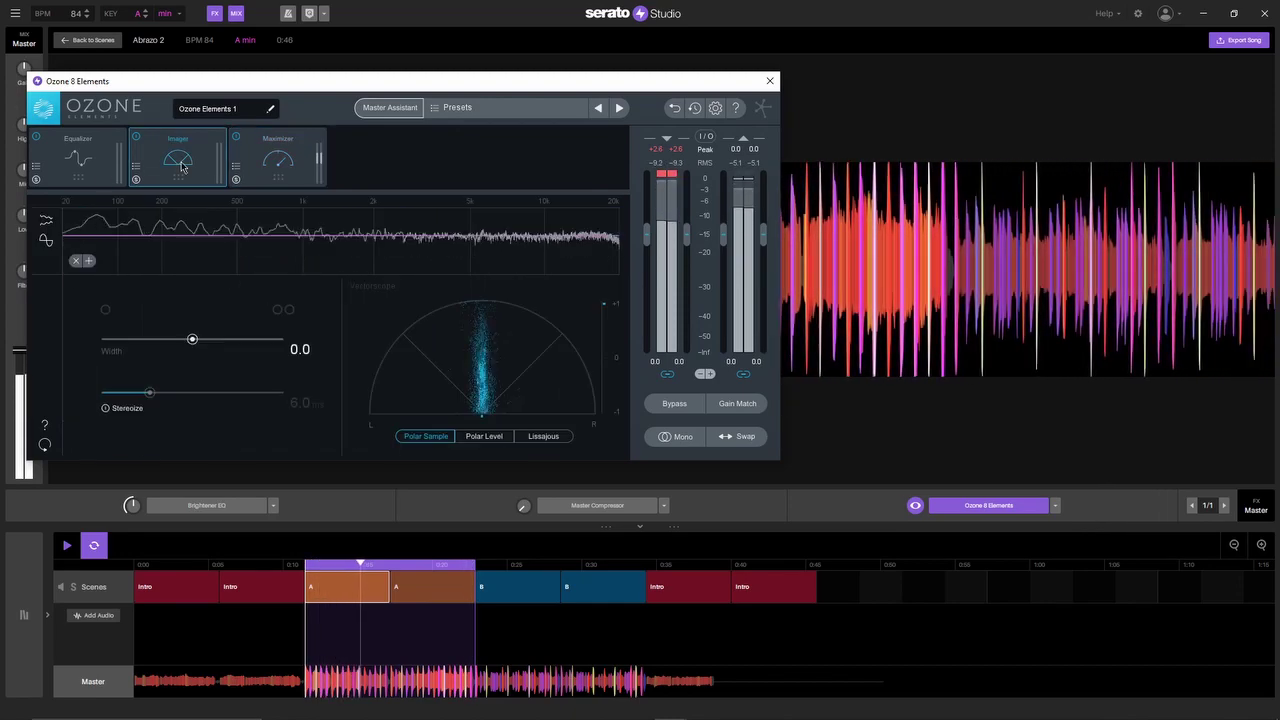
{"action": "left_click_drag", "start_coordinate": [192, 340], "coordinate": [246, 348]}
- Set the Ozone Equalizer's Band 7 high shelf to about 6.66 kHz and -1.8 dB, and close the plugin window
{"action": "left_click", "coordinate": [78, 155]}
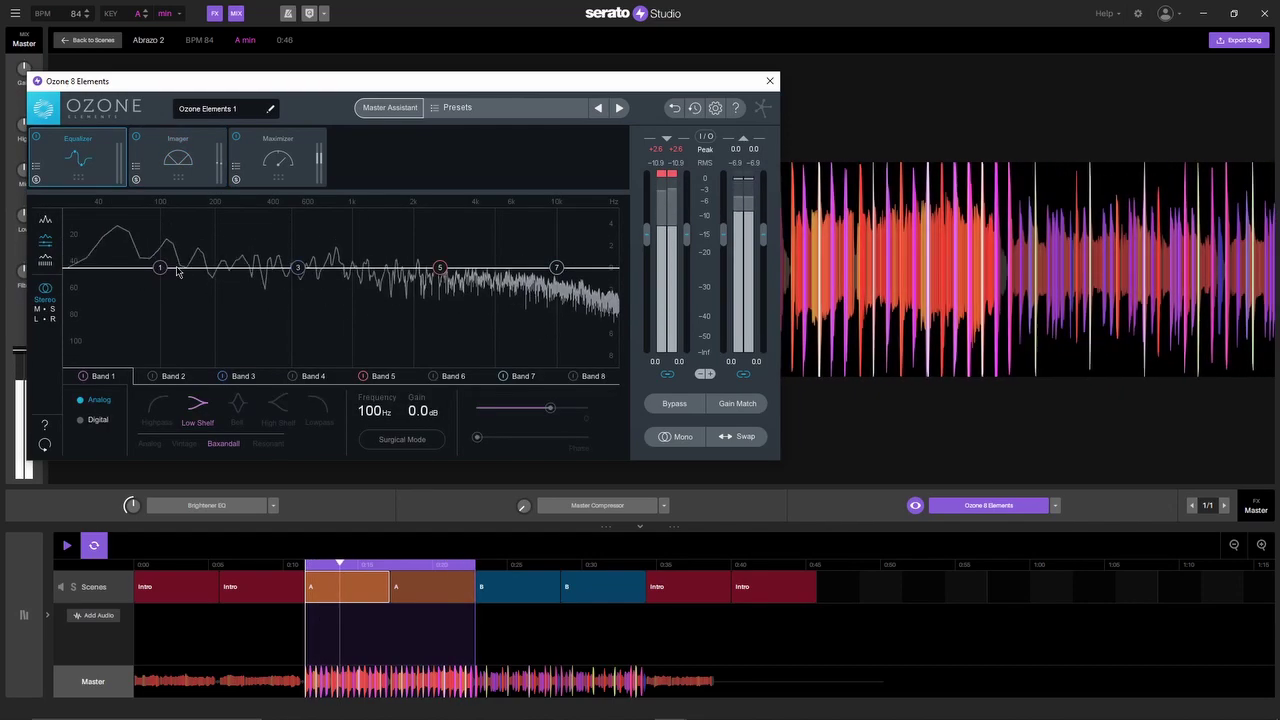
{"action": "left_click_drag", "start_coordinate": [557, 267], "coordinate": [522, 288]}
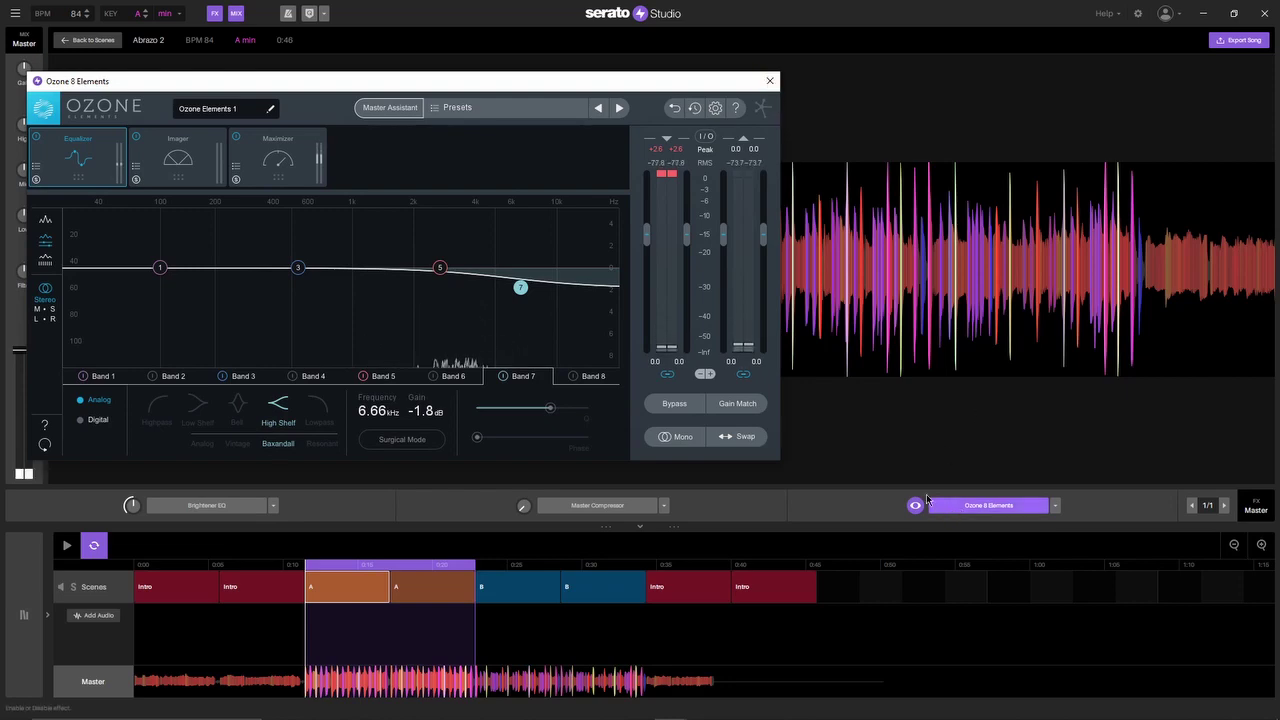
{"action": "left_click", "coordinate": [771, 82]}
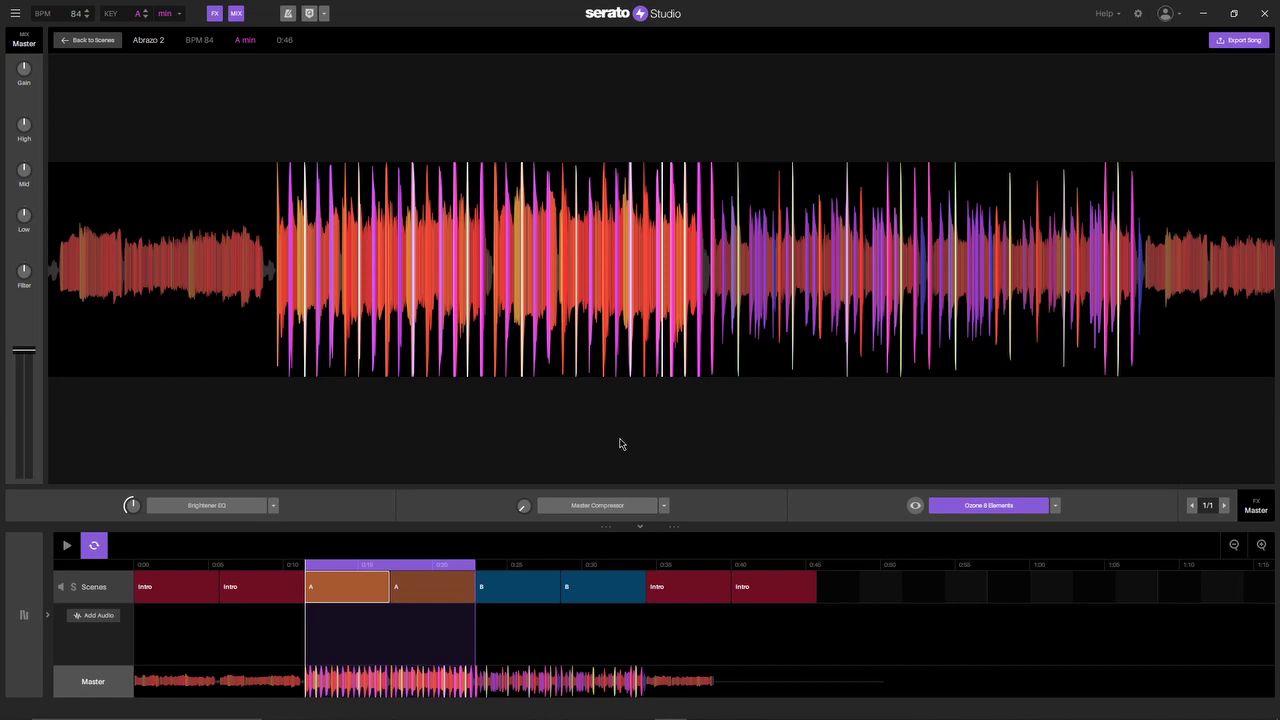
- Add an empty audio track below the Scenes track in the song arrangement
{"action": "left_click", "coordinate": [99, 616]}
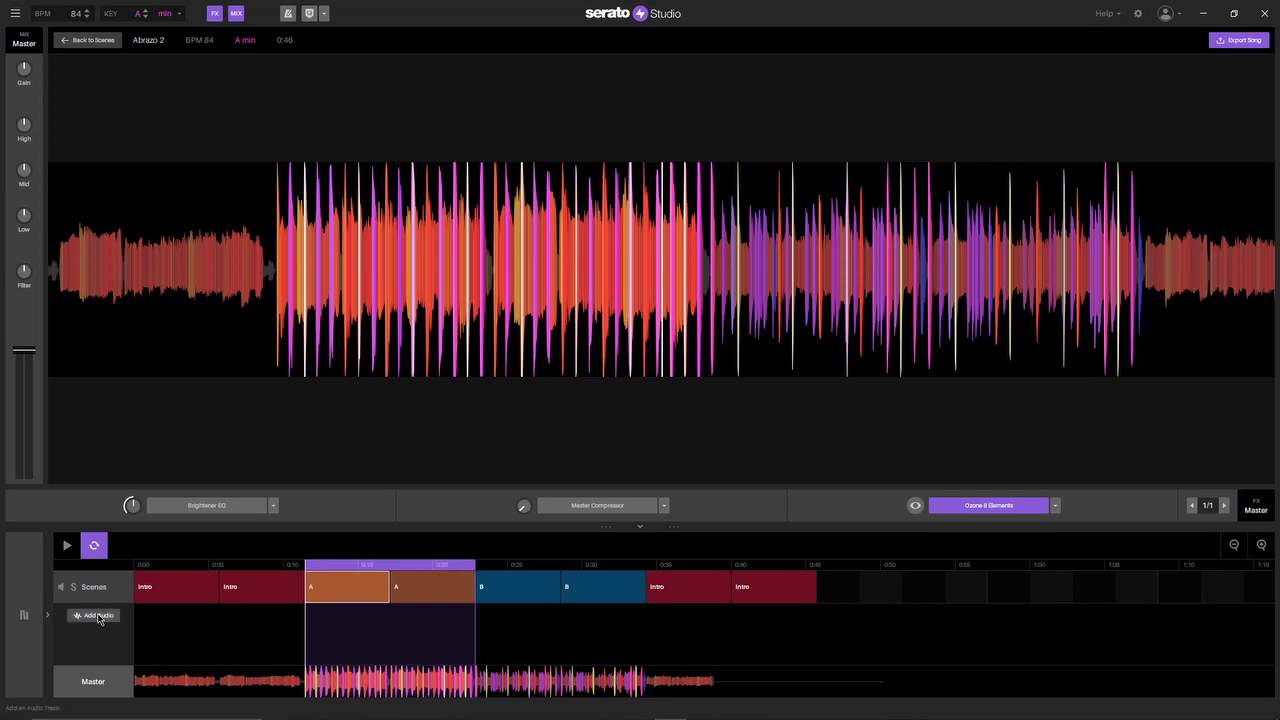
{"action": "left_click", "coordinate": [99, 616]}
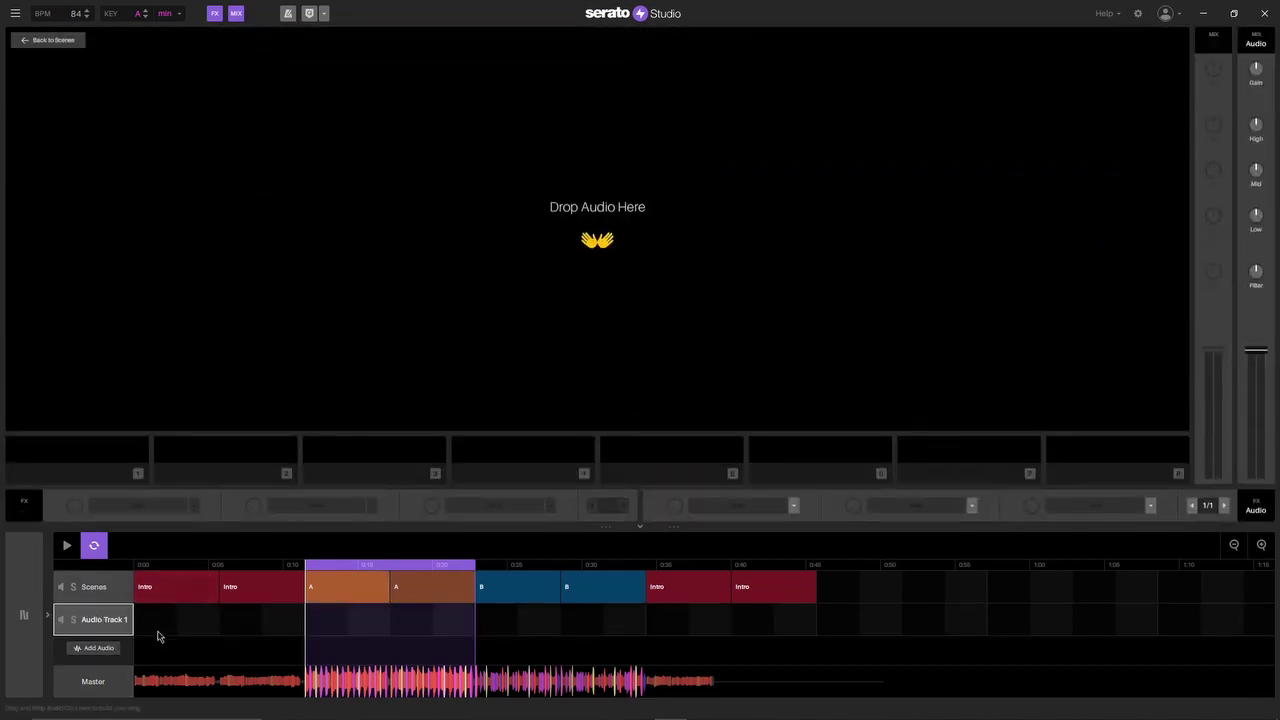